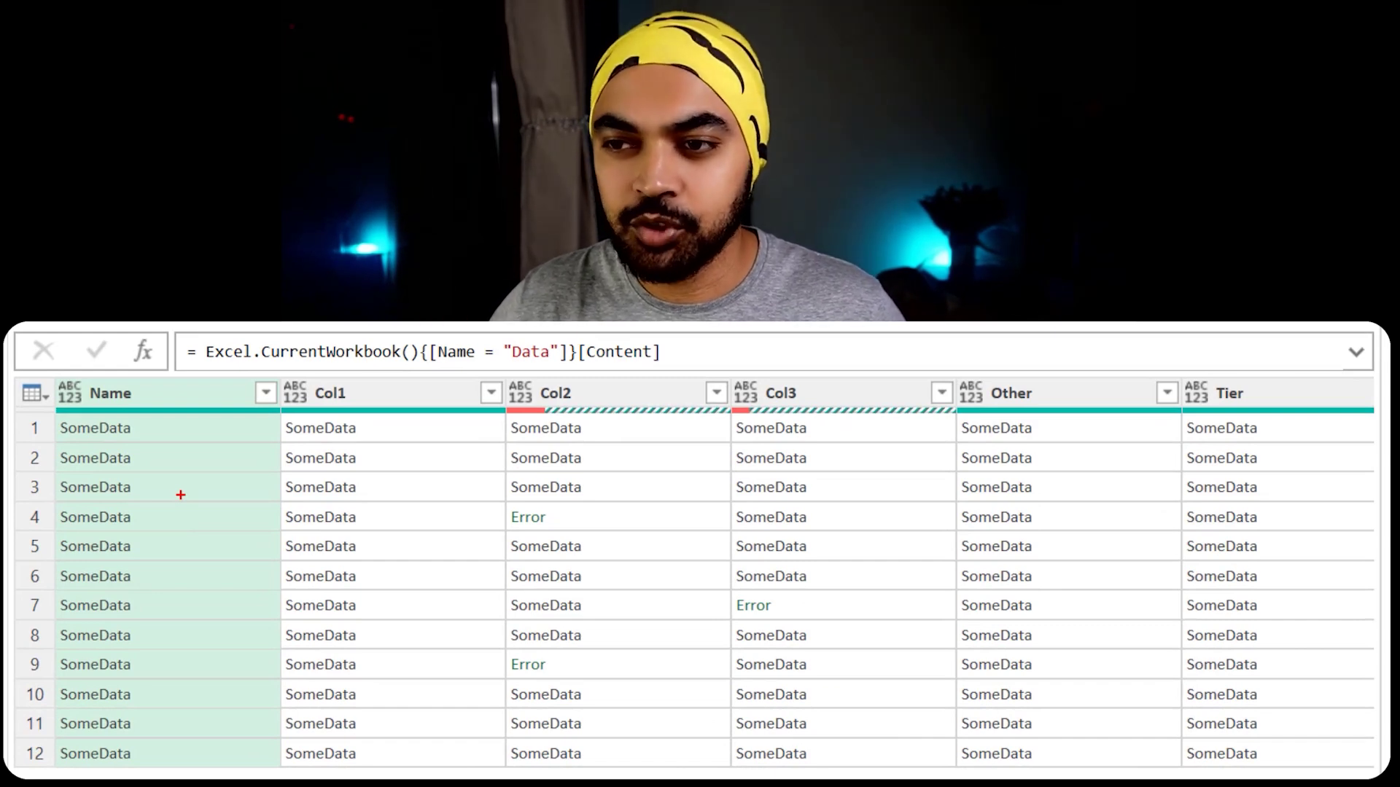
left_click_drag(179, 482, 190, 461)
left_click_drag(387, 472, 394, 456)
left_click_drag(572, 503, 582, 483)
left_click_drag(1164, 514, 1232, 514)
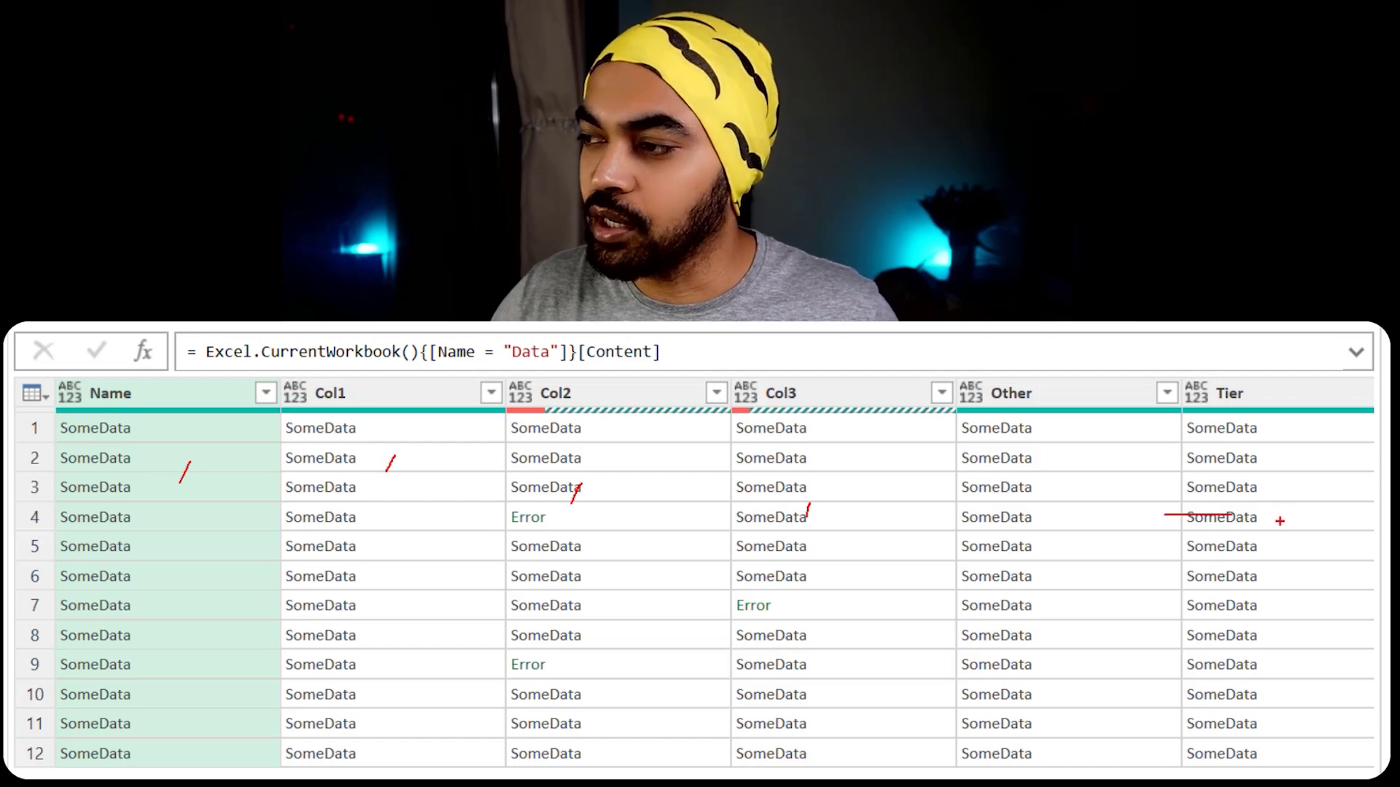
key("Escape")
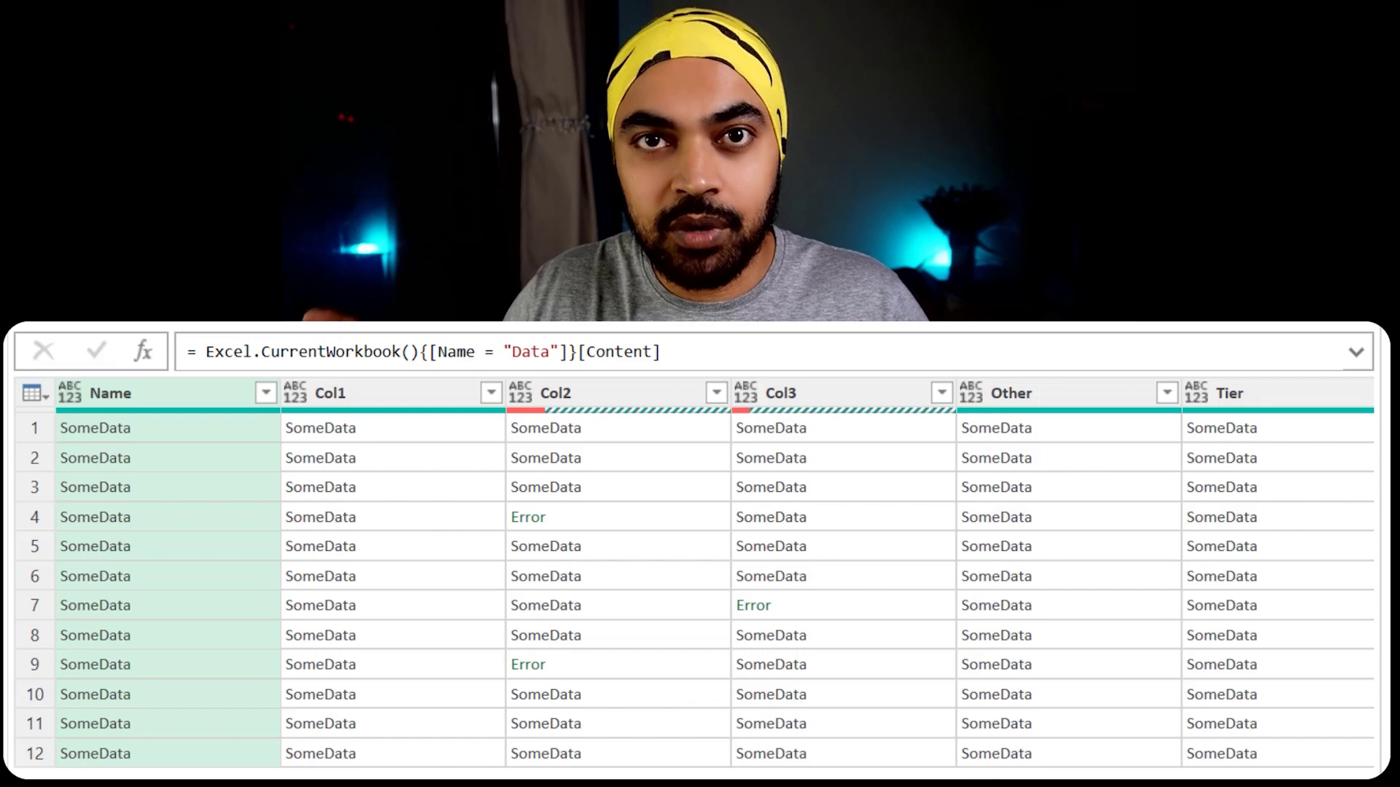
left_click_drag(135, 392, 169, 379)
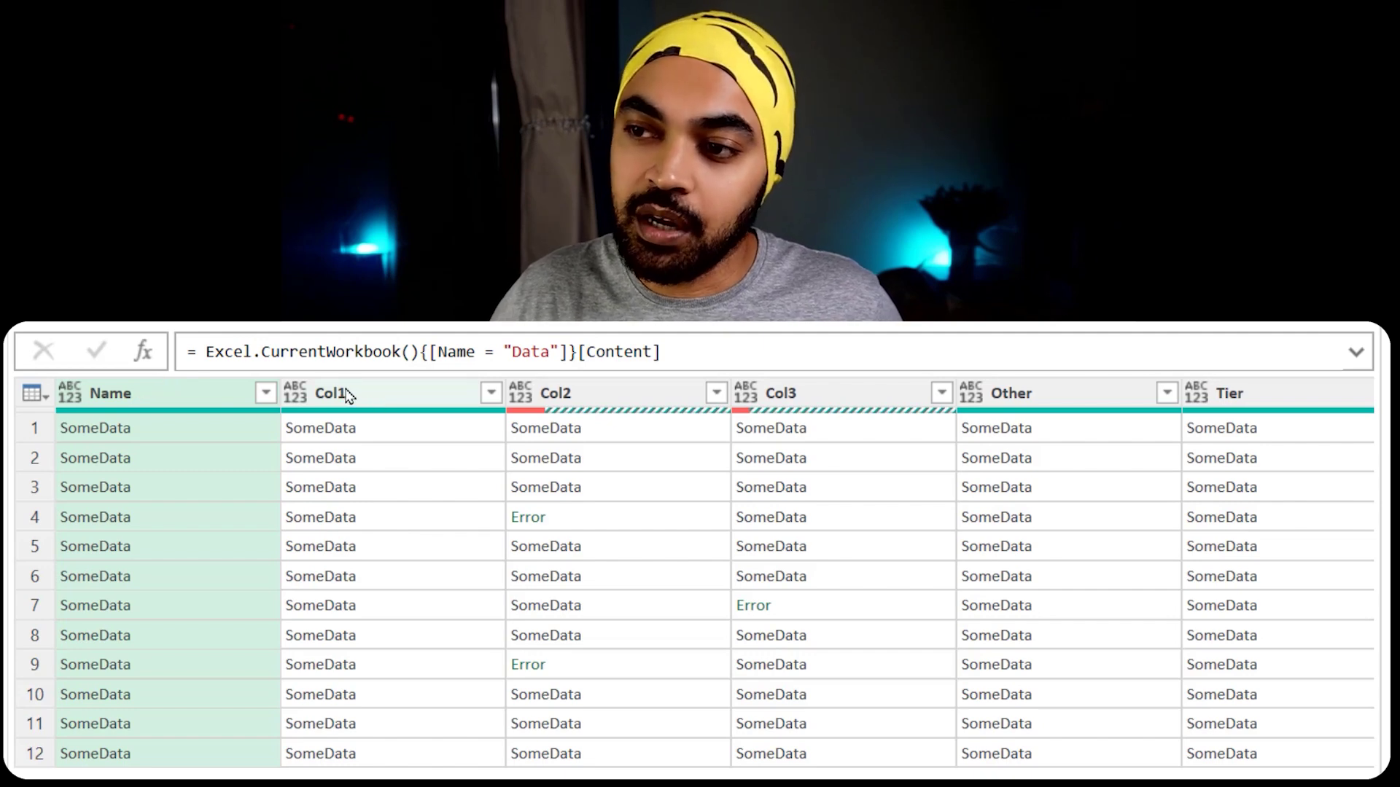
mouse_move(285, 376)
left_mouse_down()
mouse_move(615, 566)
mouse_move(850, 738)
mouse_move(856, 759)
left_mouse_up()
mouse_move(62, 379)
left_mouse_down()
mouse_move(189, 471)
mouse_move(295, 756)
left_mouse_up()
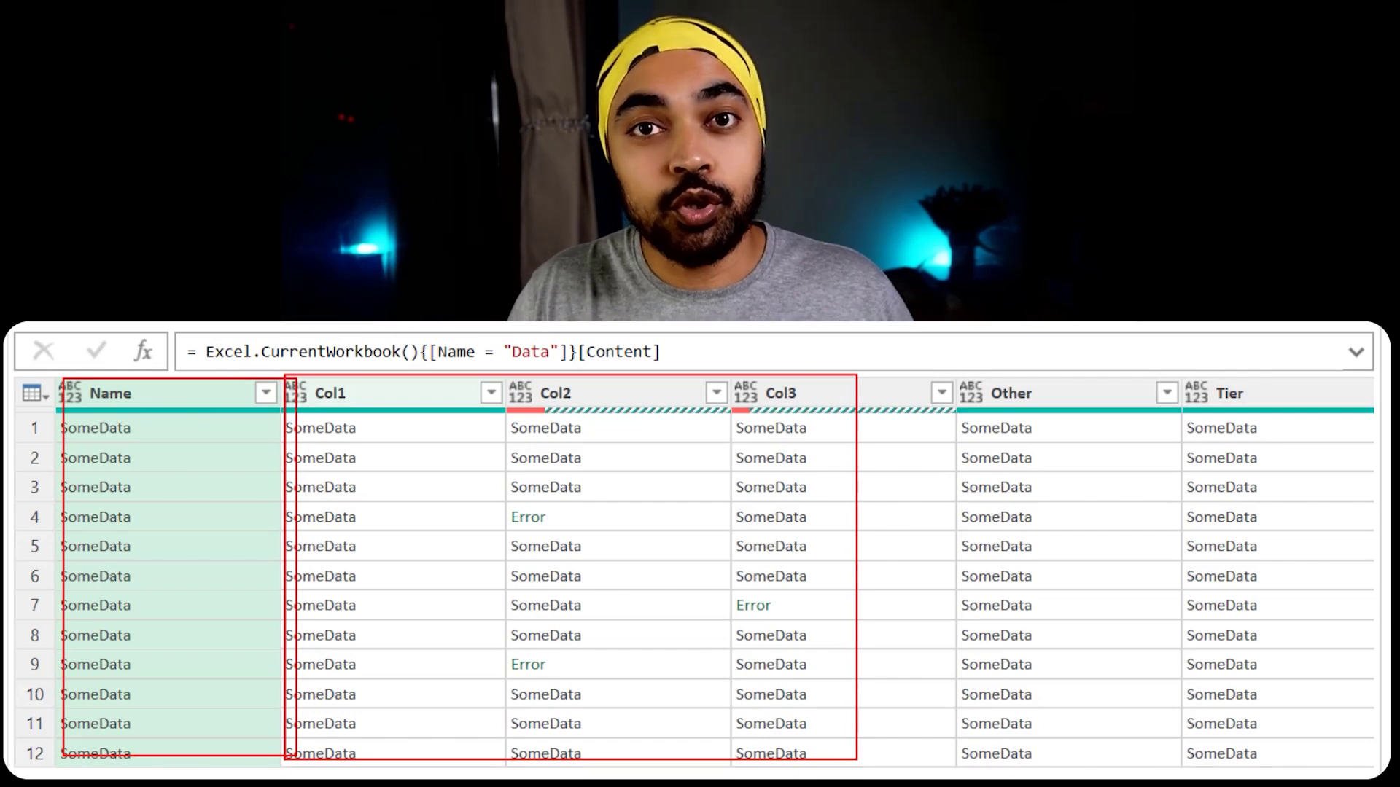
key("Escape")
Keep only the columns from Name through Col3 by removing all other columns.
left_click(826, 401, "shift")
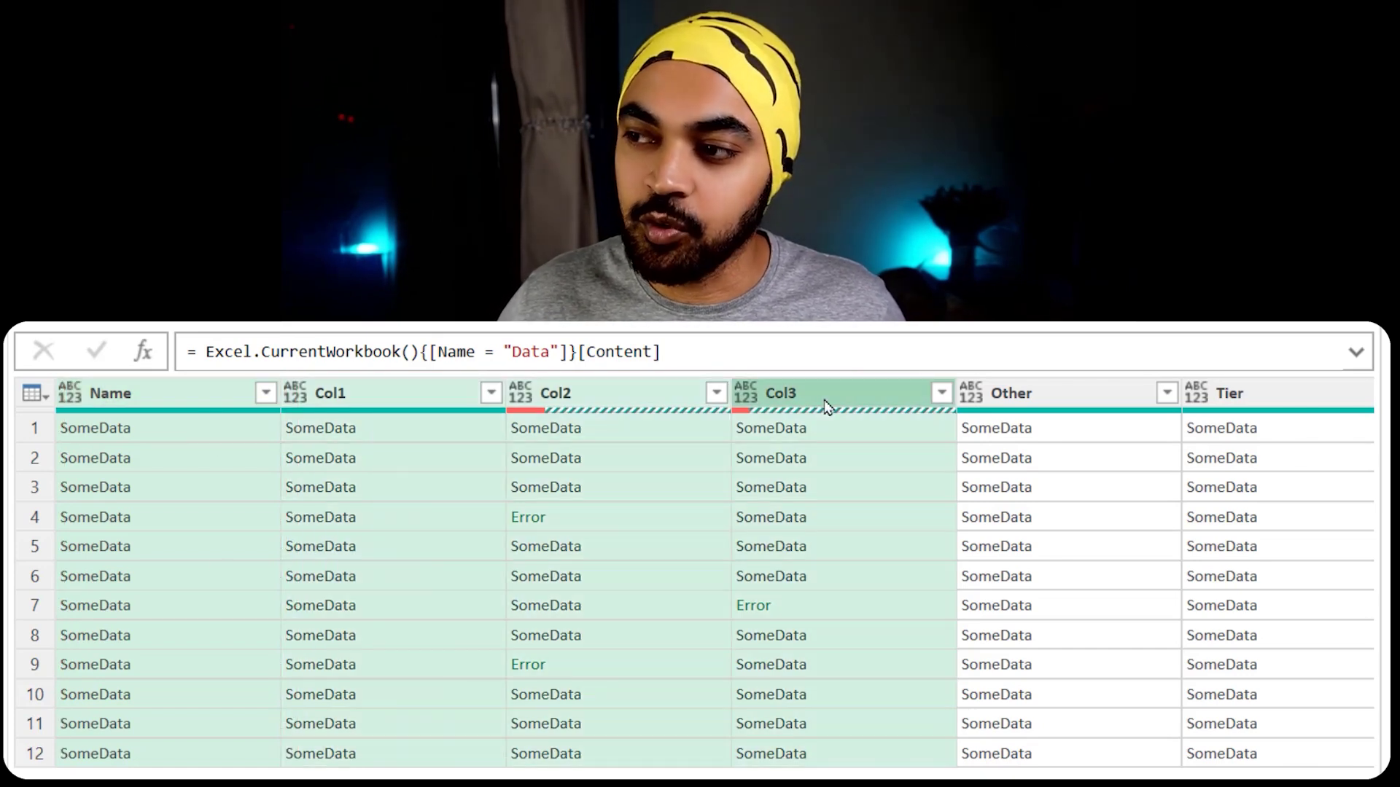
right_click(540, 386)
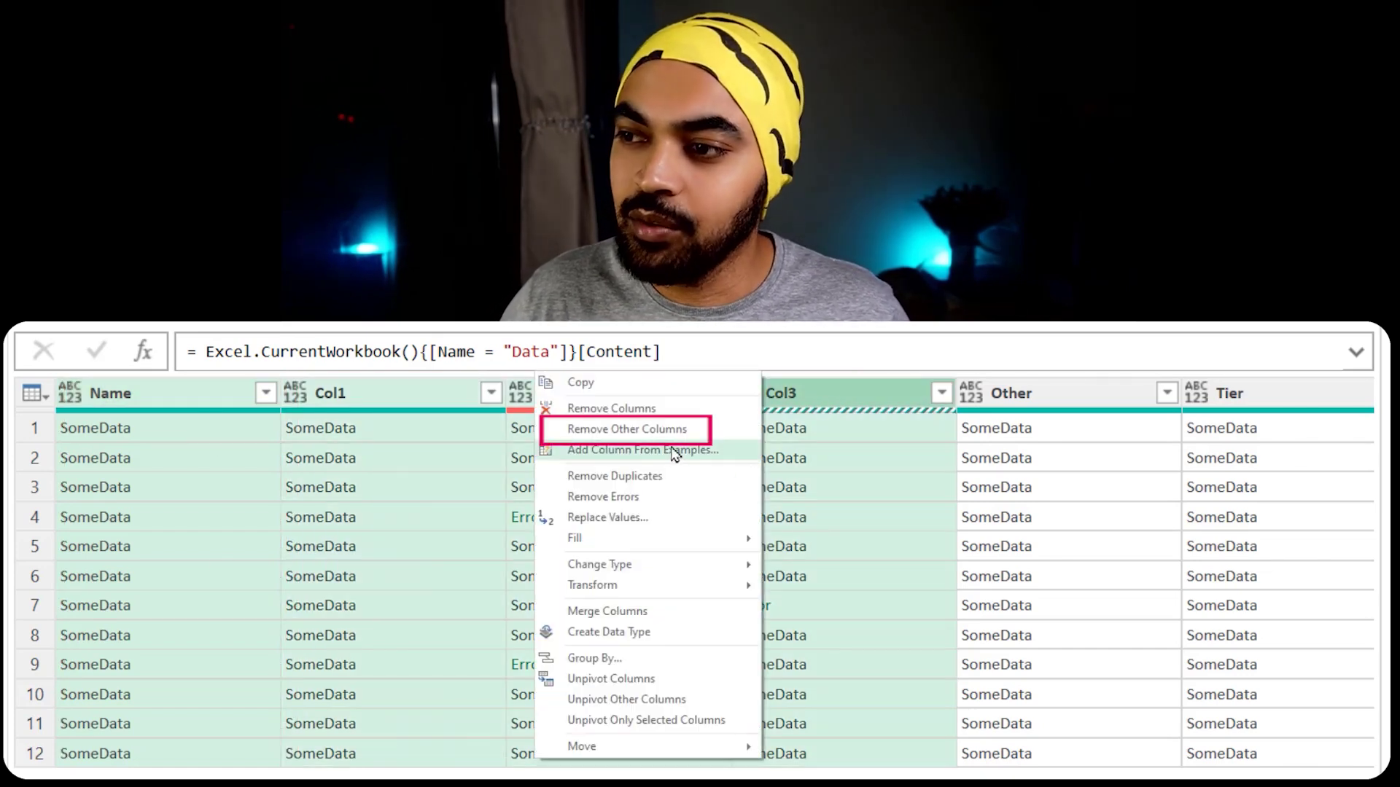
left_click(657, 429)
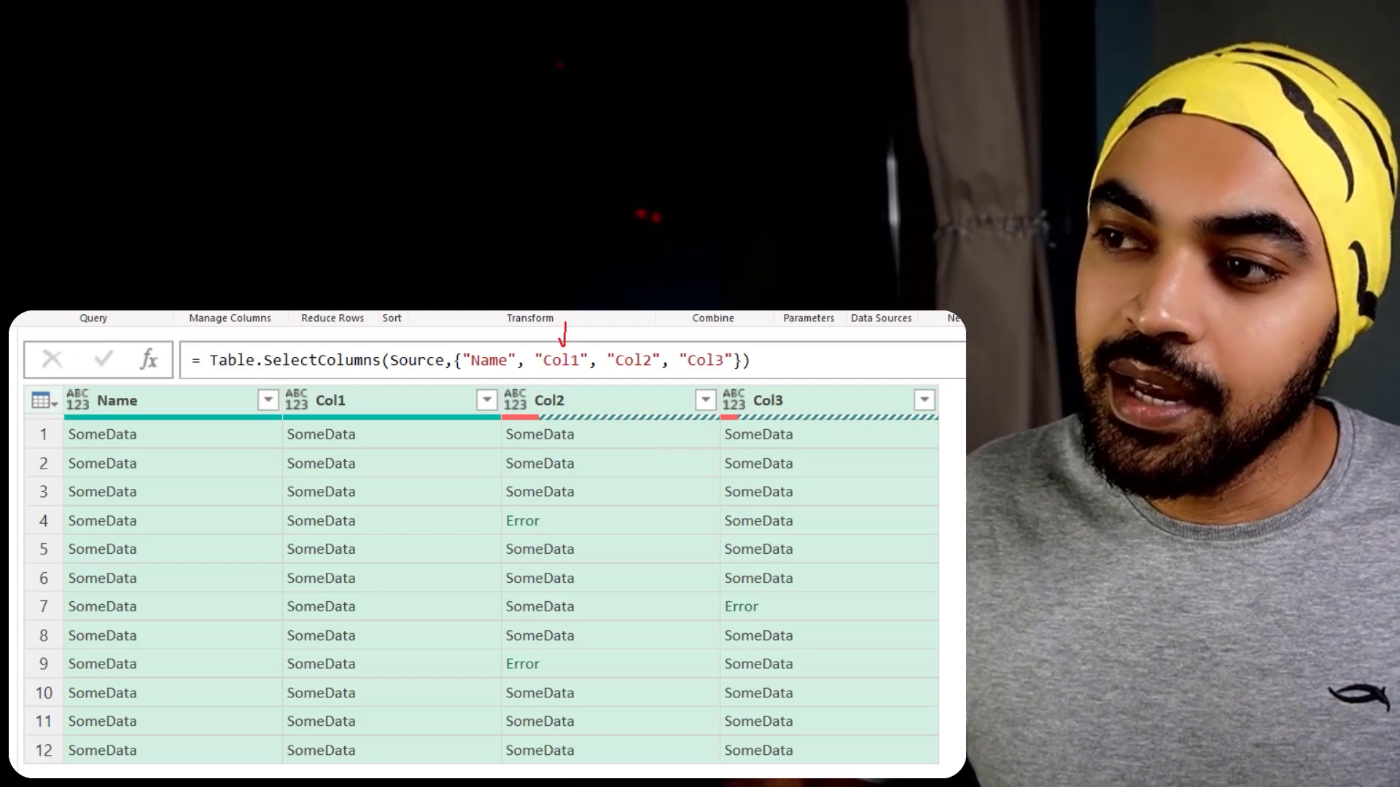
mouse_move(633, 319)
left_mouse_down()
mouse_move(633, 347)
mouse_move(700, 337)
left_mouse_up()
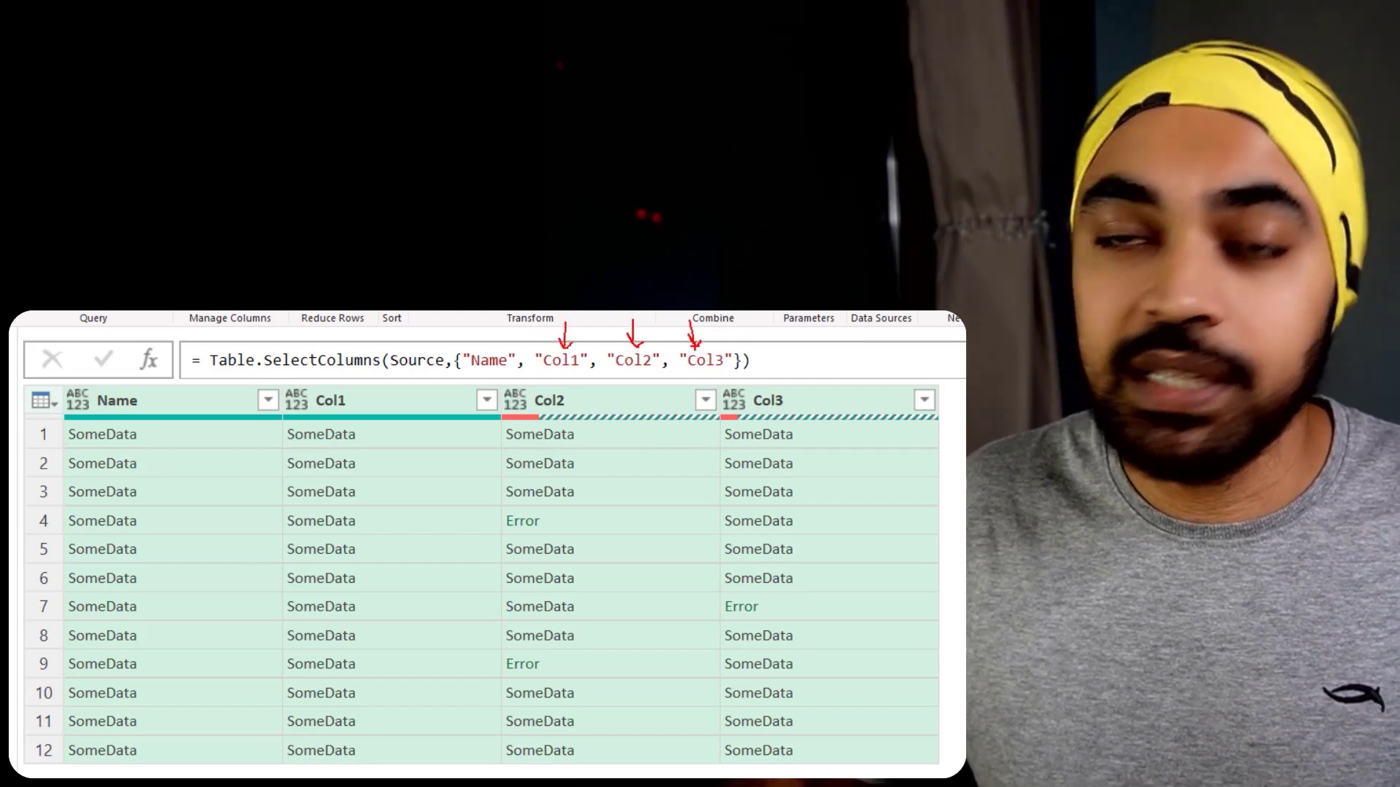
key("Escape")
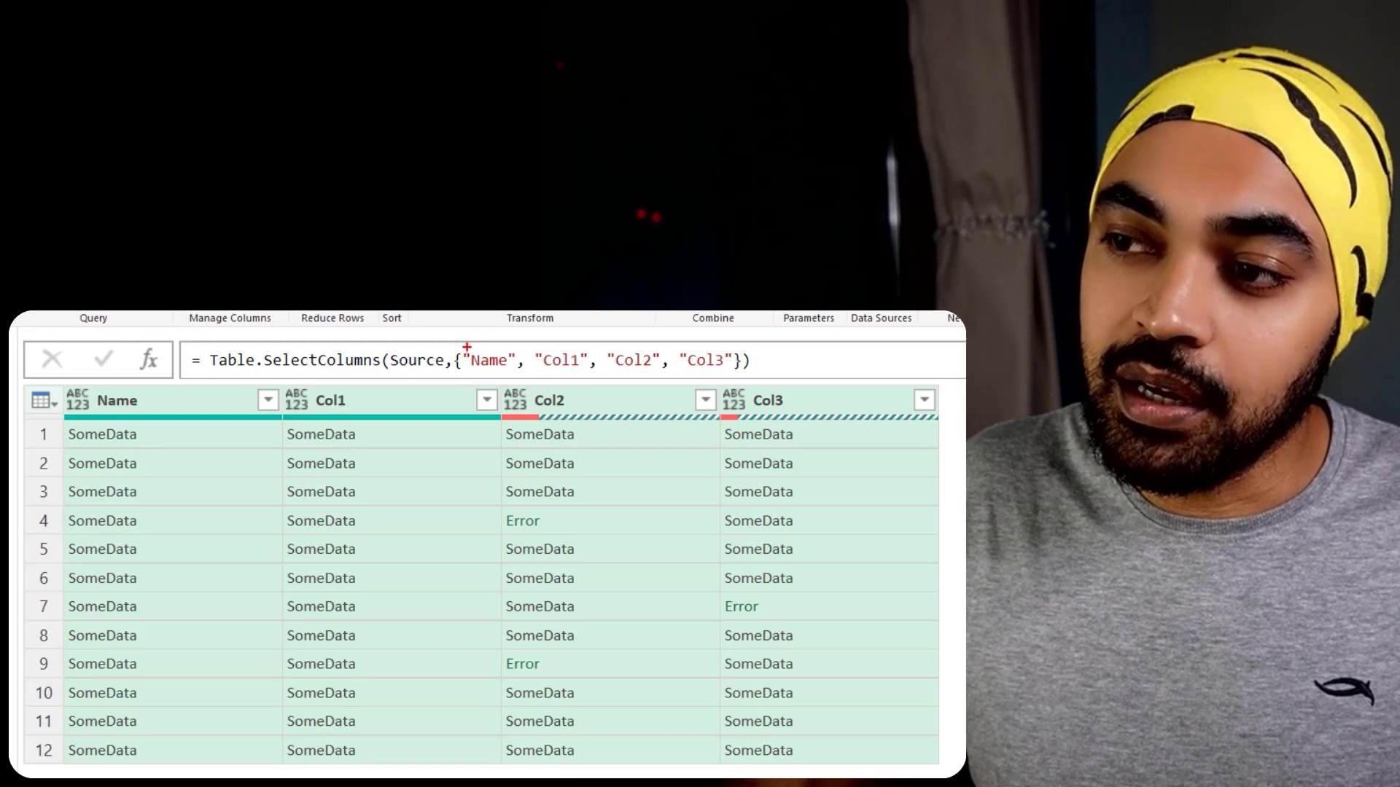
left_click_drag(473, 372, 516, 373)
left_click_drag(551, 373, 587, 373)
left_click_drag(624, 373, 651, 373)
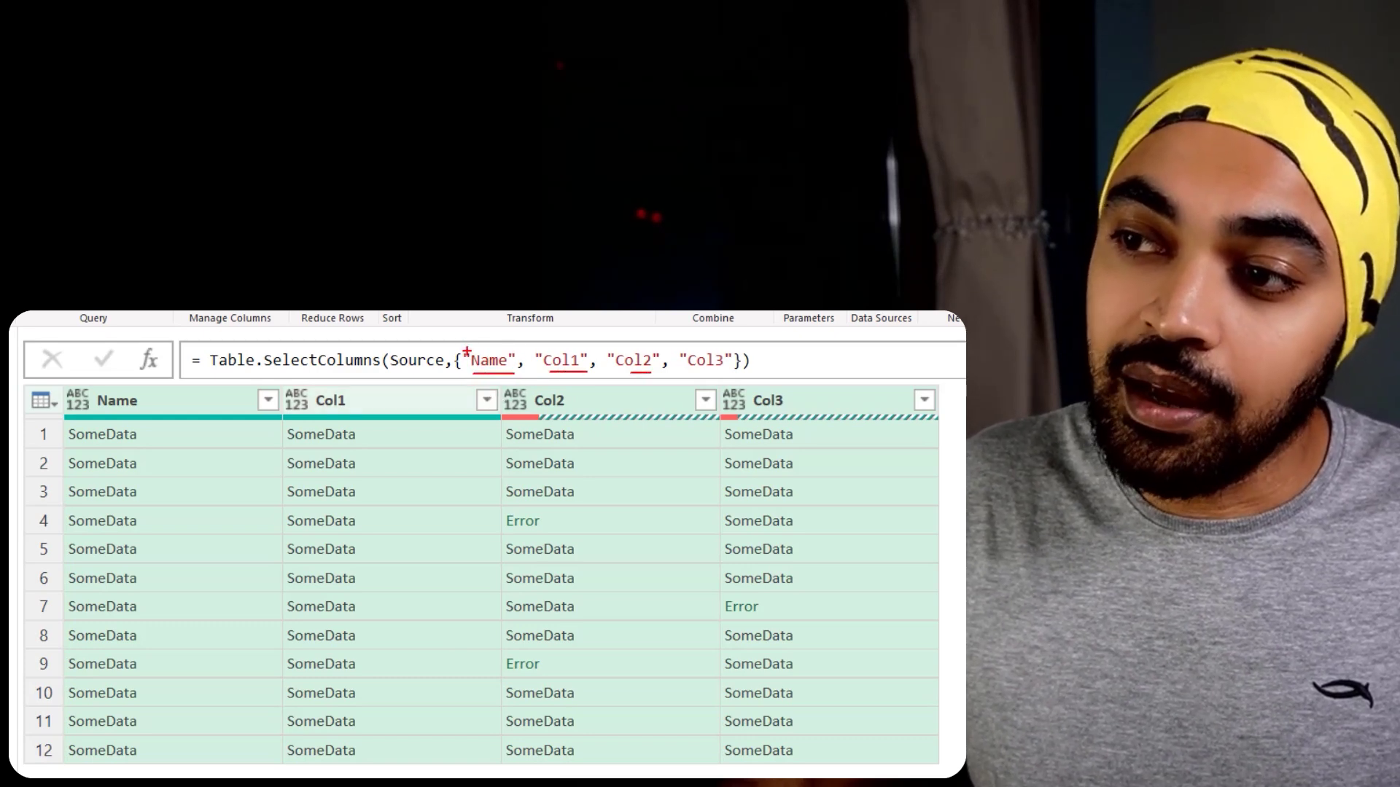
left_click_drag(461, 347, 455, 376)
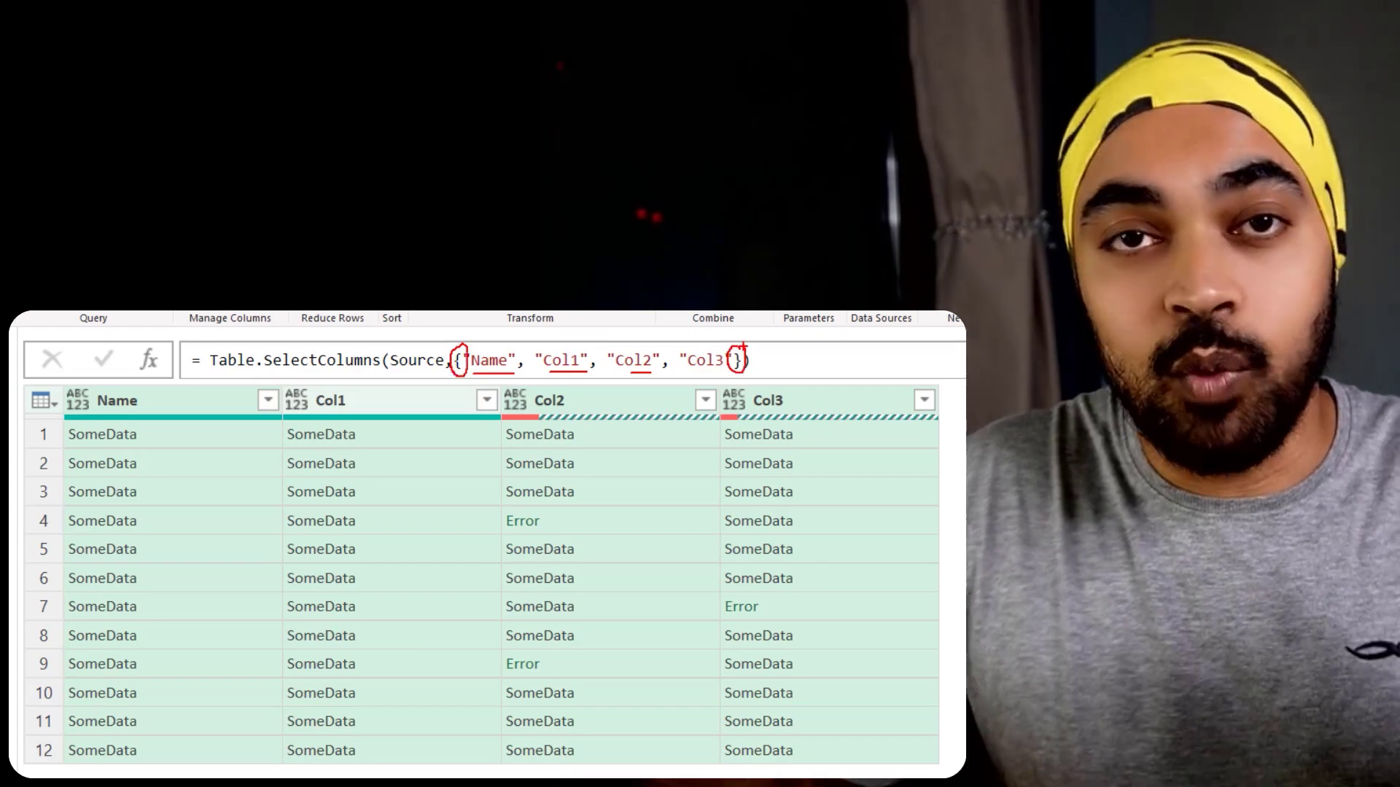
left_click_drag(494, 348, 590, 330)
left_click_drag(713, 354, 726, 328)
key("Escape")
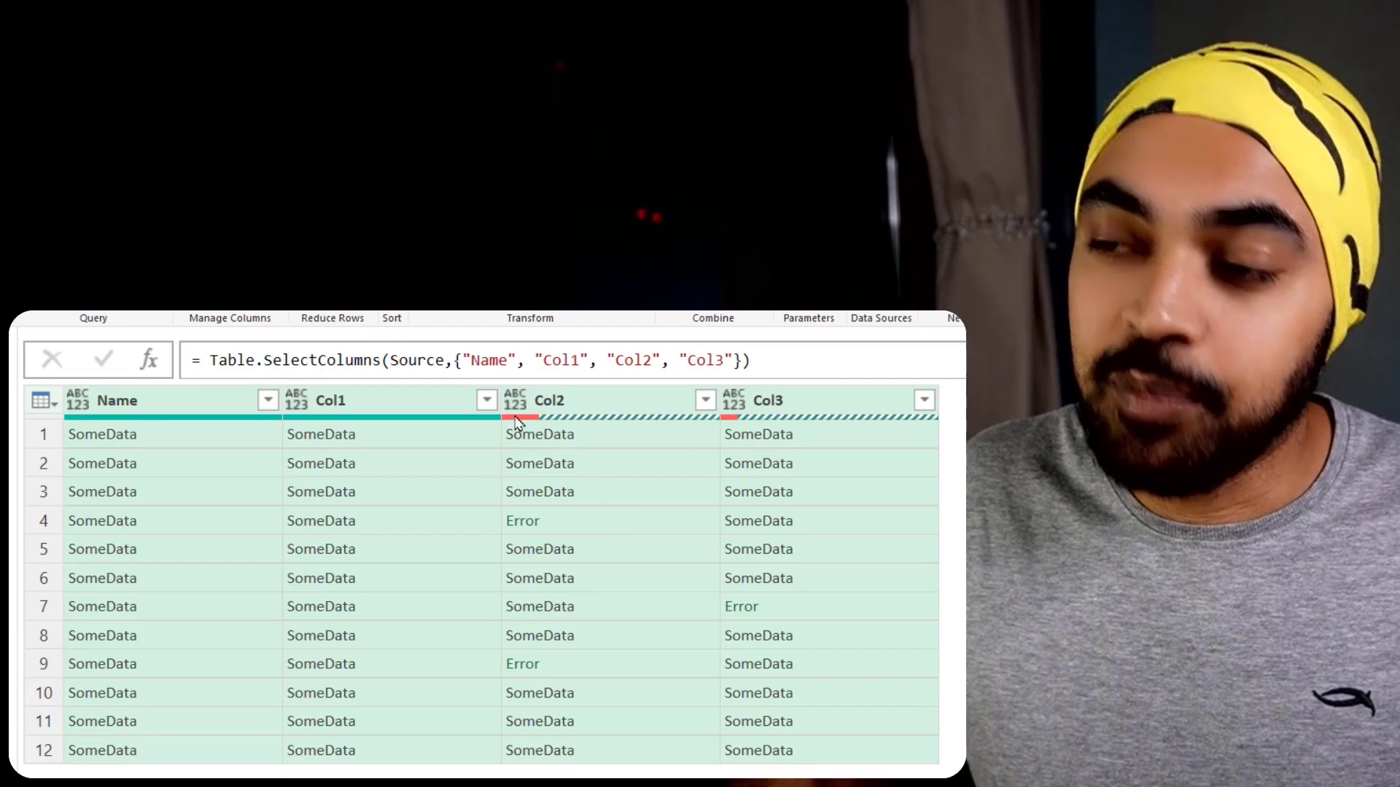
mouse_move(455, 342)
left_mouse_down()
mouse_move(587, 373)
mouse_move(755, 373)
mouse_move(743, 373)
left_mouse_up()
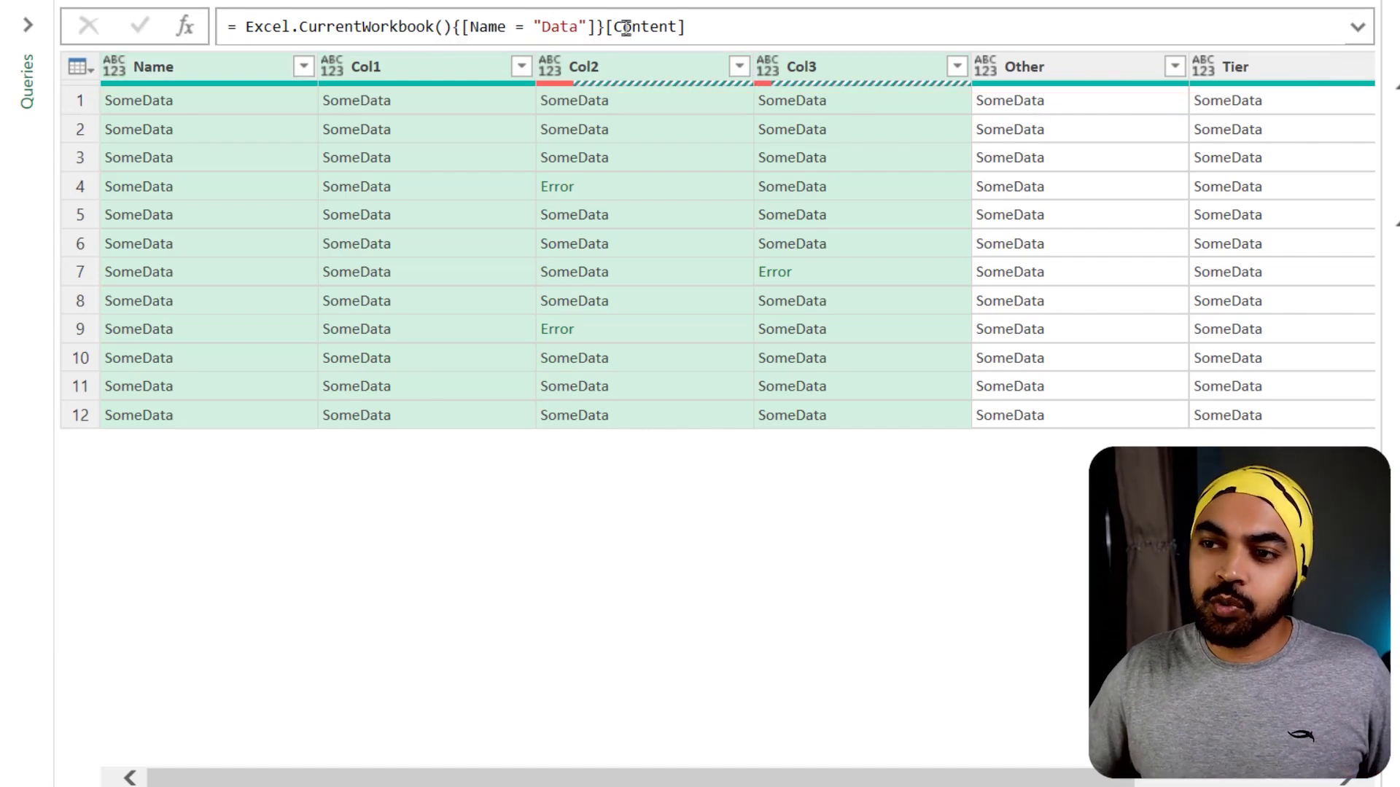
Add a custom step after Source that lists the table's column names with the formula = Table.ColumnNames(Source).
left_click(185, 27)
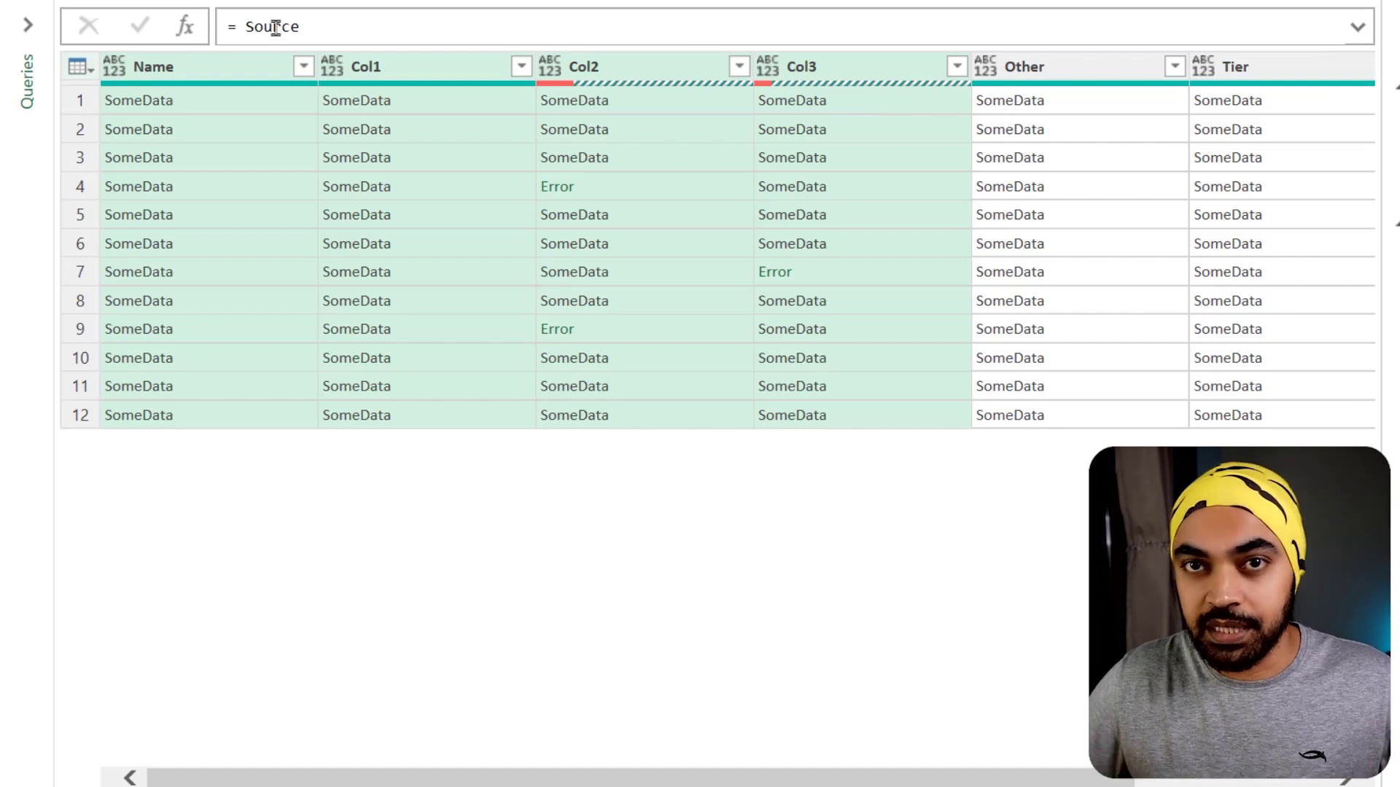
double_click(275, 27)
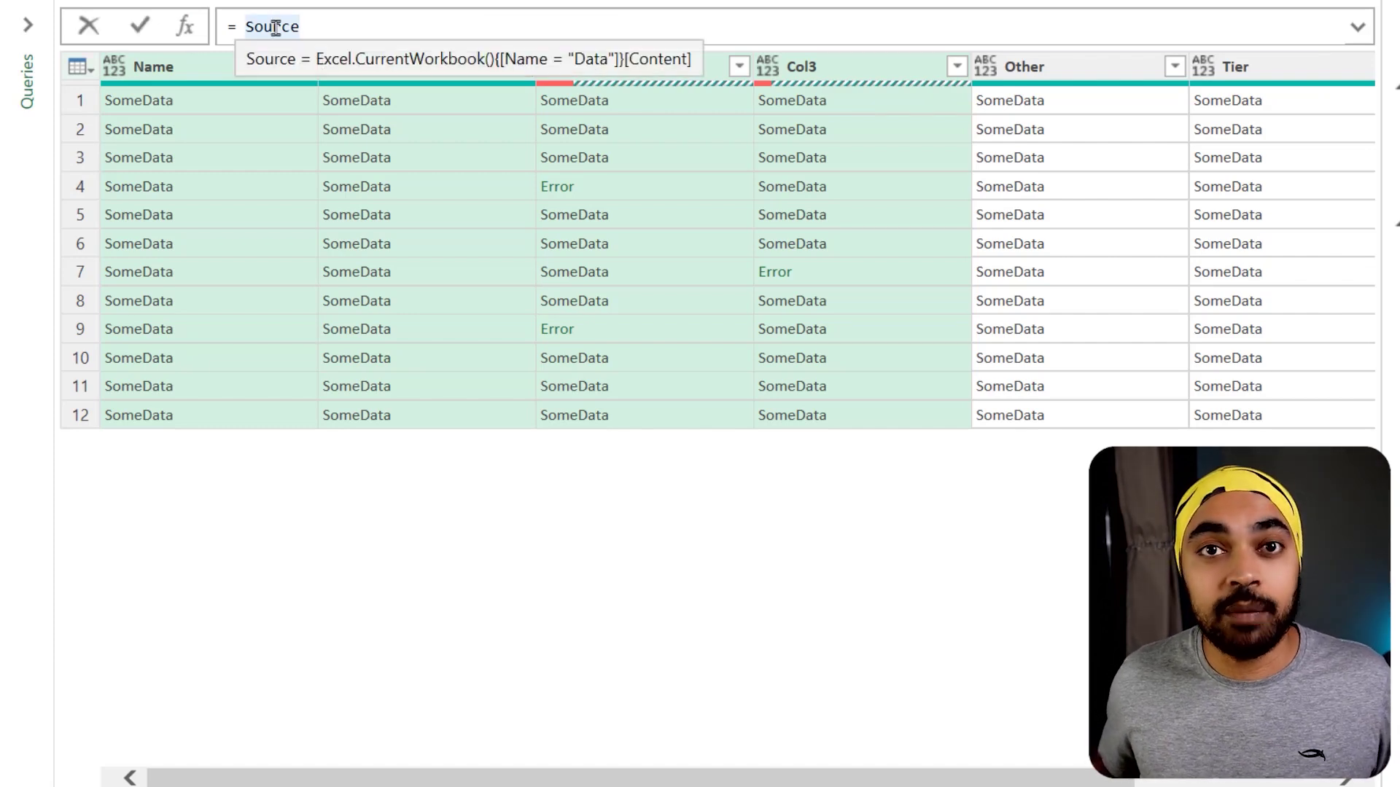
key("Left")
type("Table.Colu")
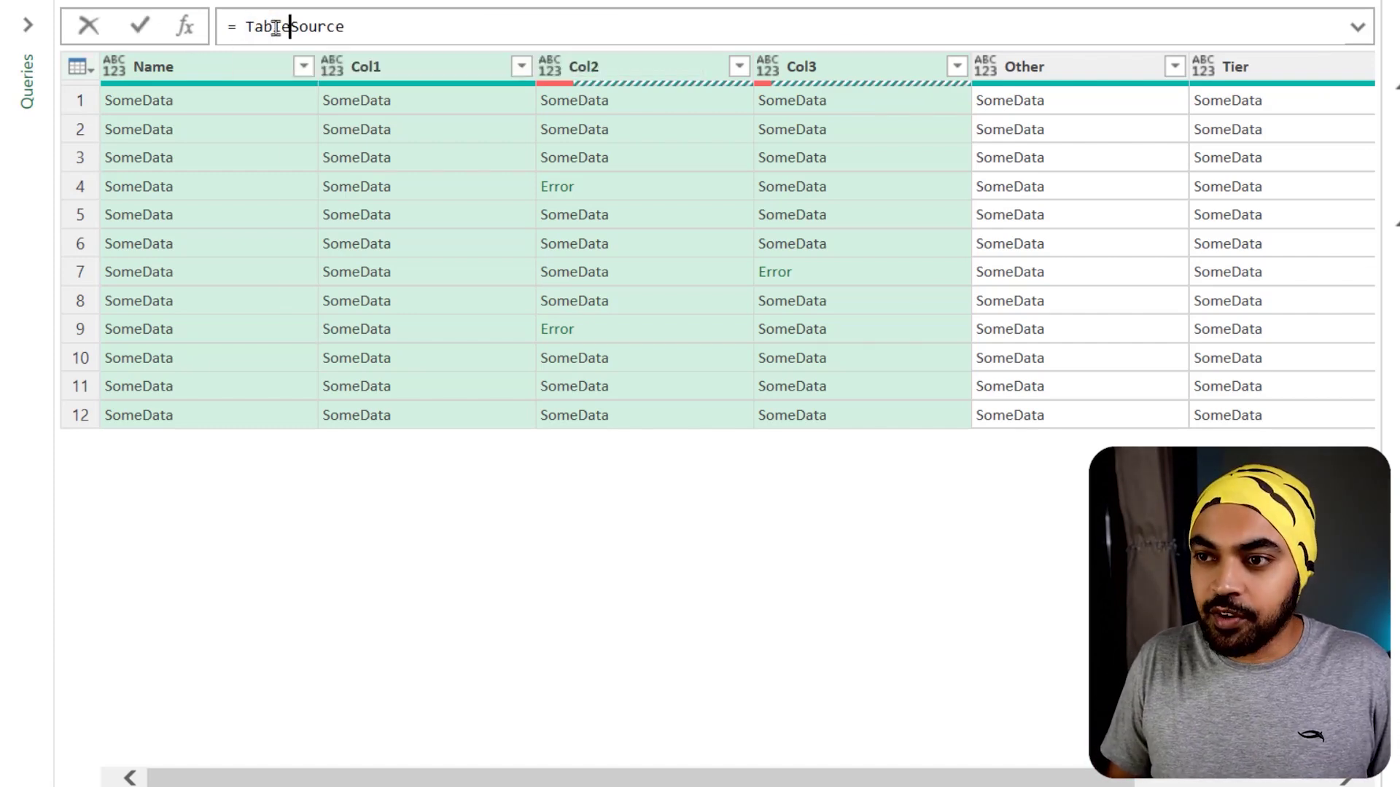
type("mnNames(")
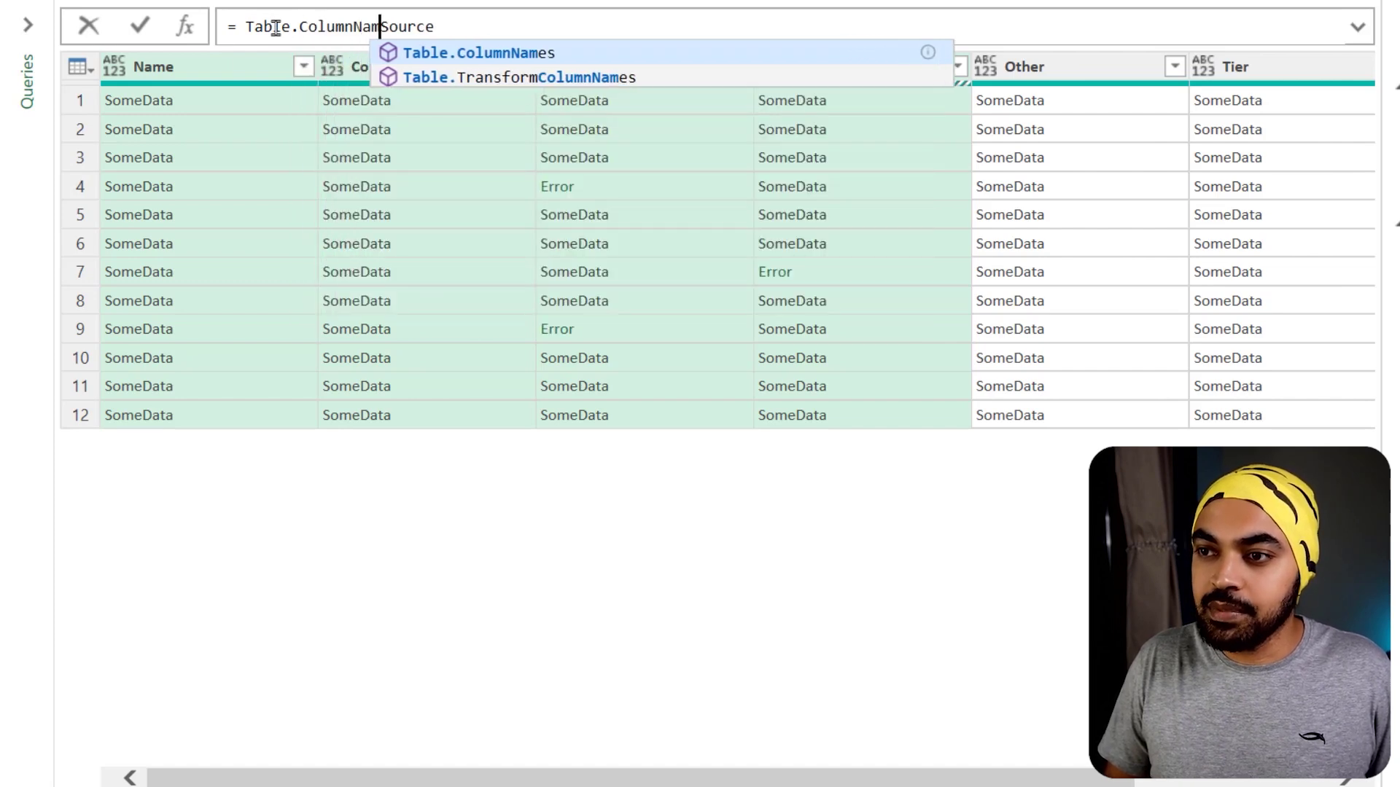
key("End")
type(")")
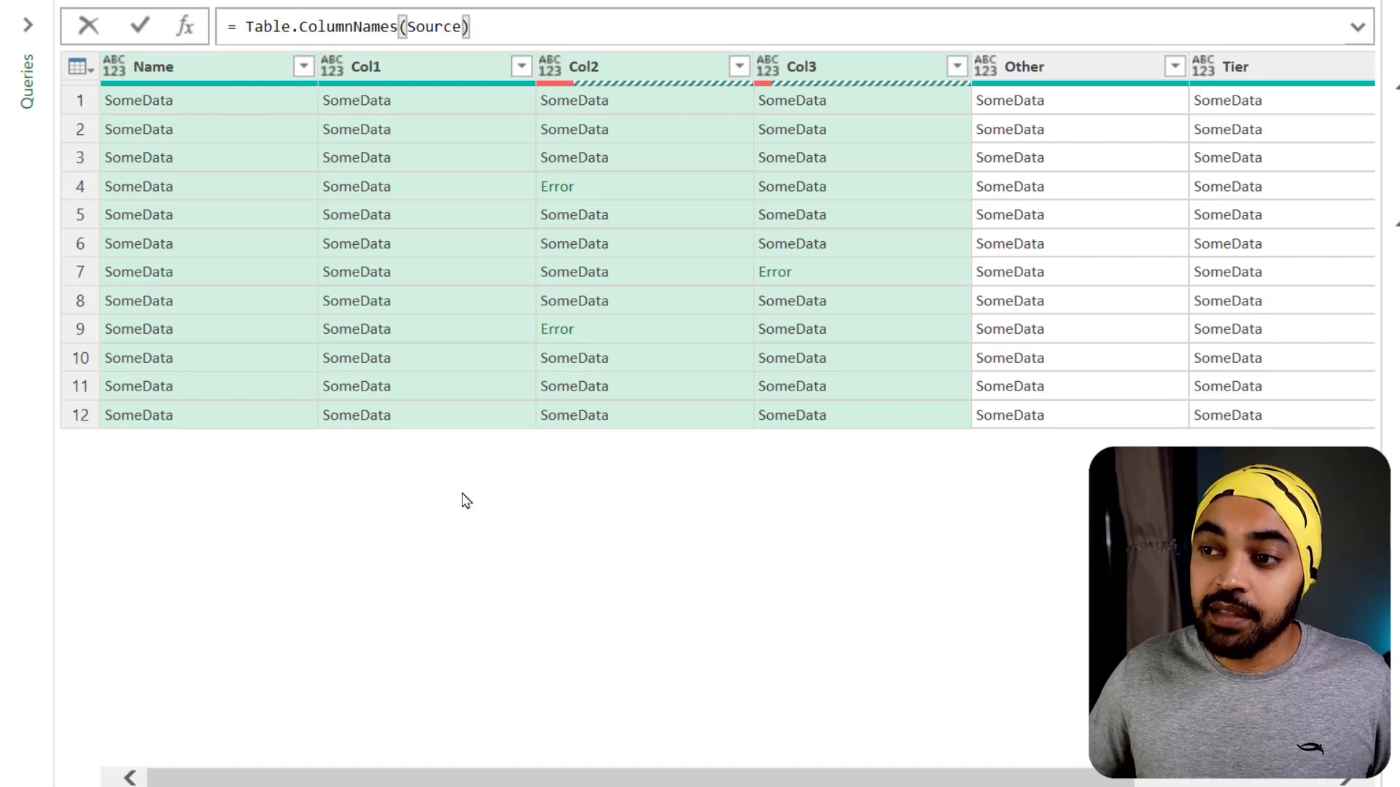
key("Return")
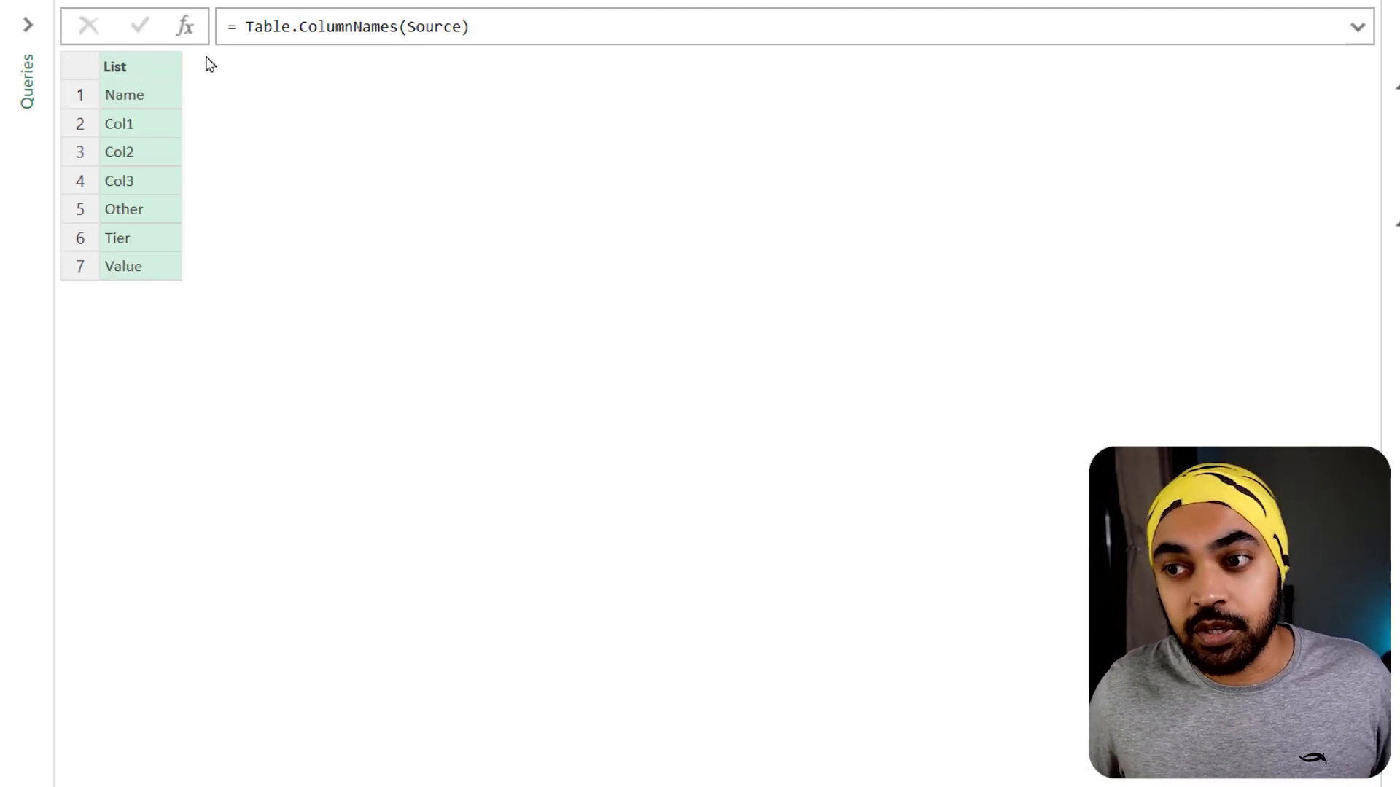
mouse_move(175, 50)
left_mouse_down()
mouse_move(47, 88)
mouse_move(75, 254)
mouse_move(216, 232)
mouse_move(186, 56)
left_mouse_up()
key("Escape")
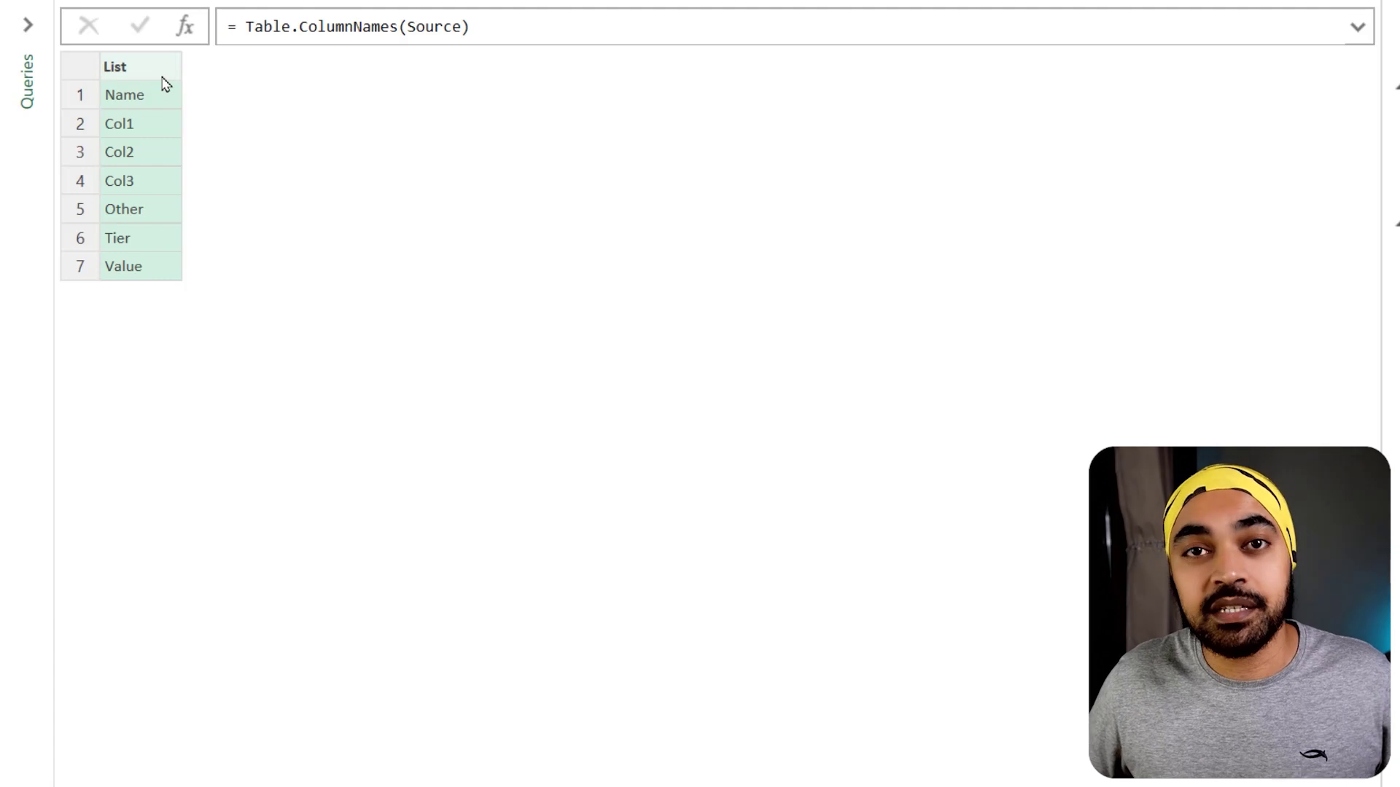
left_click(91, 34)
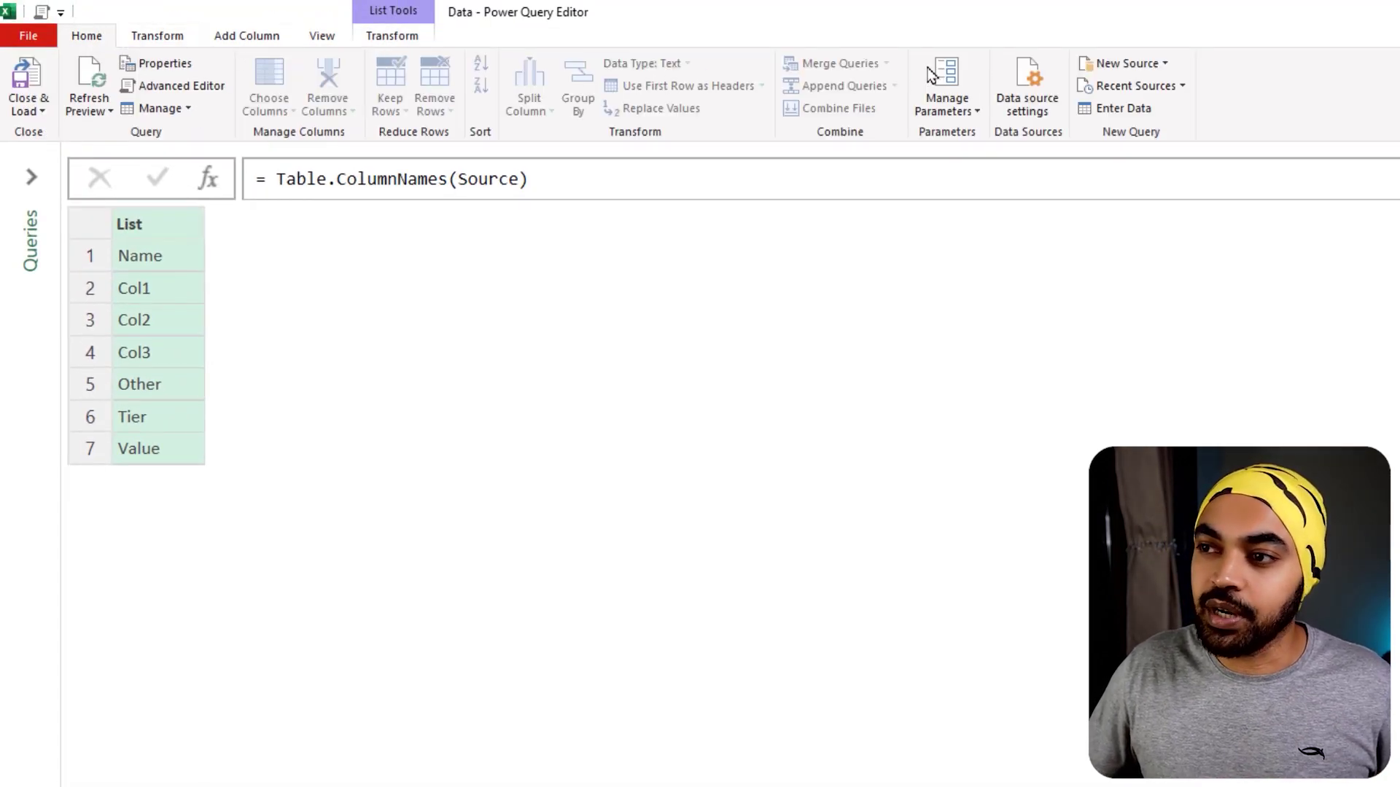
left_click(157, 37)
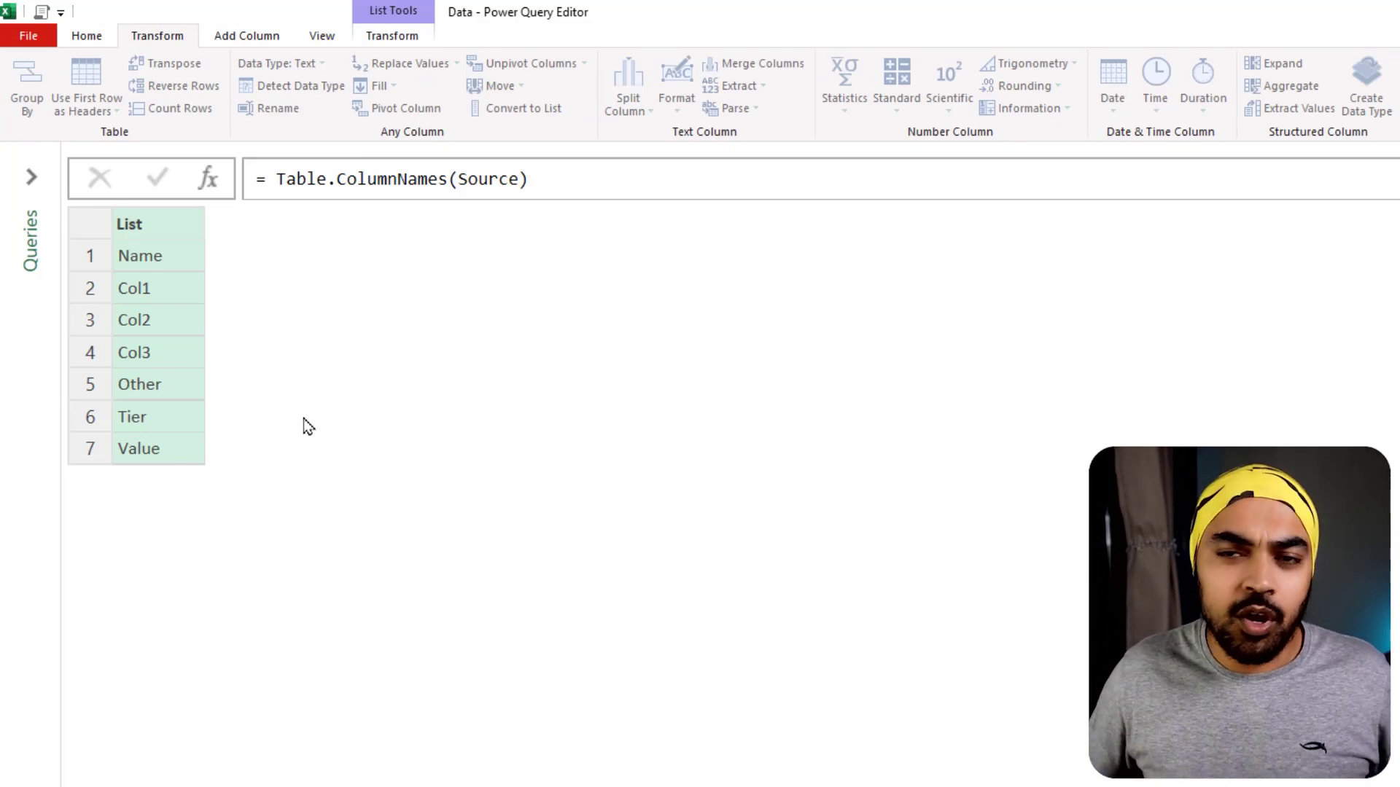
Convert the list of column names to a table with no delimiter, handling extra columns with Truncate extra columns.
right_click(164, 227)
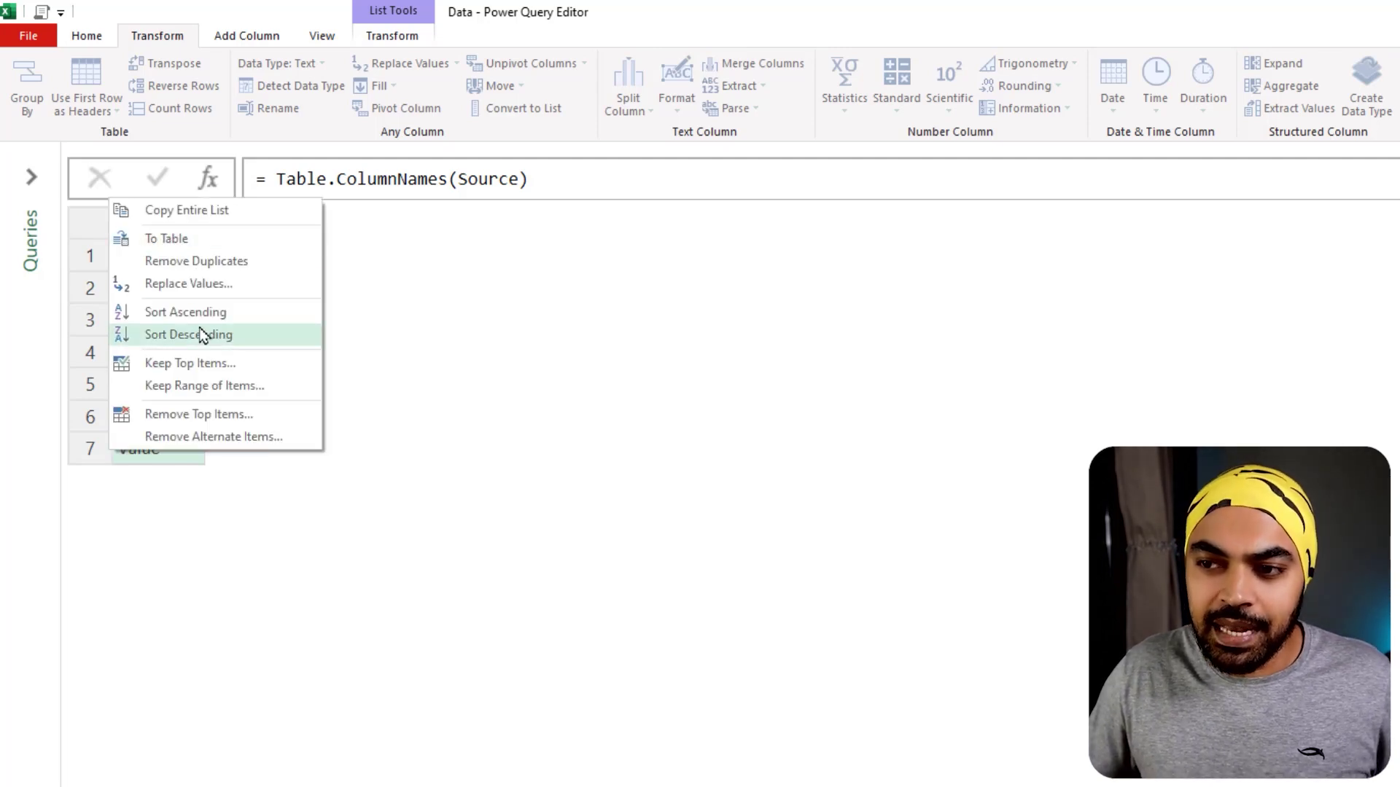
left_click(210, 244)
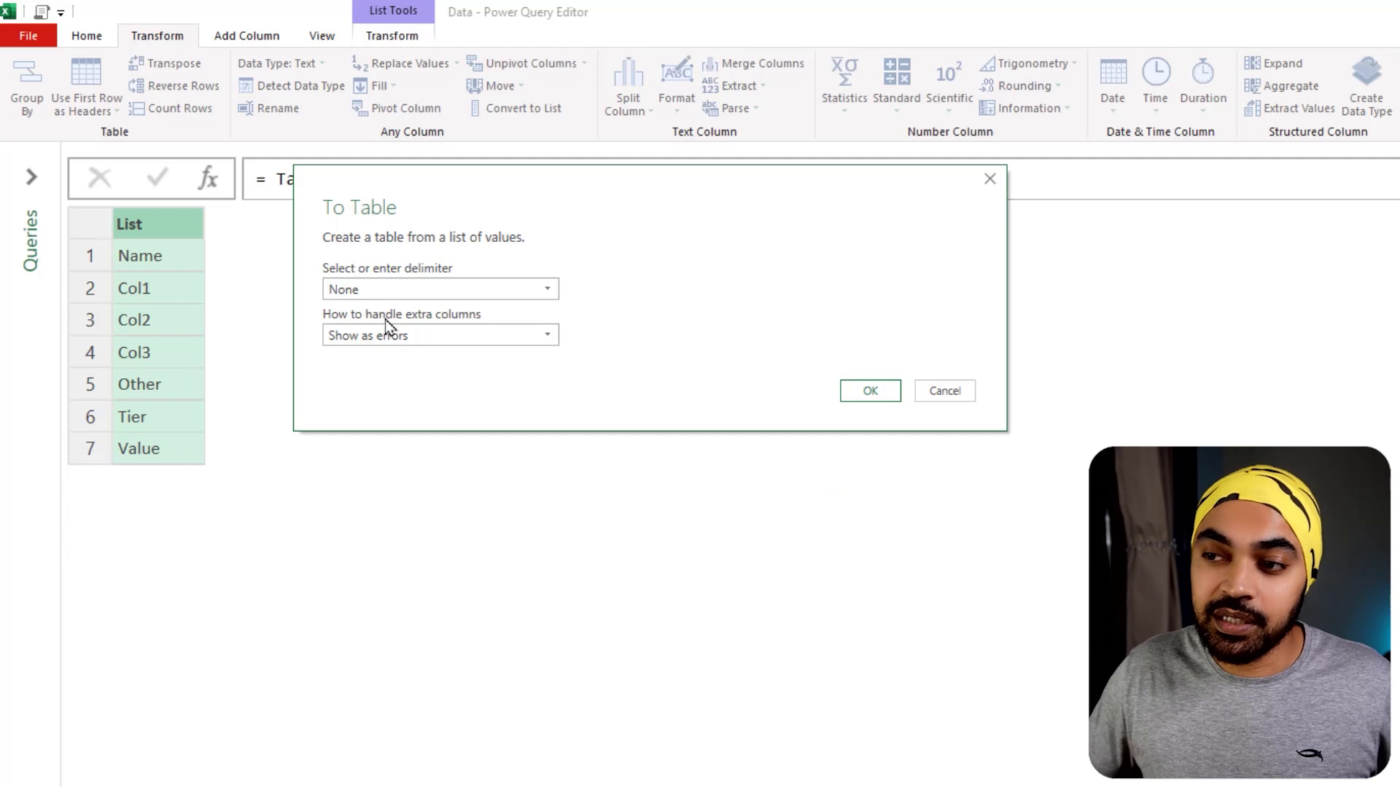
left_click(380, 345)
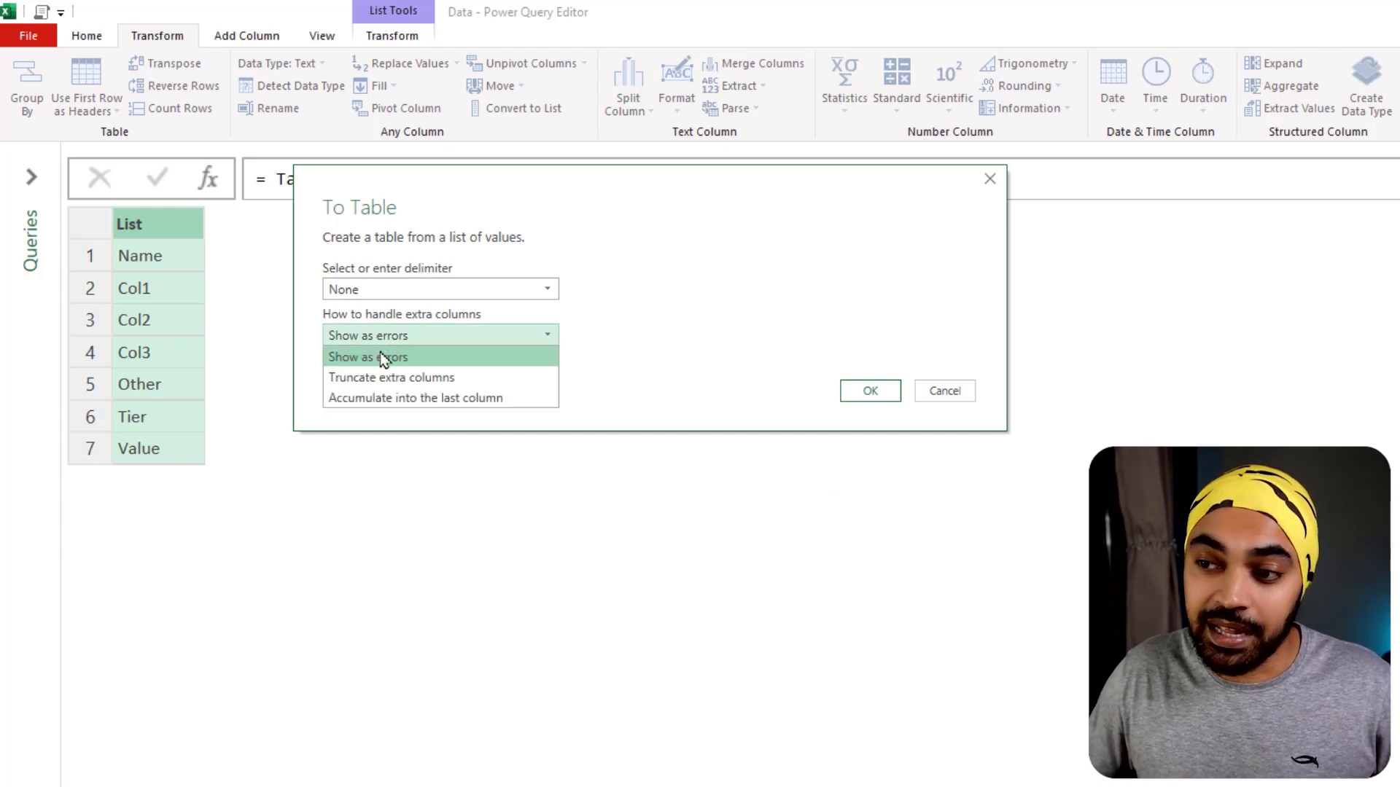
left_click(384, 382)
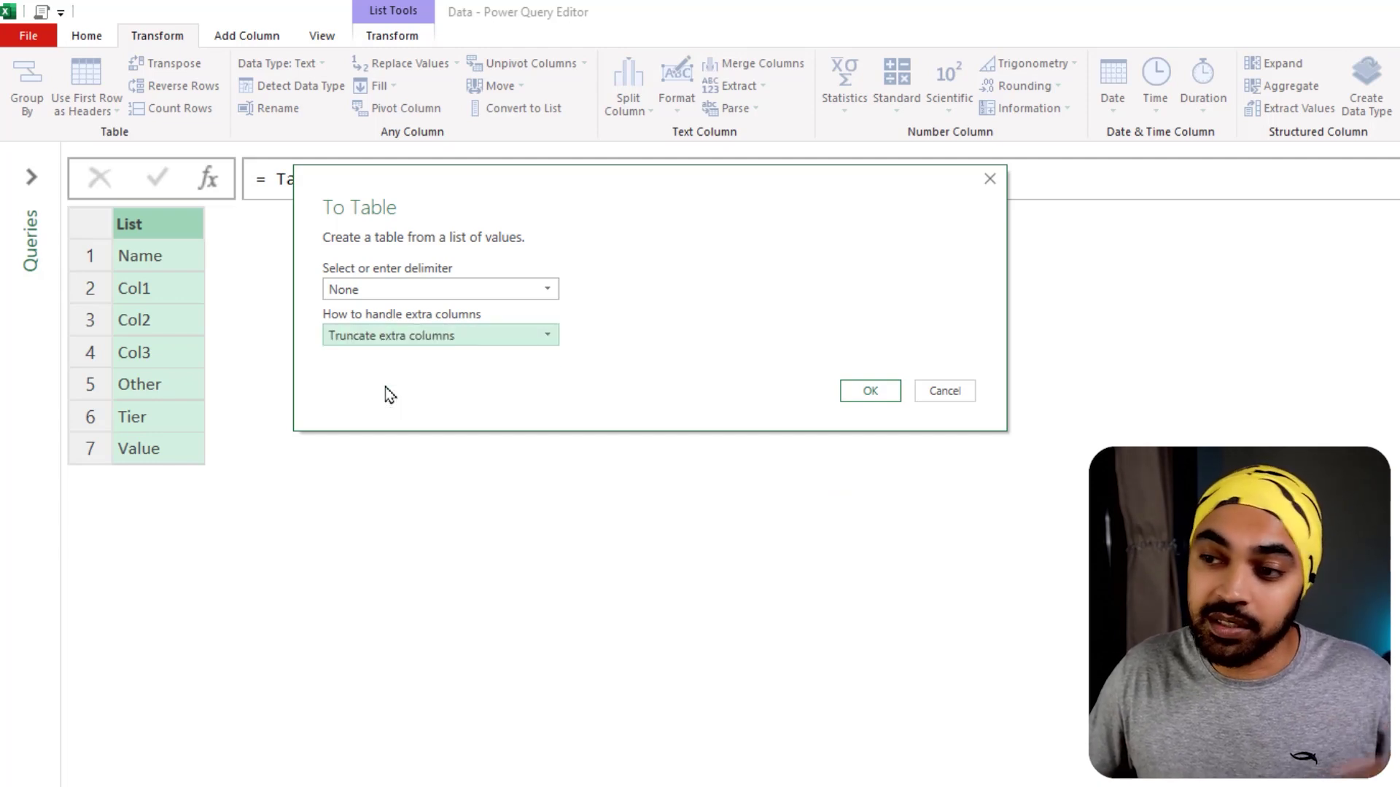
left_click(869, 391)
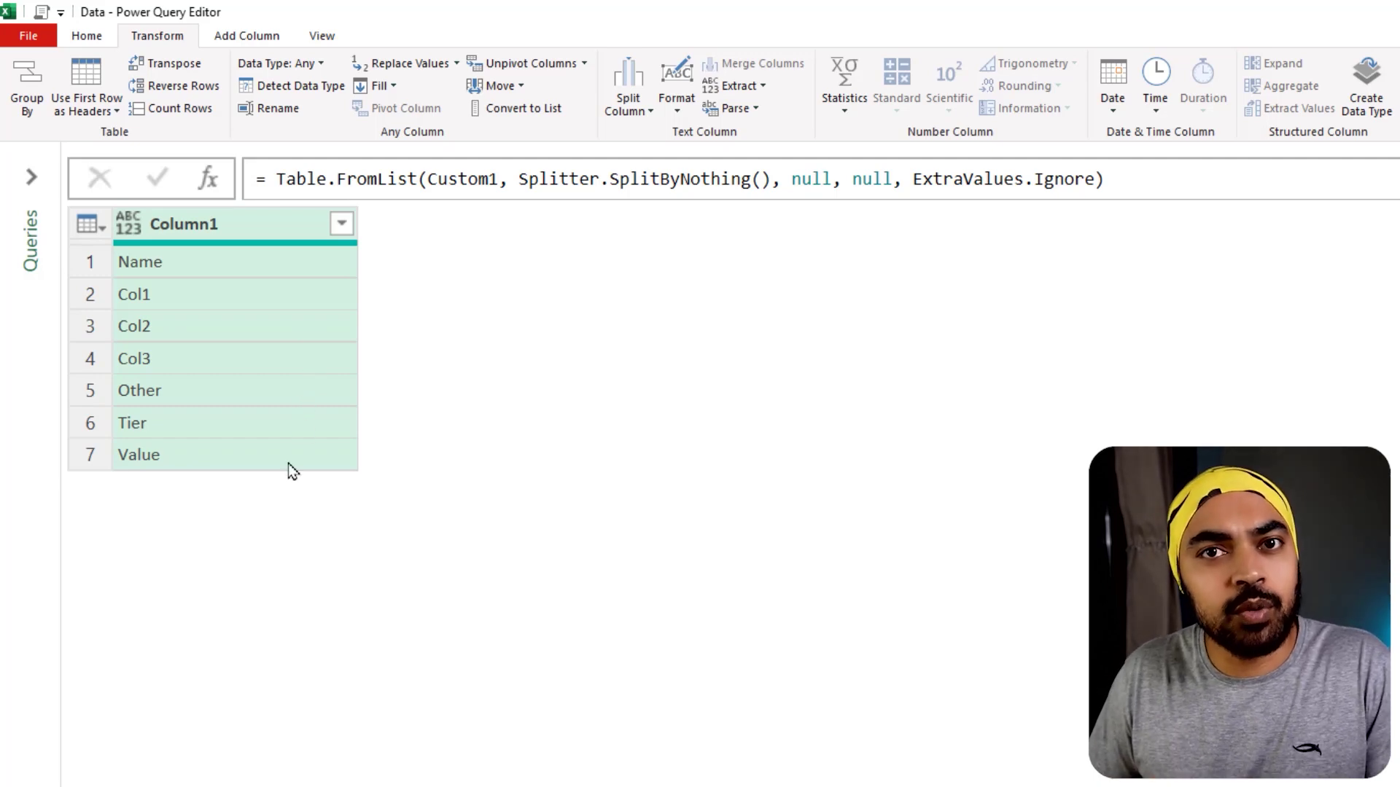
key("ctrl+2")
mouse_move(188, 250)
left_mouse_down()
mouse_move(148, 256)
mouse_move(175, 350)
mouse_move(125, 376)
mouse_move(106, 296)
mouse_move(148, 277)
left_mouse_up()
key("Escape")
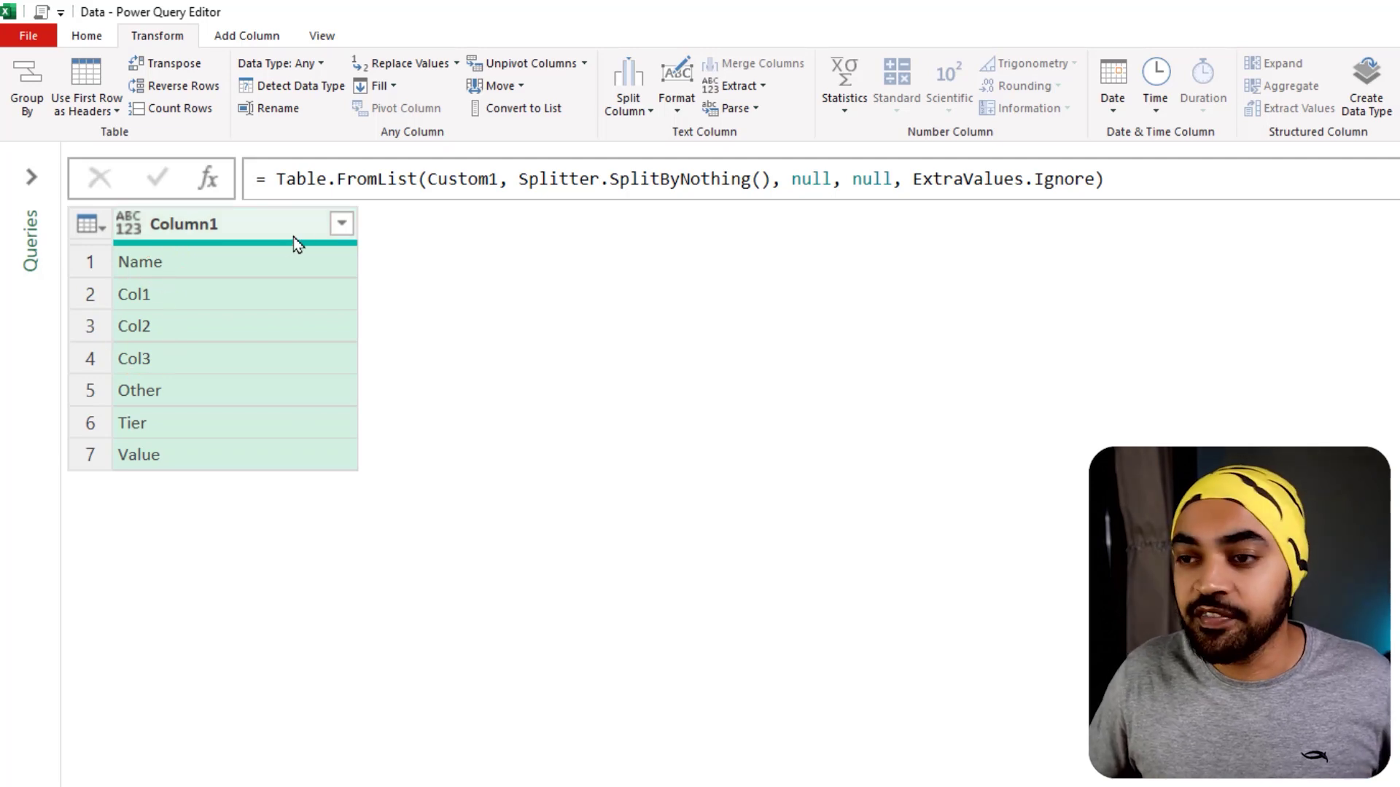
Start a text filter on Column1 with the first condition set to equals Name.
left_click(341, 229)
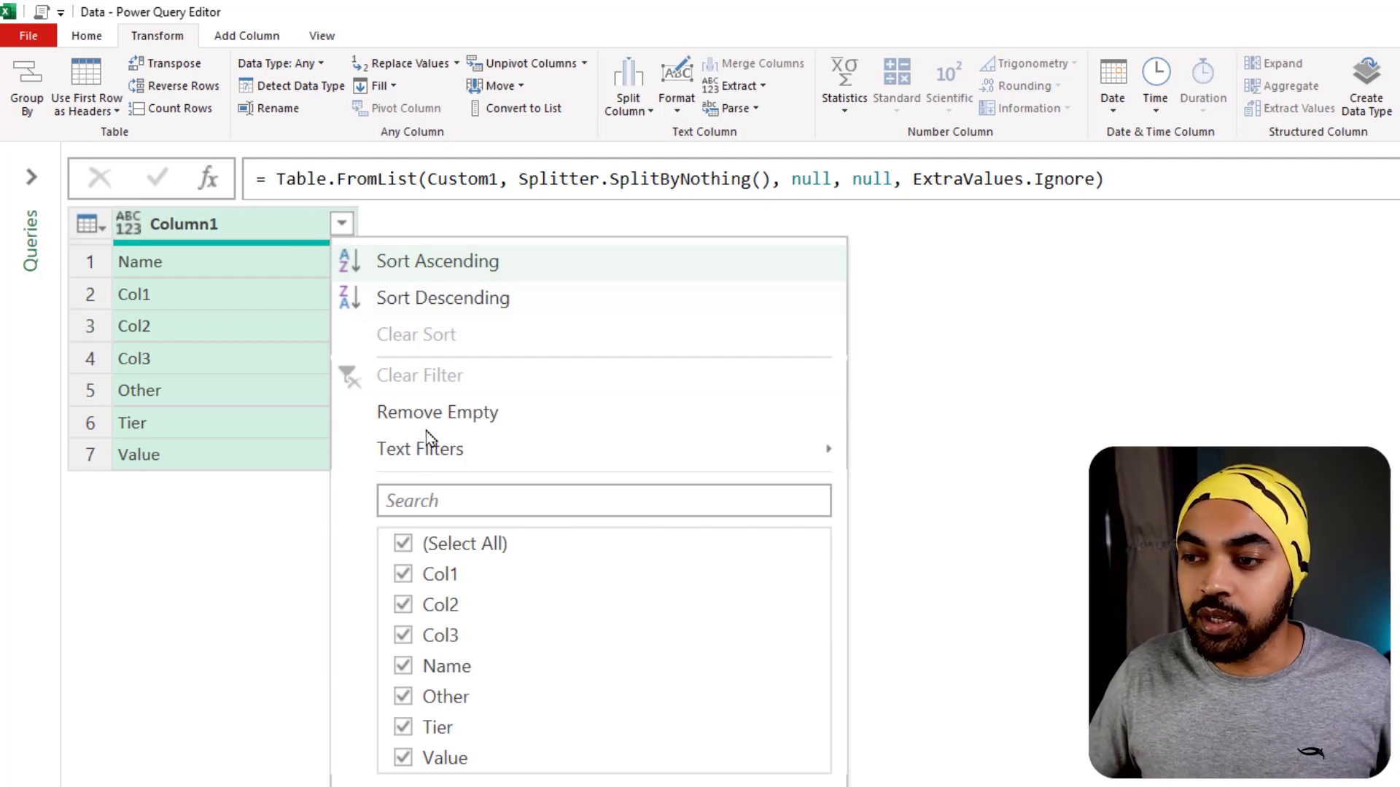
mouse_move(427, 461)
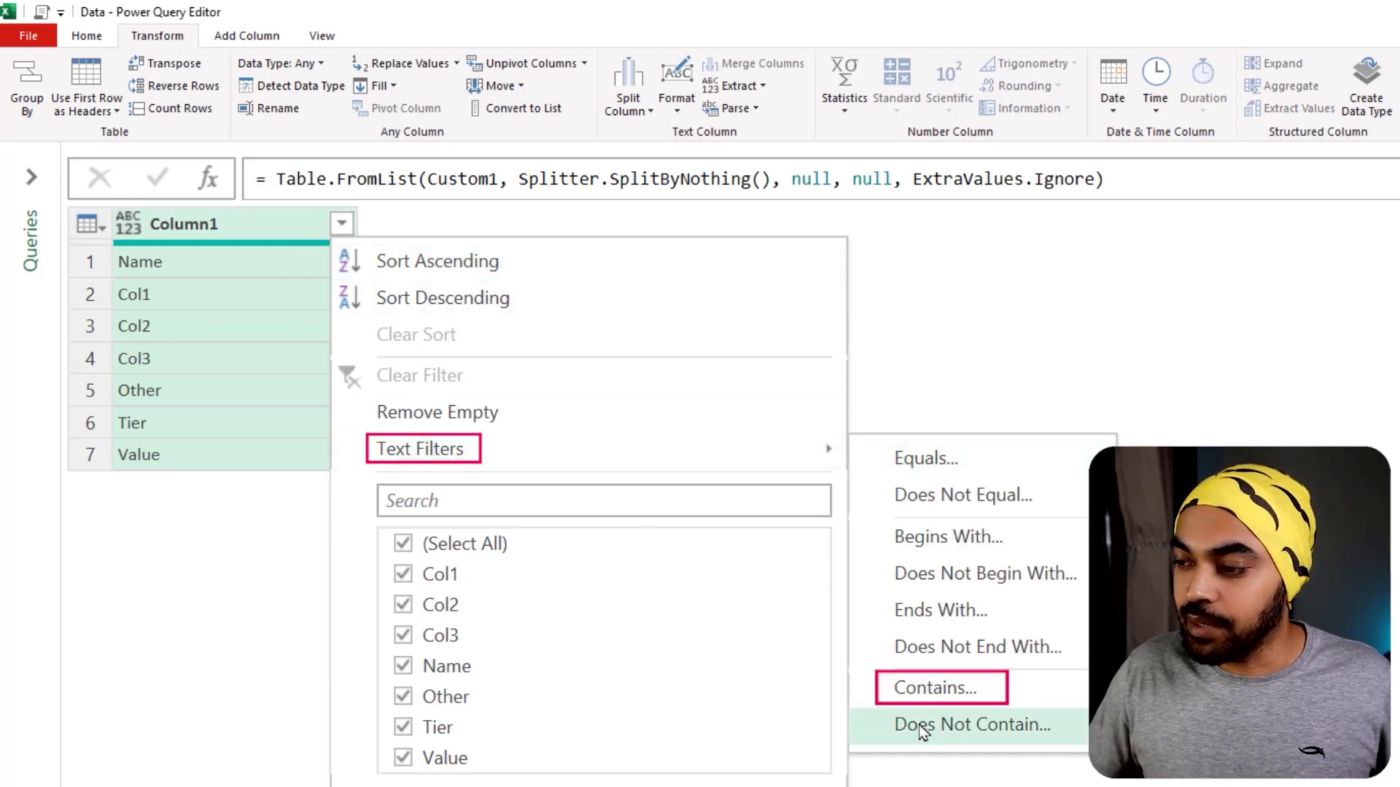
left_click(941, 688)
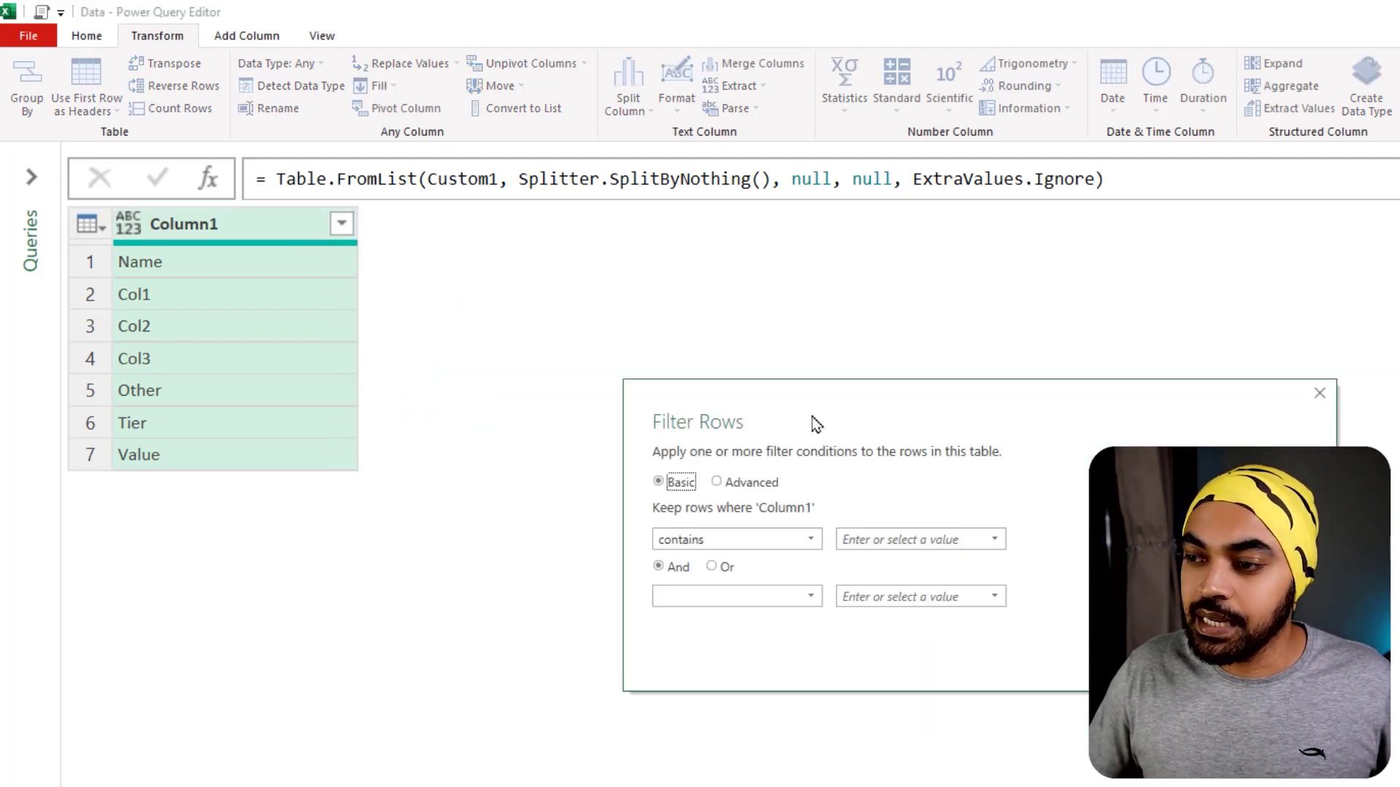
left_click(420, 390)
left_click(444, 401)
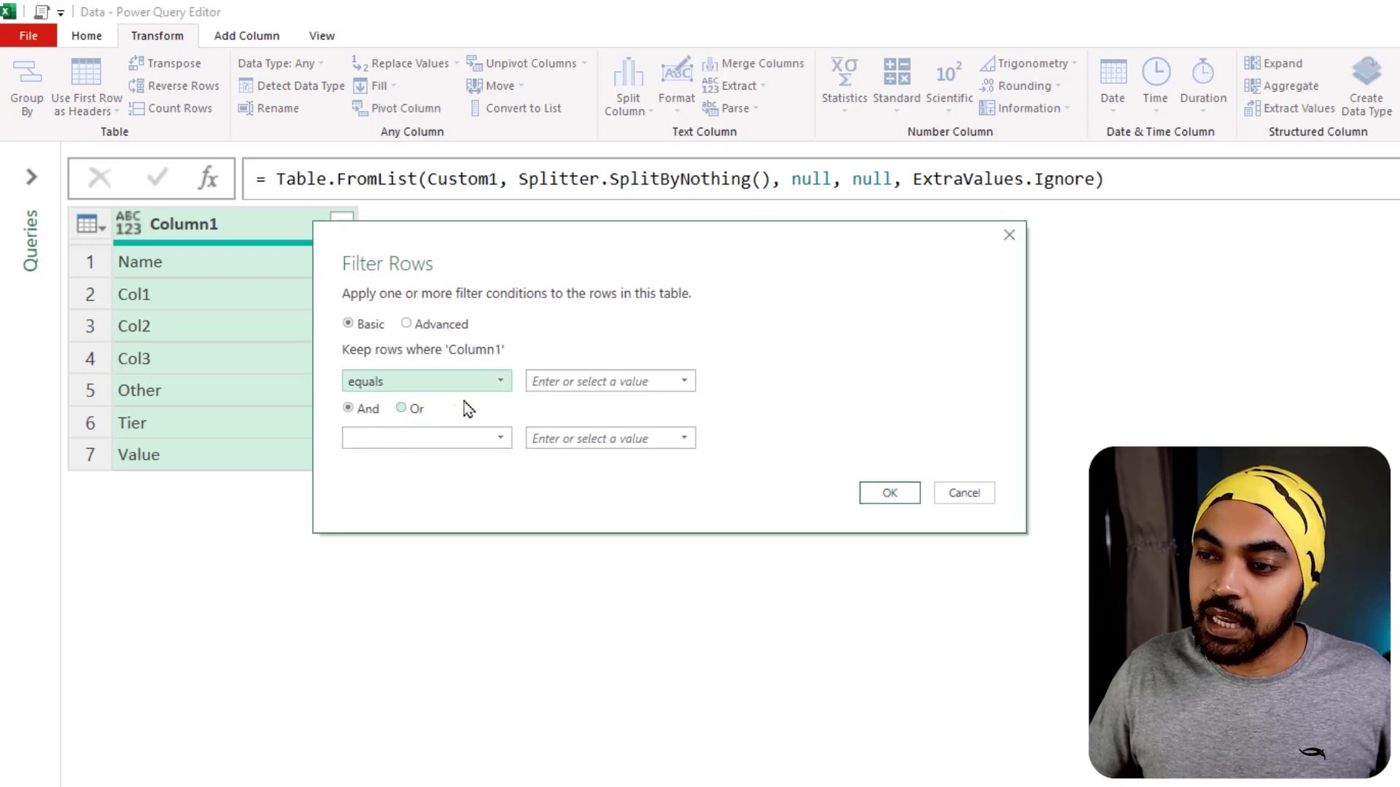
left_click(574, 383)
type("Name")
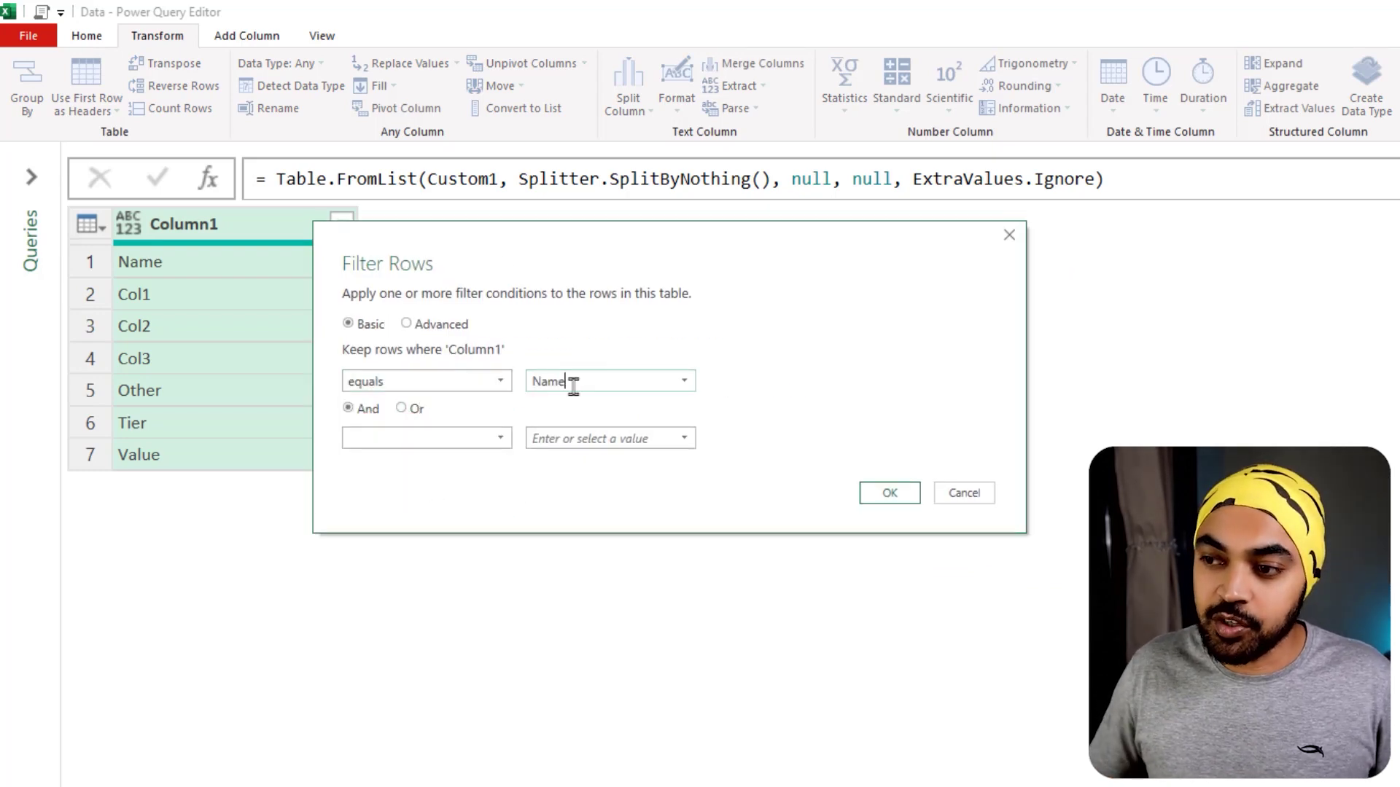
Finish the Column1 filter with an Or condition that also keeps rows where the value begins with Col.
left_click(414, 409)
left_click(419, 437)
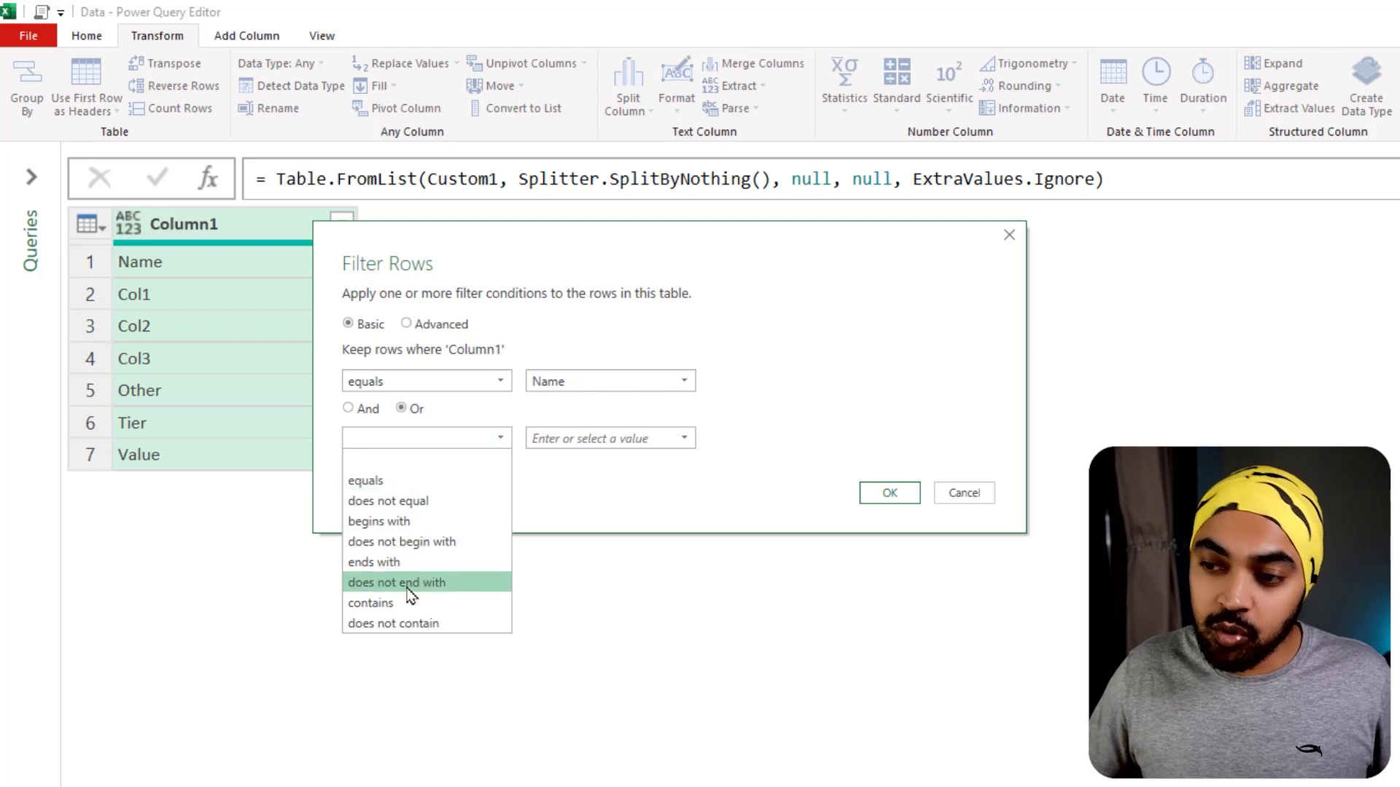
left_click(386, 525)
left_click(606, 437)
type("Col")
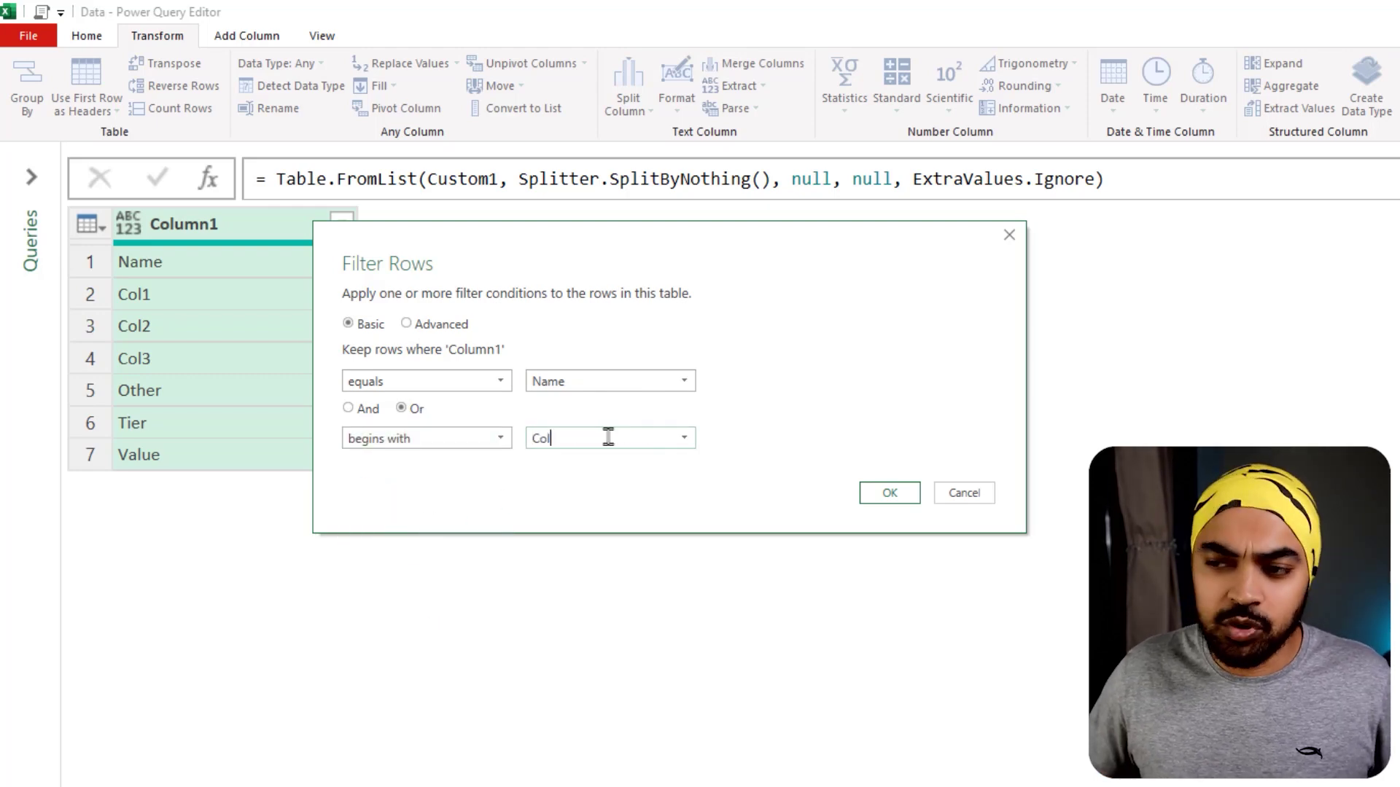
left_click(878, 494)
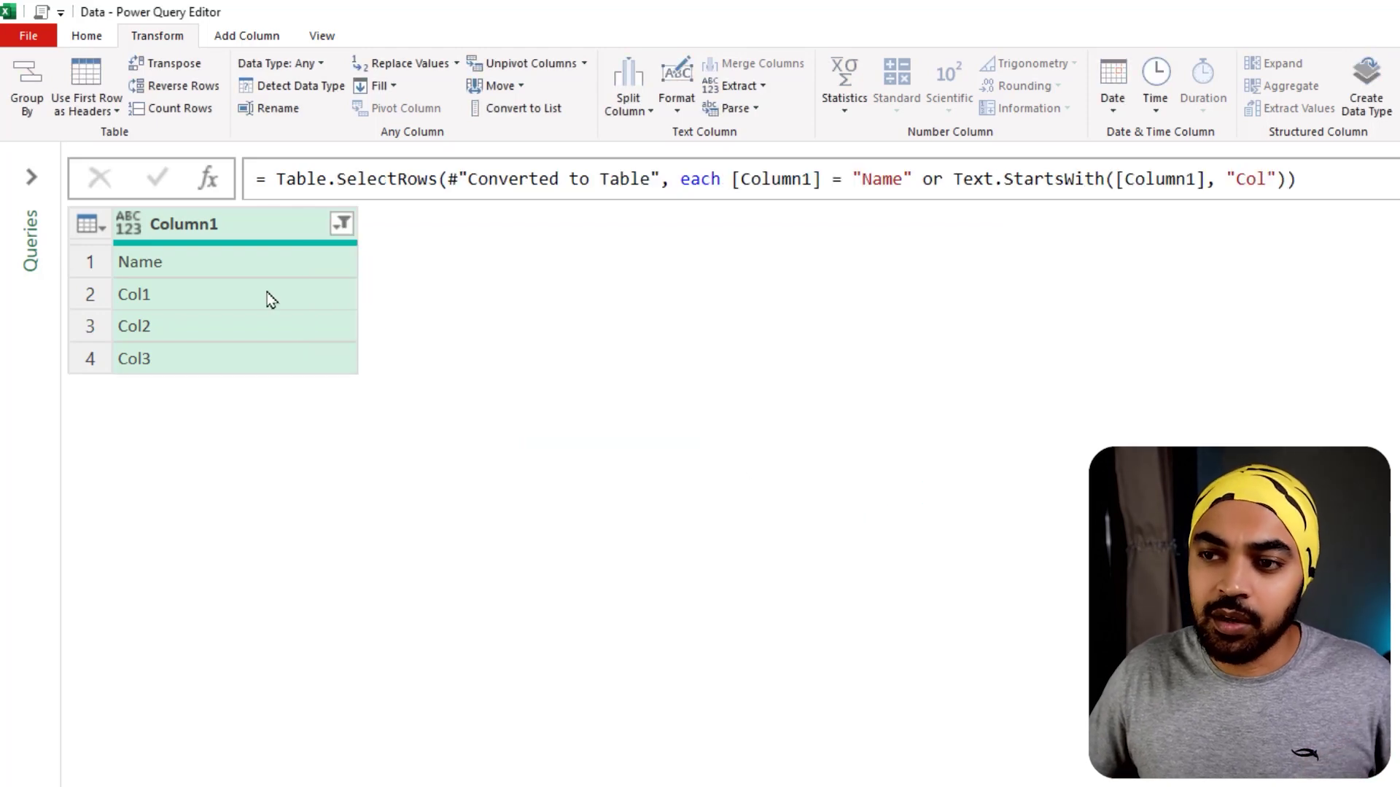
mouse_move(91, 197)
left_mouse_down()
mouse_move(344, 338)
mouse_move(357, 387)
left_mouse_up()
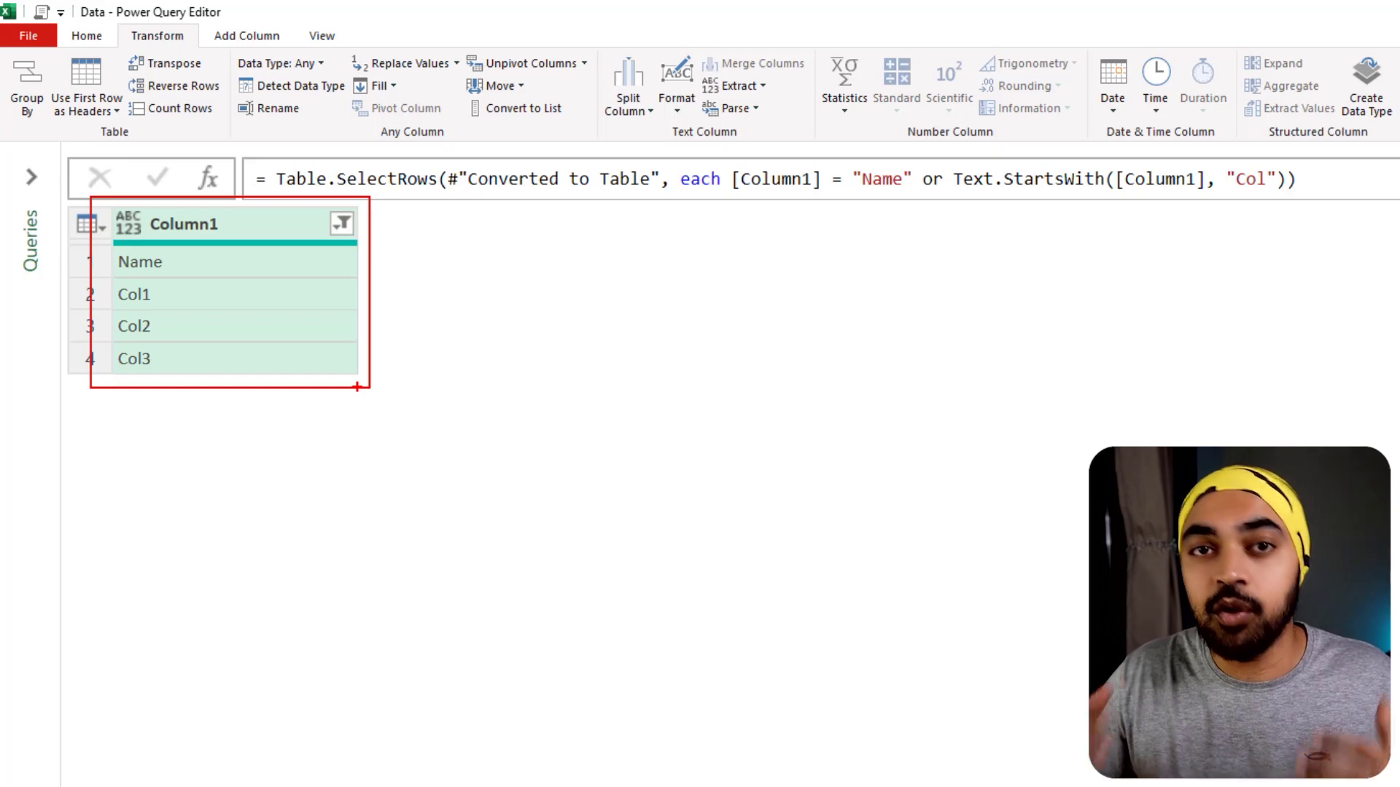
key("e")
left_click_drag(215, 378, 218, 437)
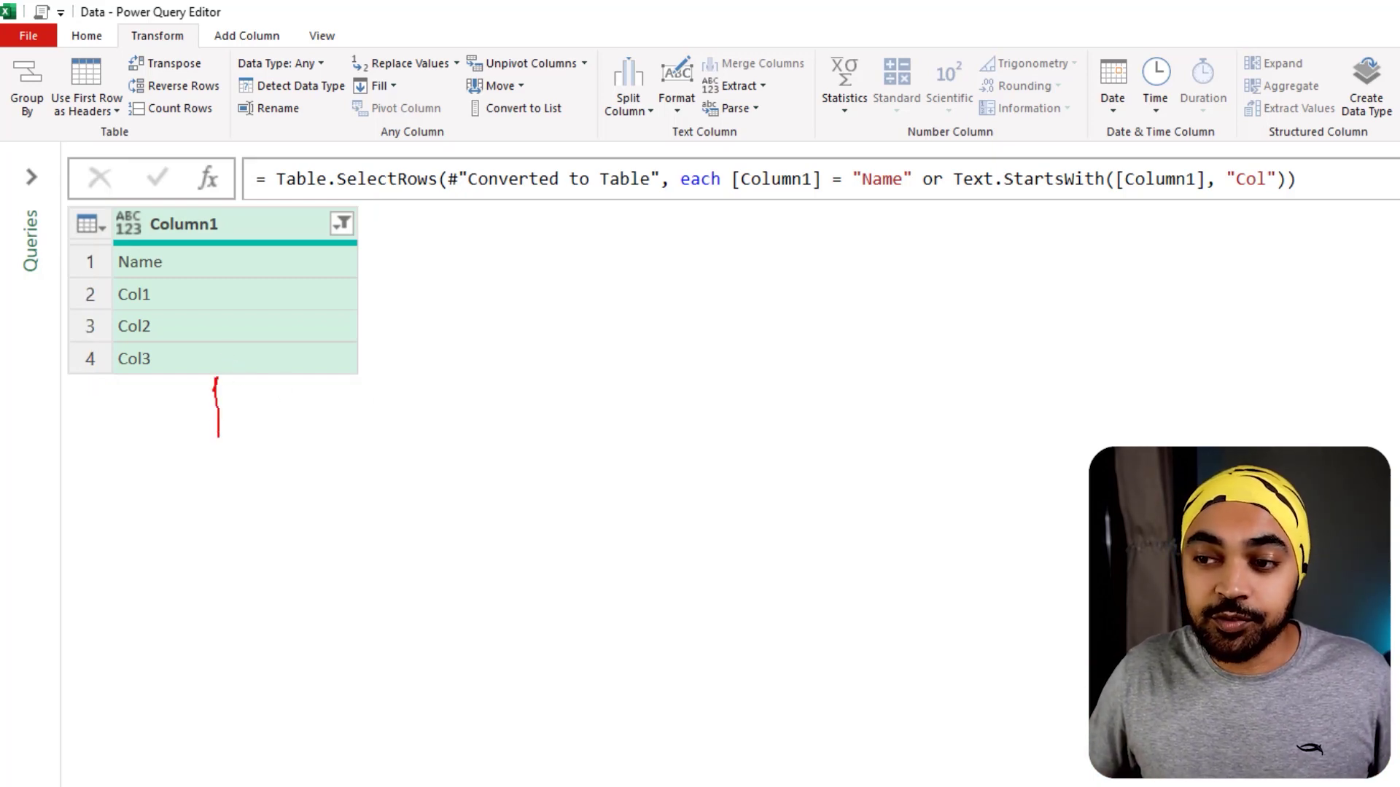
key("Escape")
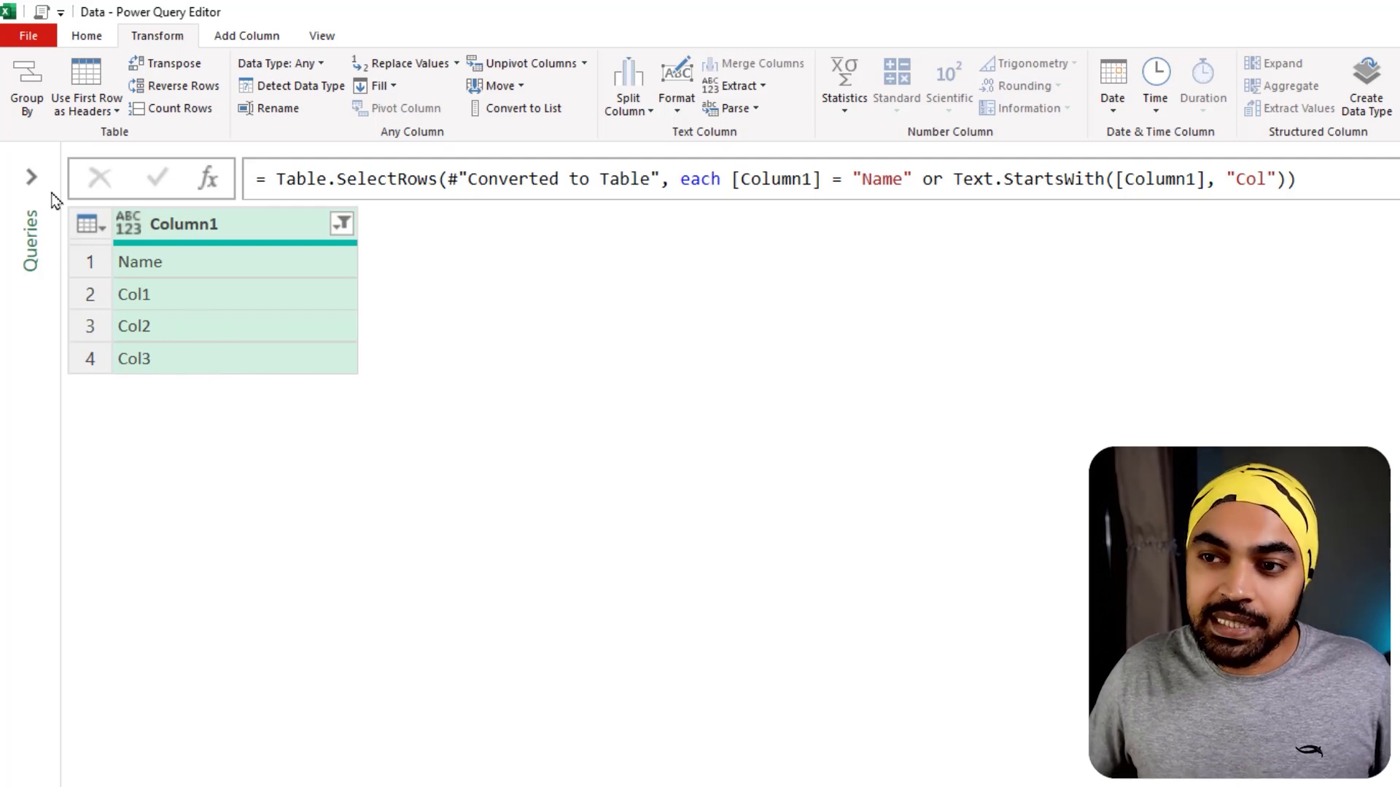
Expand the query list to compare the object types of the Data and AList queries, and collapse it again.
left_click(31, 176)
mouse_move(273, 206)
left_mouse_down()
mouse_move(248, 247)
mouse_move(271, 204)
left_mouse_up()
mouse_move(47, 188)
left_mouse_down()
mouse_move(31, 228)
mouse_move(57, 217)
mouse_move(49, 184)
left_mouse_up()
mouse_move(47, 274)
left_mouse_down()
mouse_move(47, 306)
mouse_move(58, 275)
left_mouse_up()
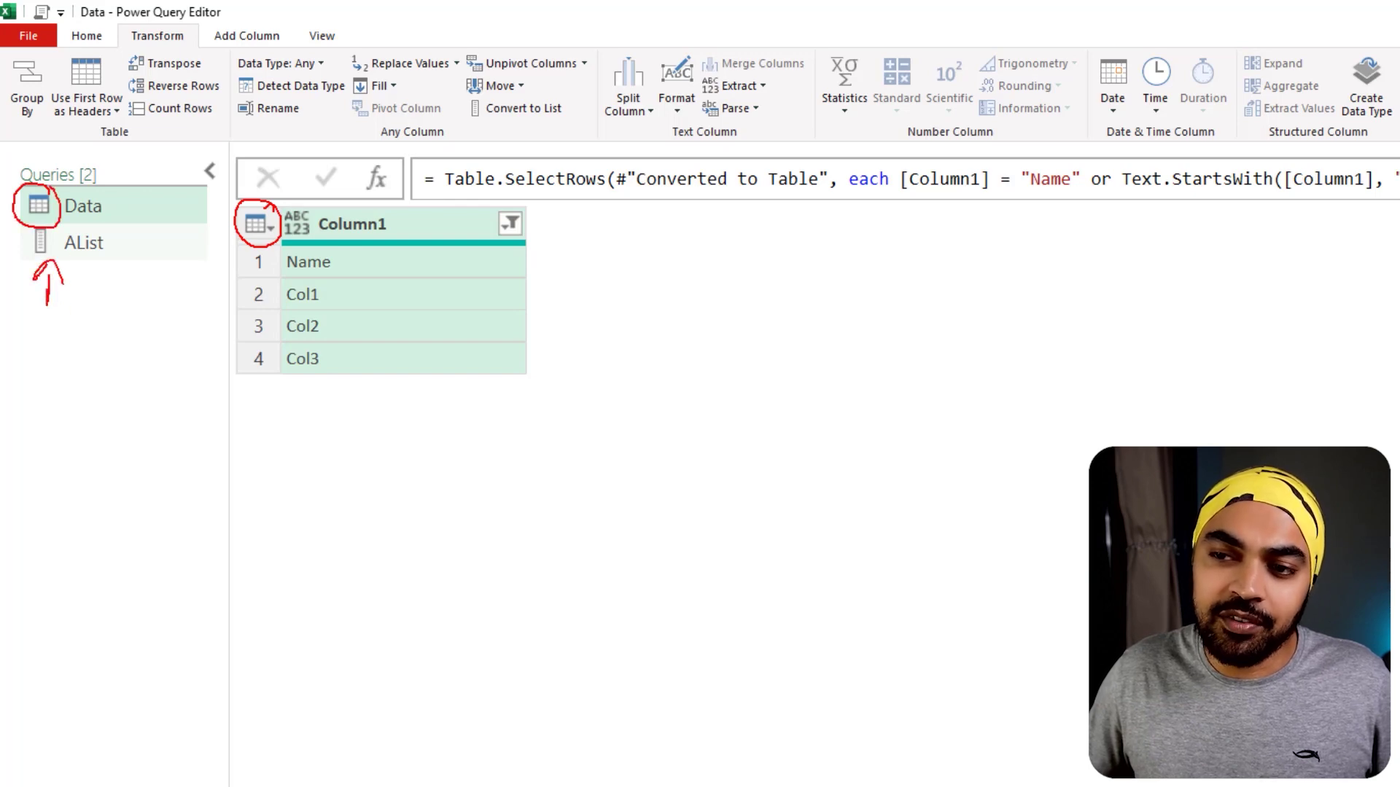
mouse_move(57, 223)
left_mouse_down()
mouse_move(18, 249)
mouse_move(58, 229)
left_mouse_up()
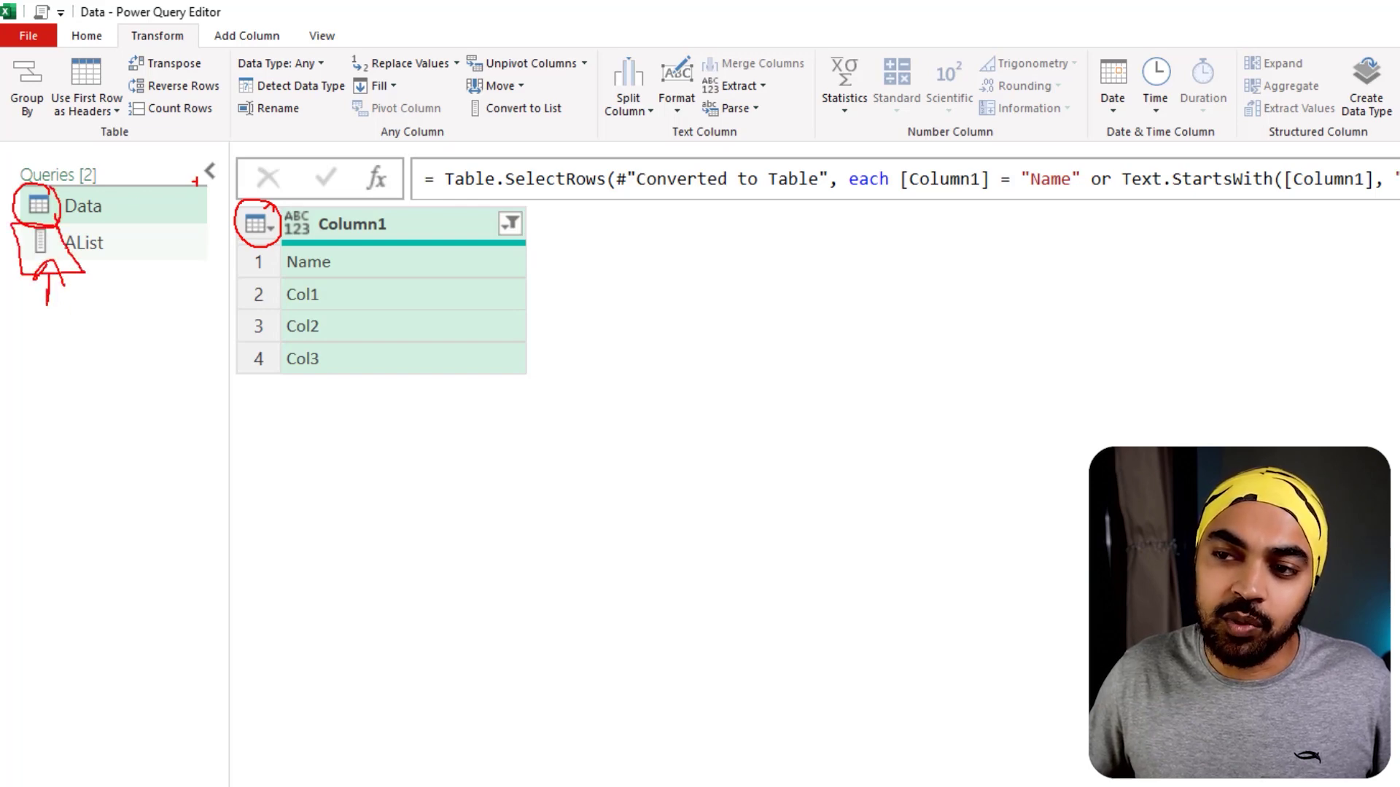
key("Escape")
left_click(210, 171)
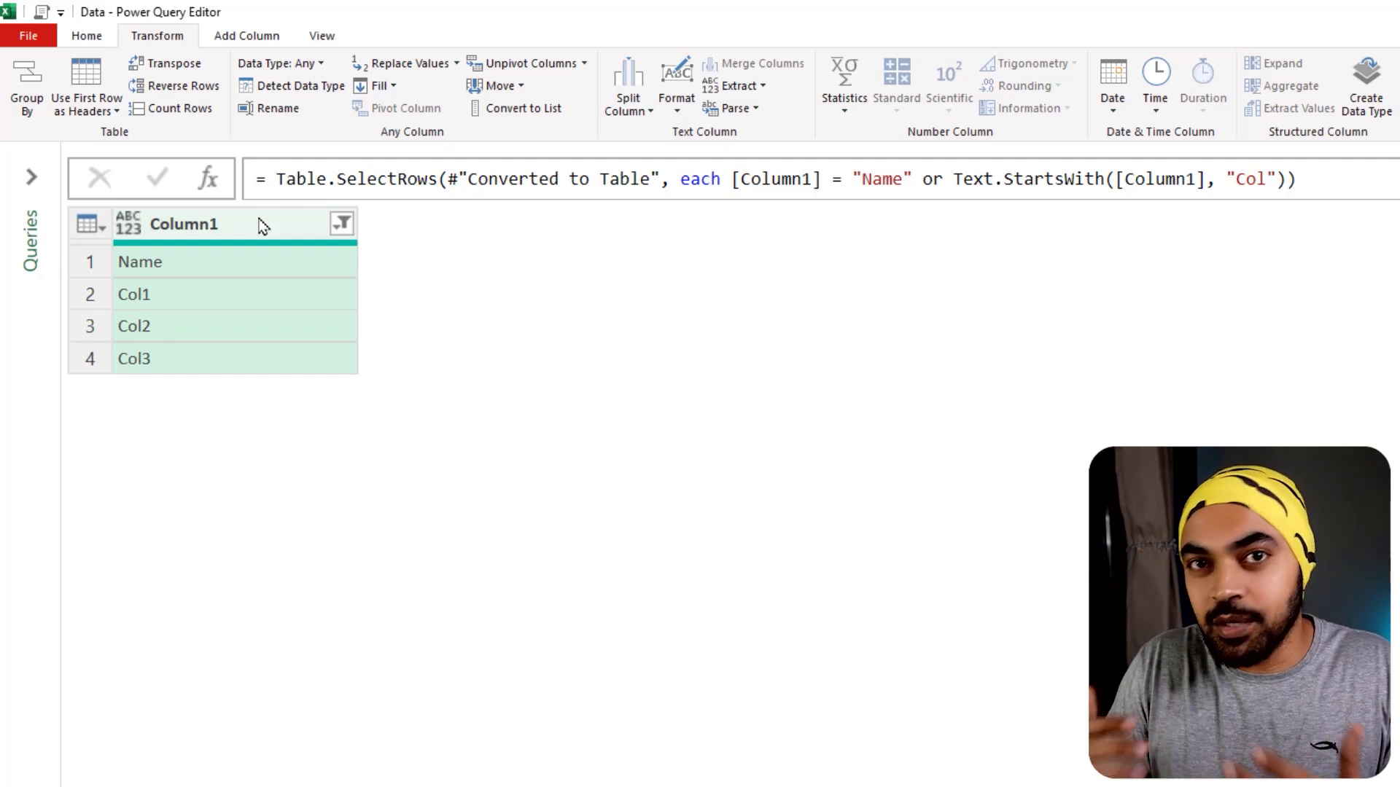
Drill down into Column1 of the filtered table to turn it into a list.
right_click(175, 222)
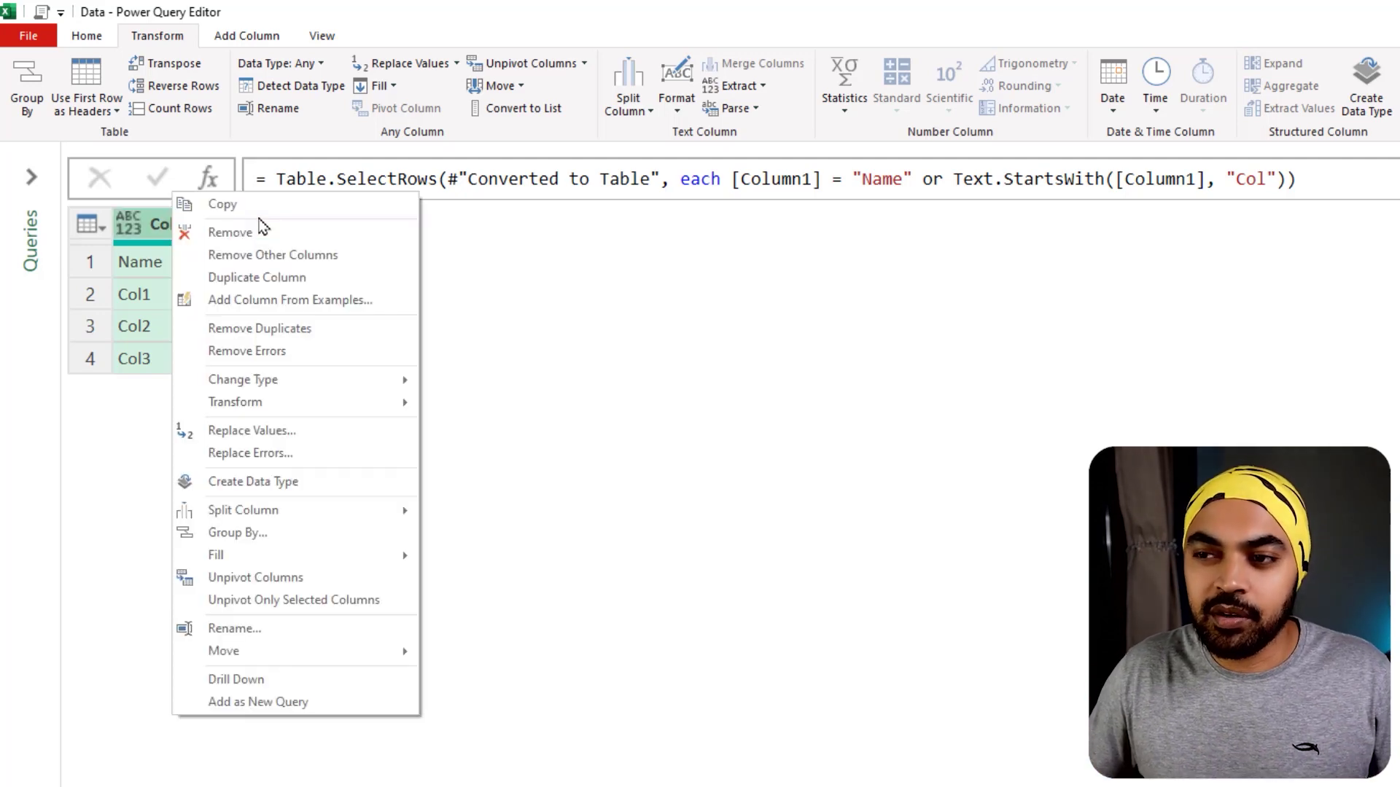
left_click(264, 679)
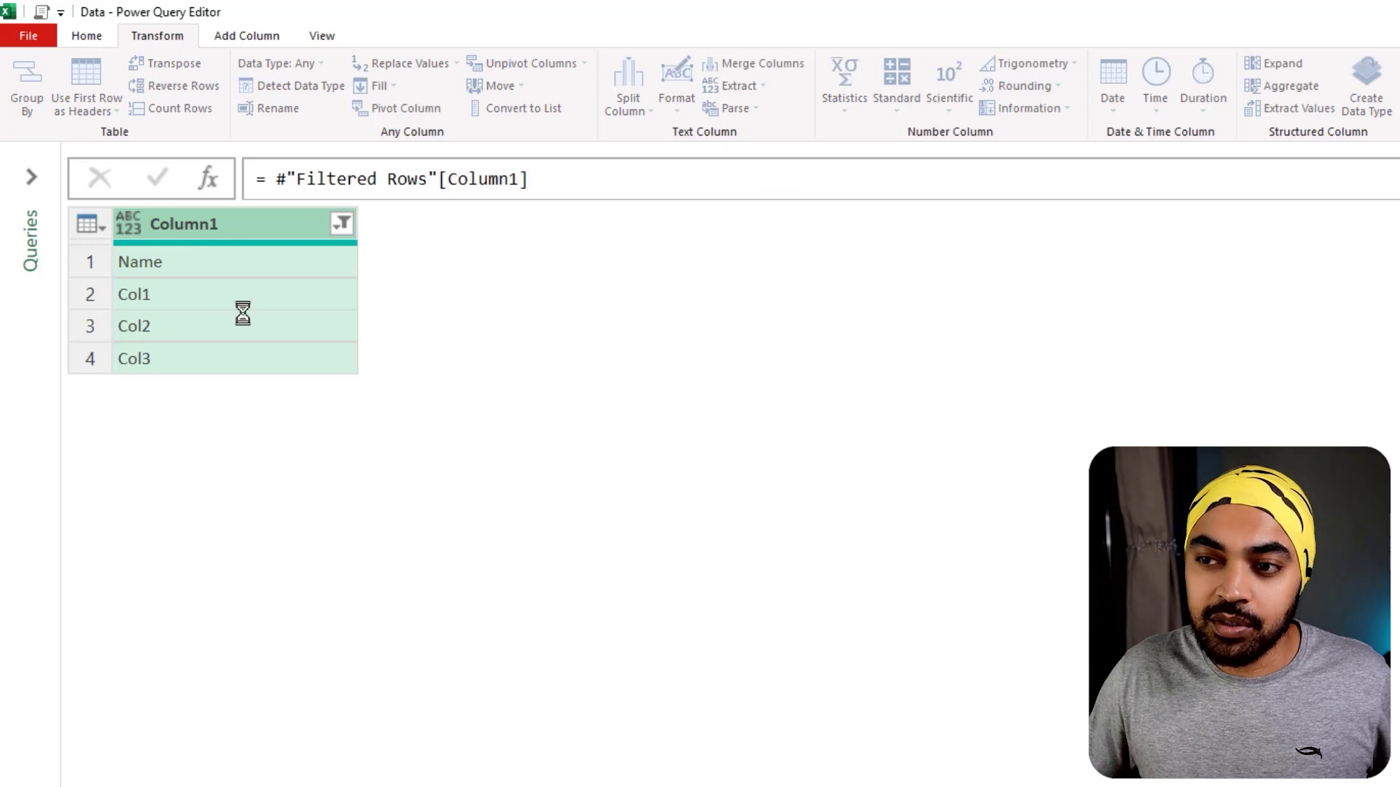
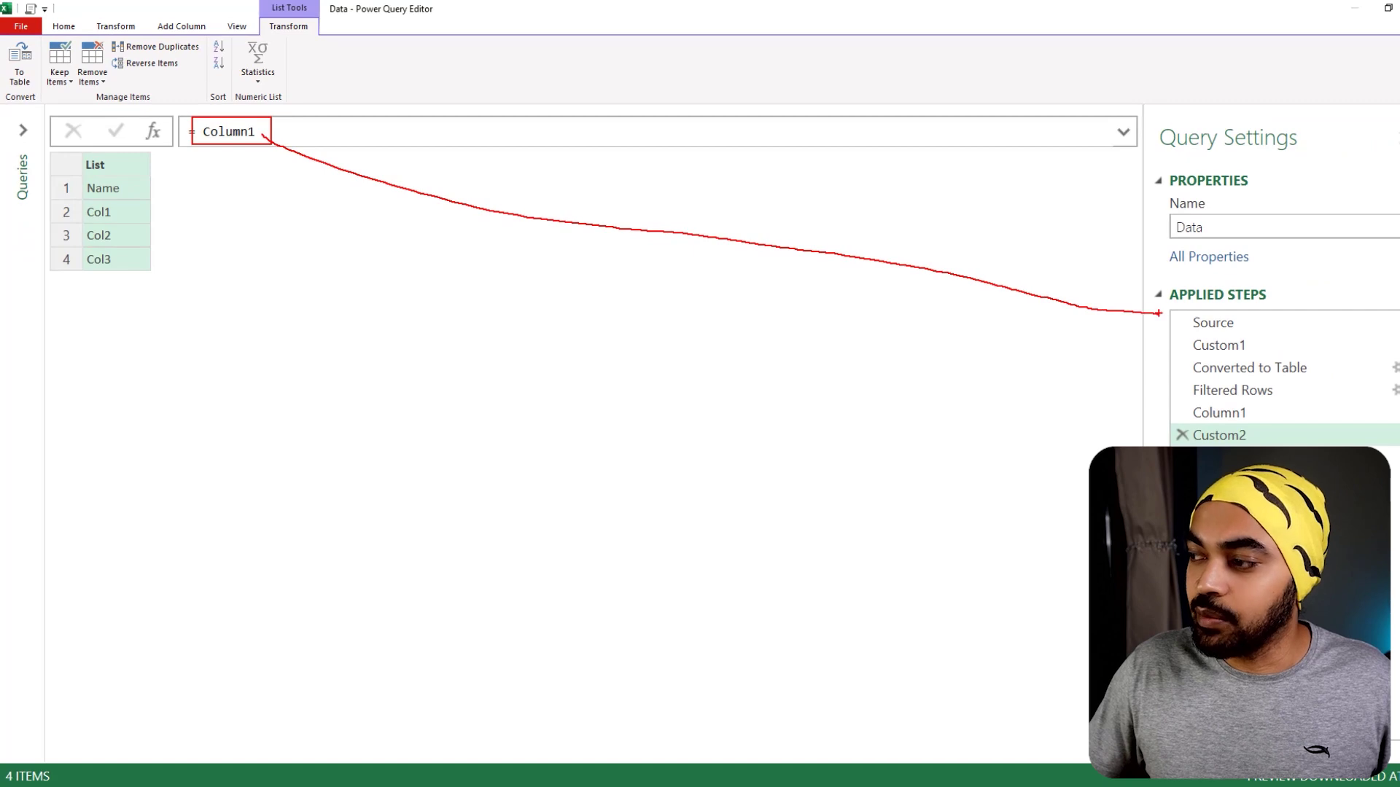
key("Escape")
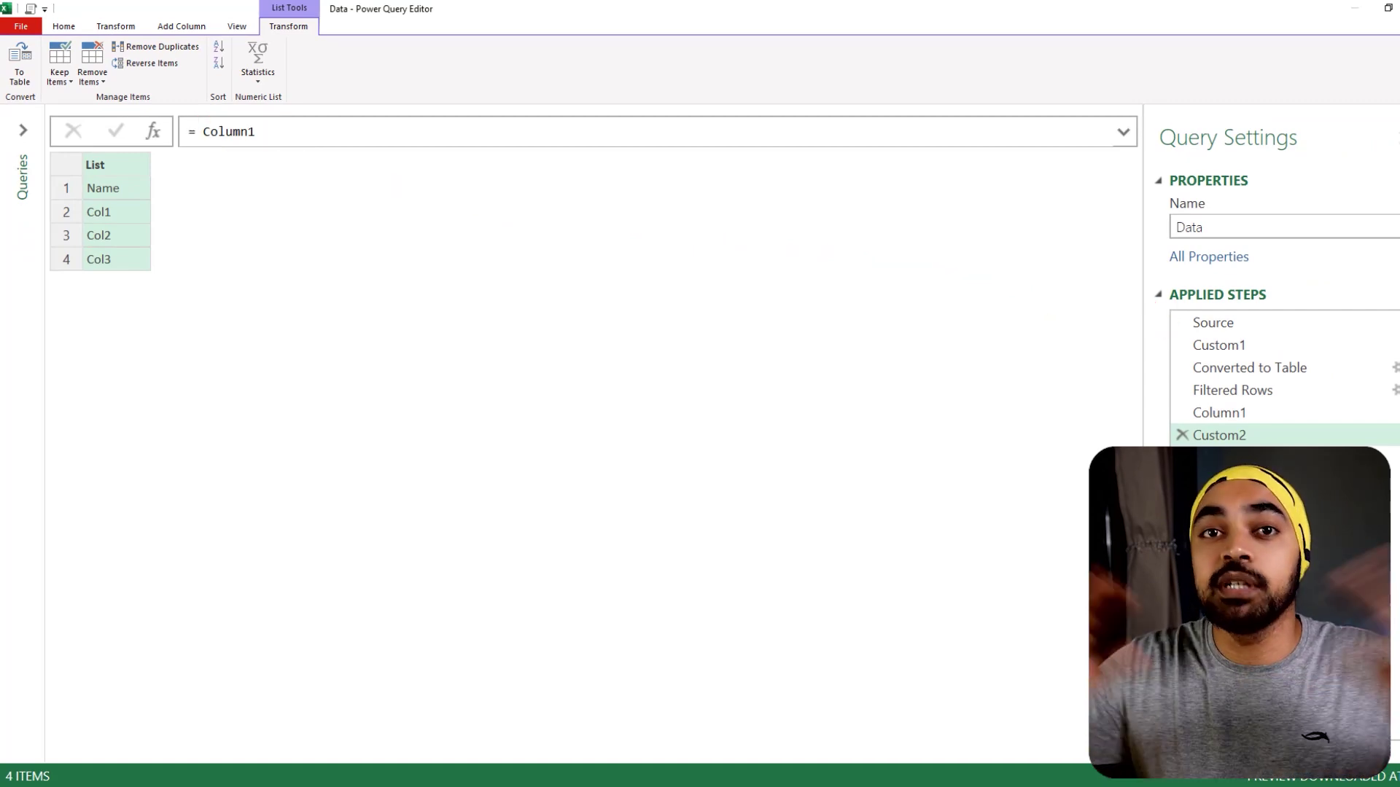
Set the formula of the custom step that follows Column1 to = Source to return to the original table.
double_click(247, 132)
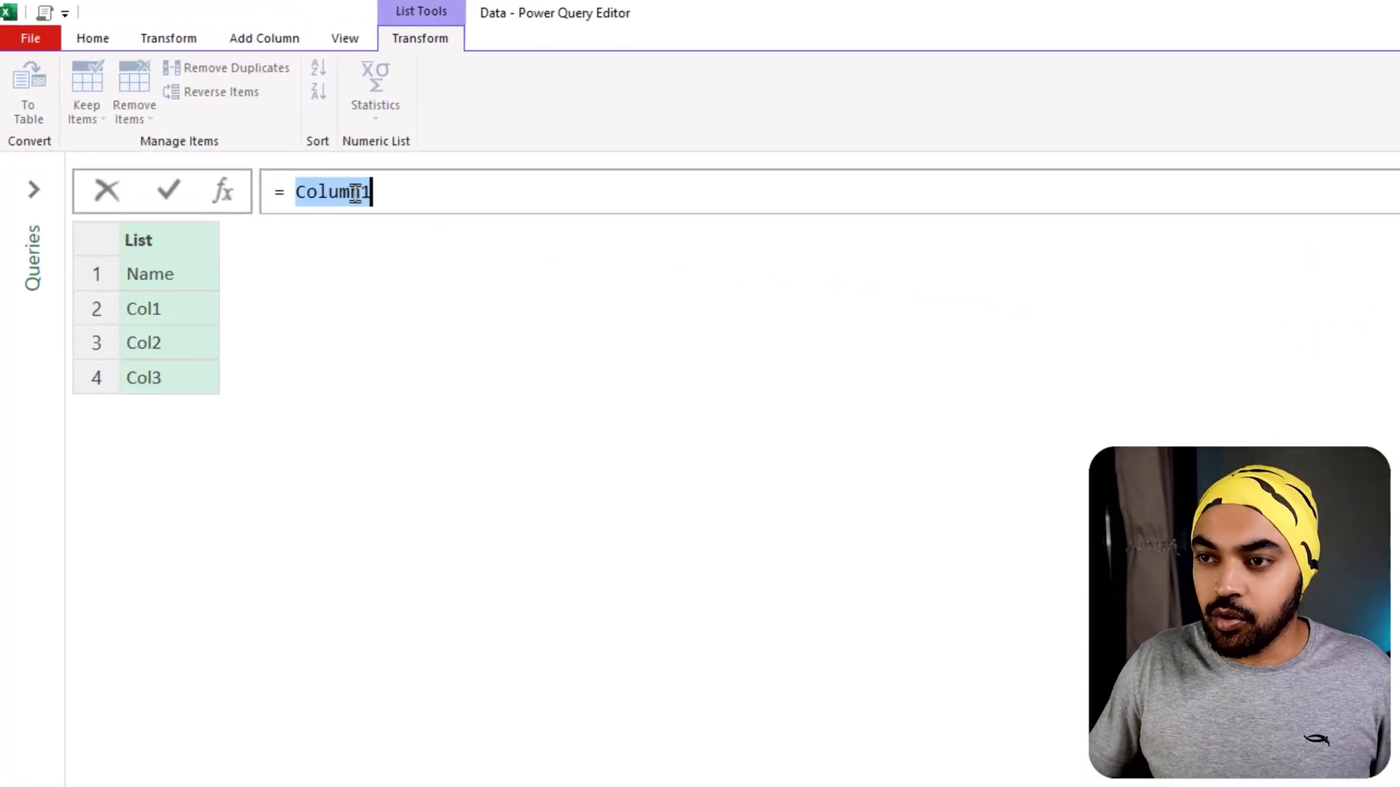
type("Source")
key("Return")
key("Return")
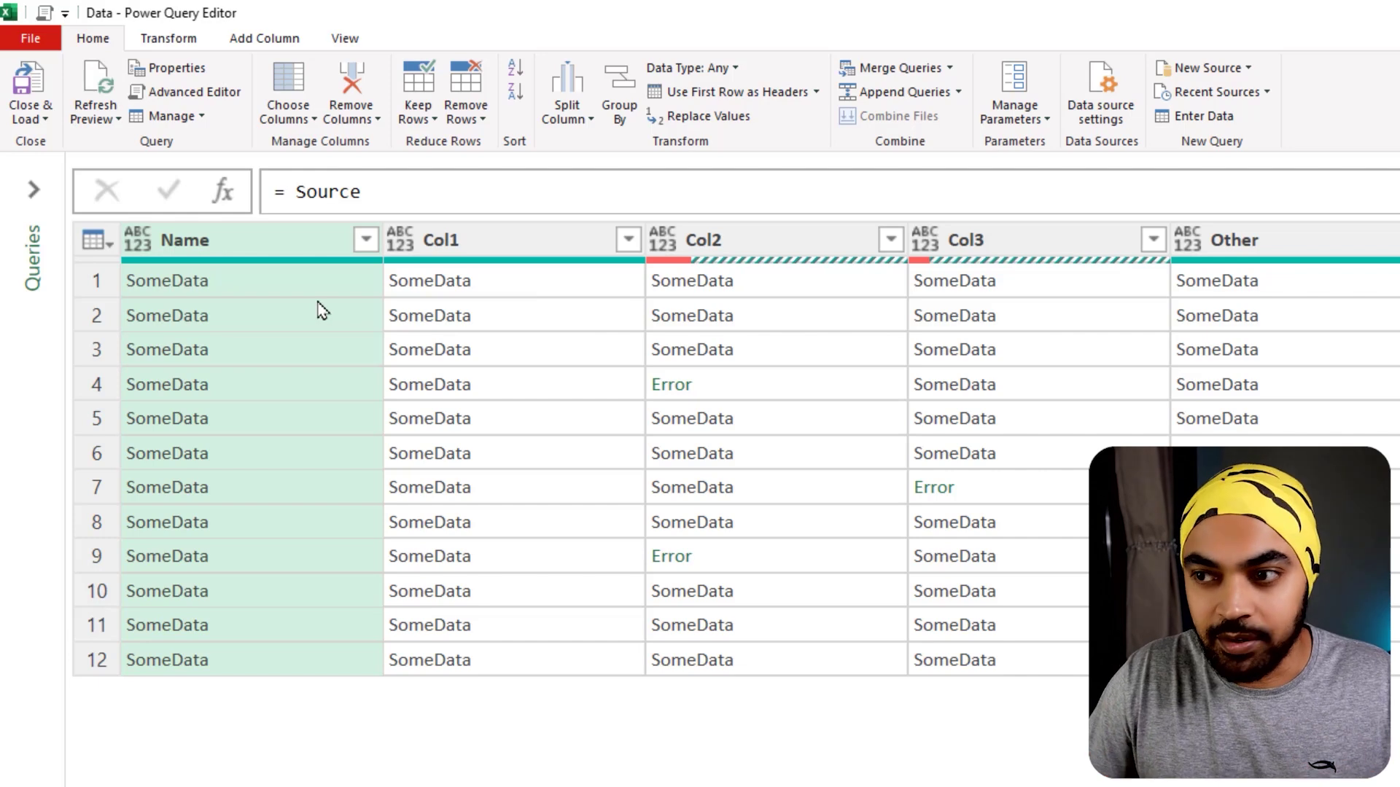
Select the columns Name, Col1, Col2 and Col3 and remove all other columns.
left_click(287, 243)
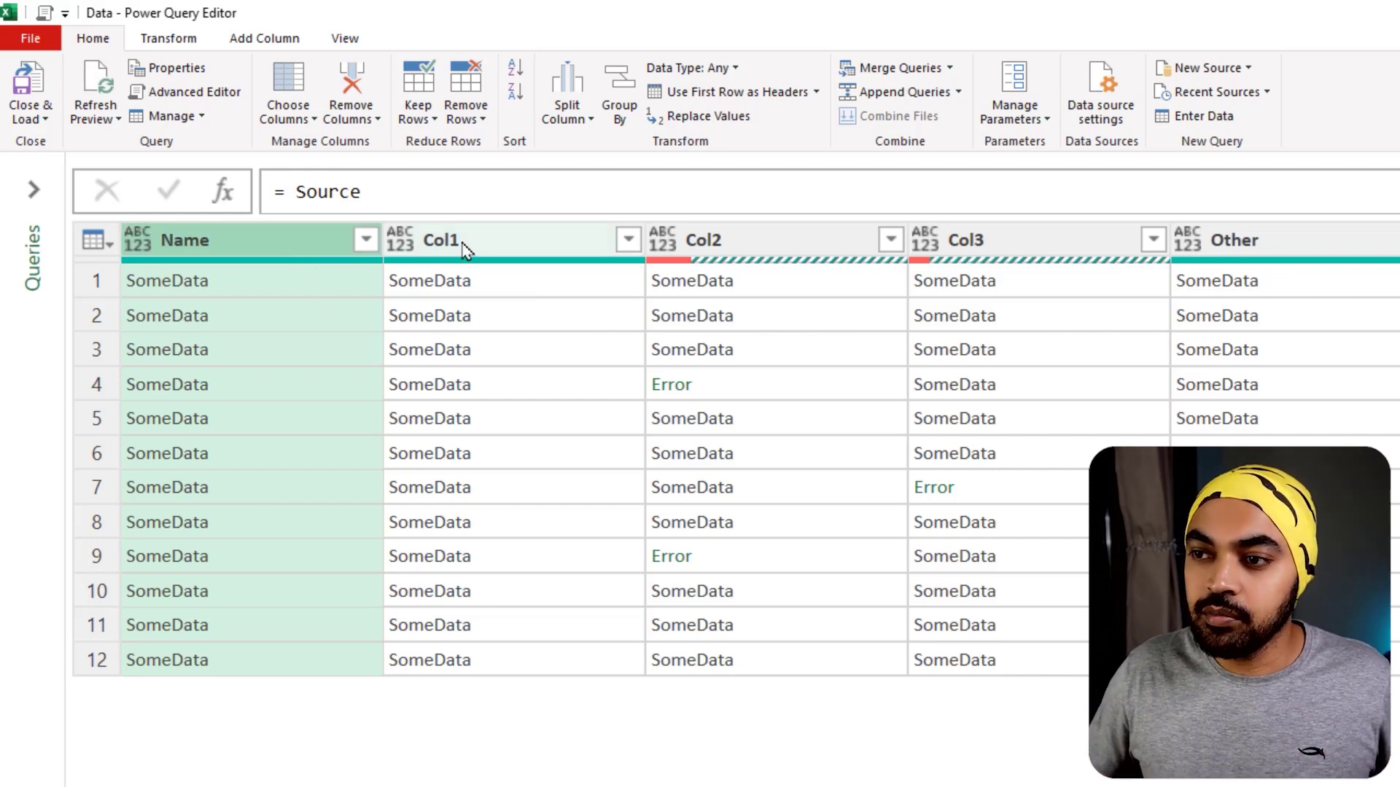
left_click(465, 248, "shift")
left_click(738, 249, "shift")
left_click(1003, 248, "shift")
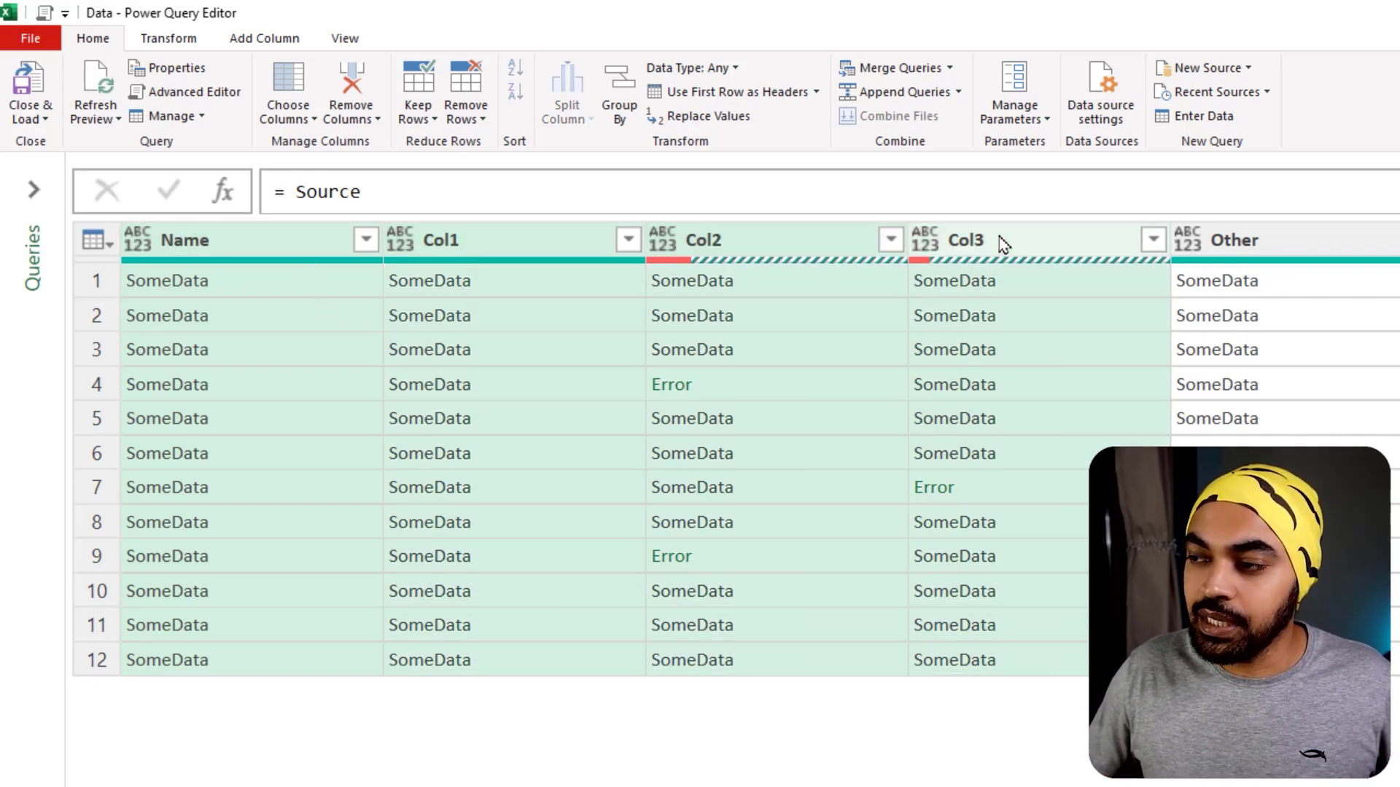
right_click(1003, 243)
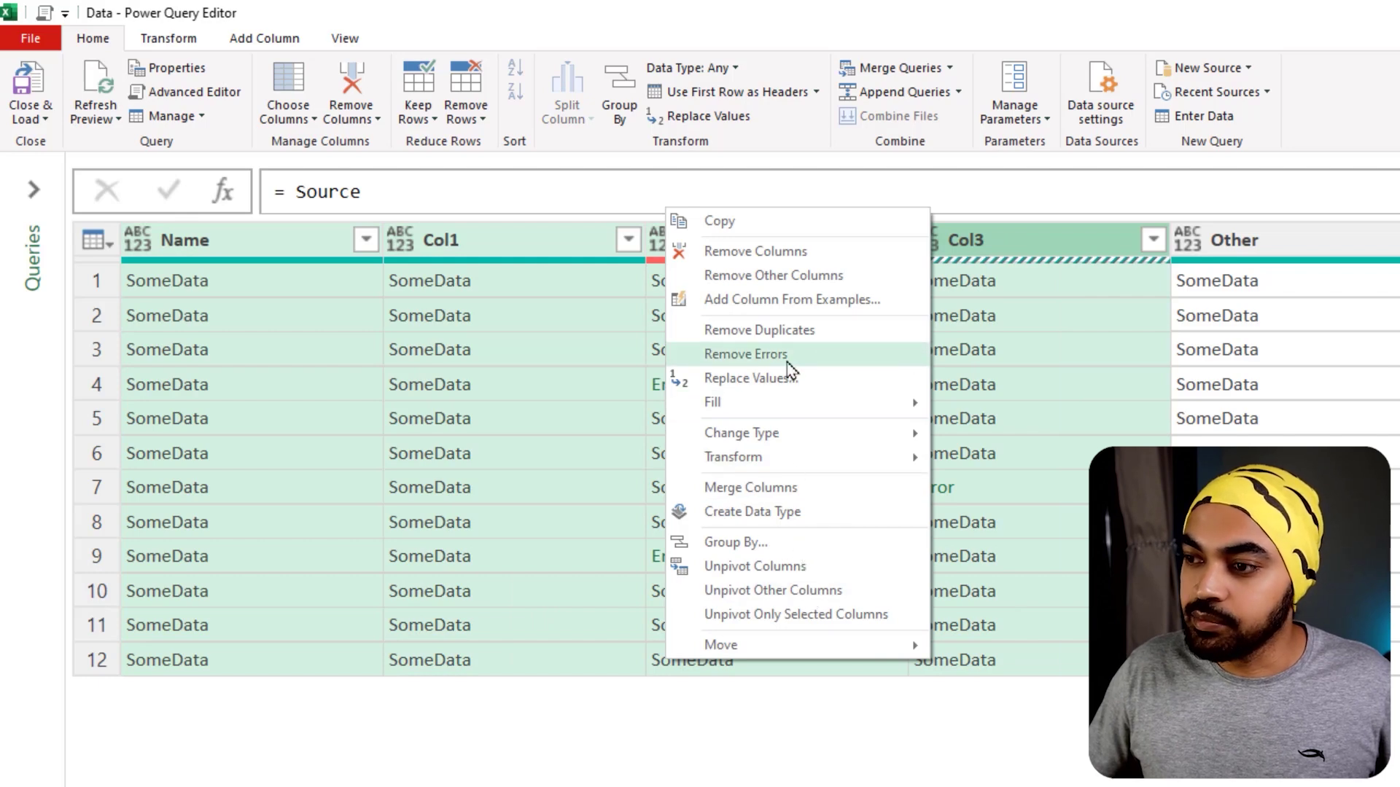
left_click(772, 275)
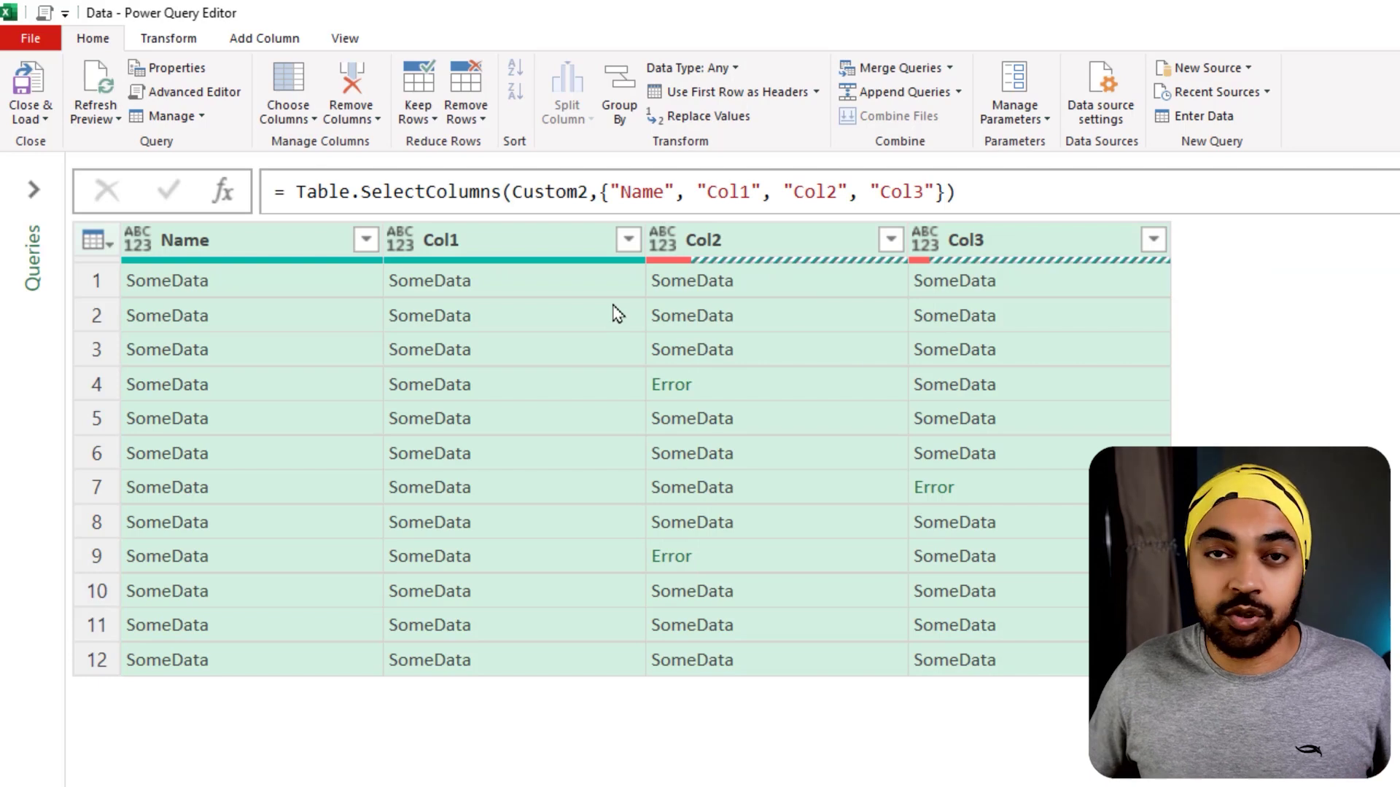
left_click_drag(640, 203, 633, 208)
left_click_drag(810, 204, 802, 212)
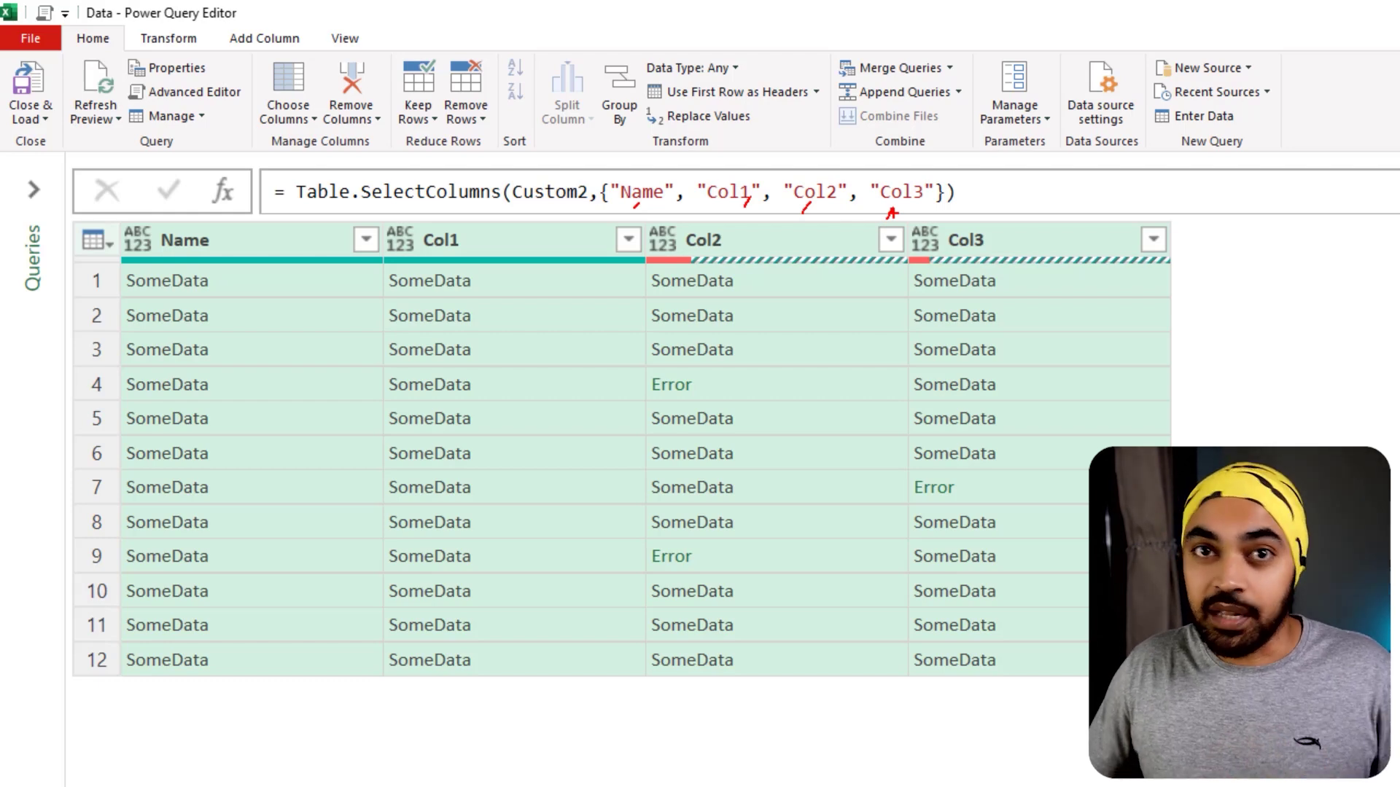
mouse_move(801, 166)
left_mouse_down()
mouse_move(616, 164)
mouse_move(695, 221)
mouse_move(961, 186)
mouse_move(777, 157)
mouse_move(802, 202)
mouse_move(918, 284)
mouse_move(1399, 538)
mouse_move(1399, 589)
left_mouse_up()
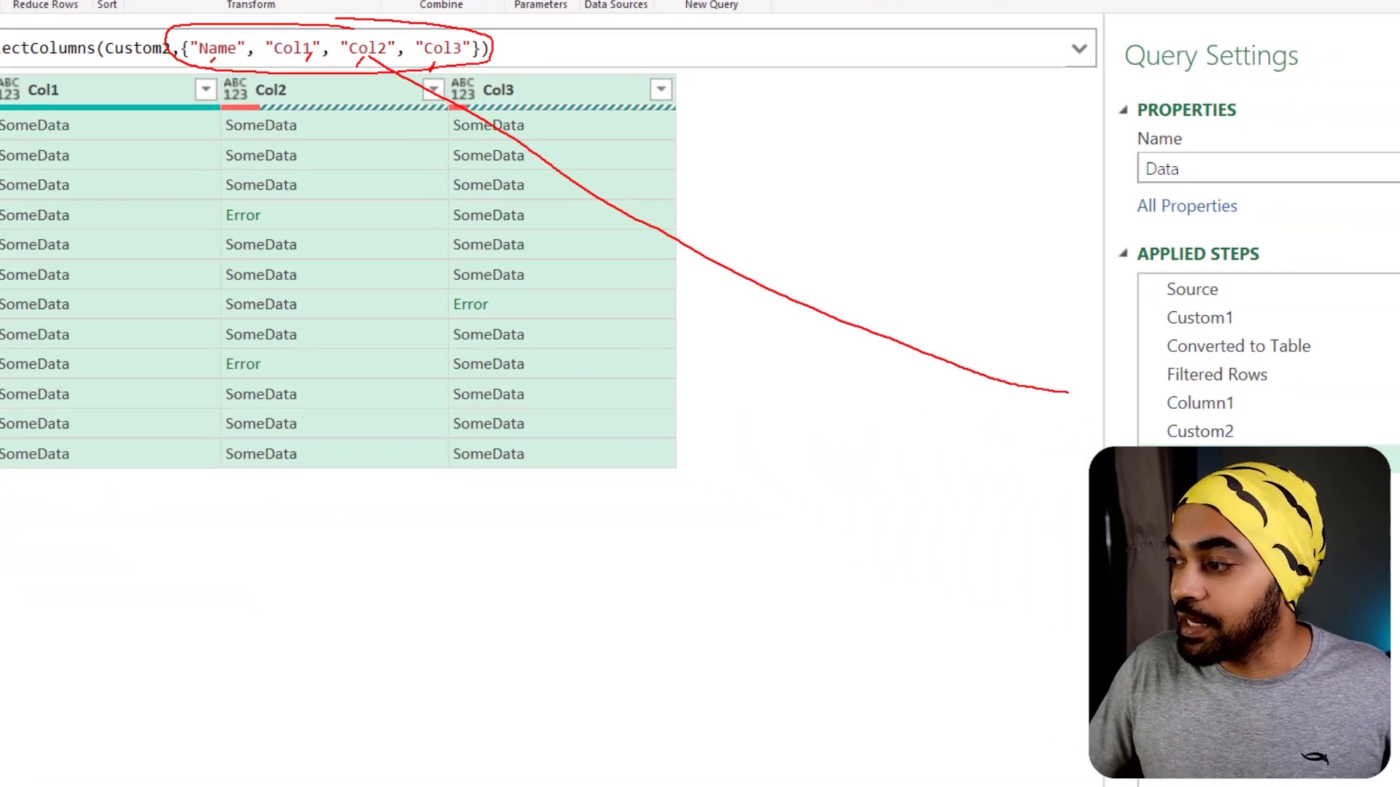
left_click_drag(1068, 392, 1139, 400)
key("Escape")
Rename the applied step Column1 to ColList.
left_click(1206, 412)
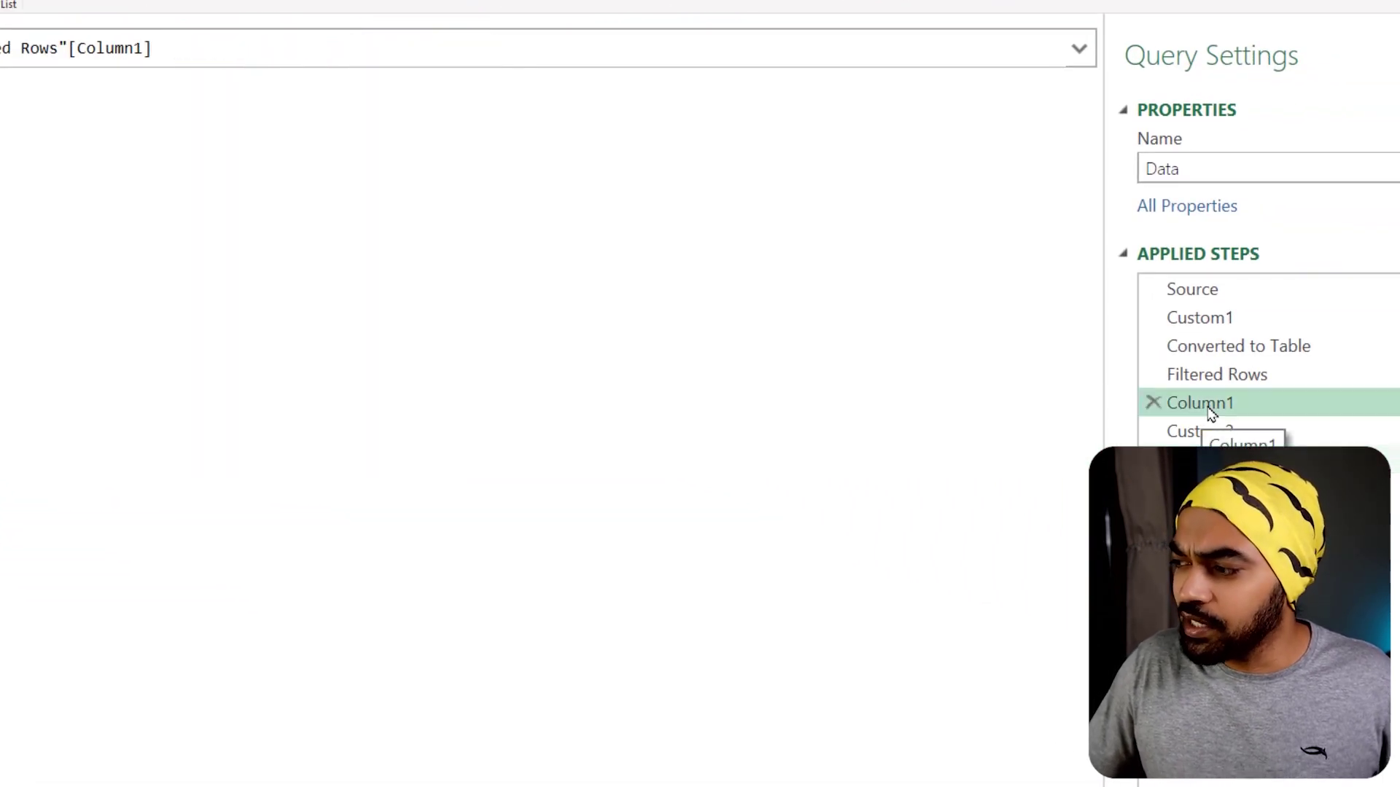
key("F2")
type("ColLost")
key("Return")
key("F2")
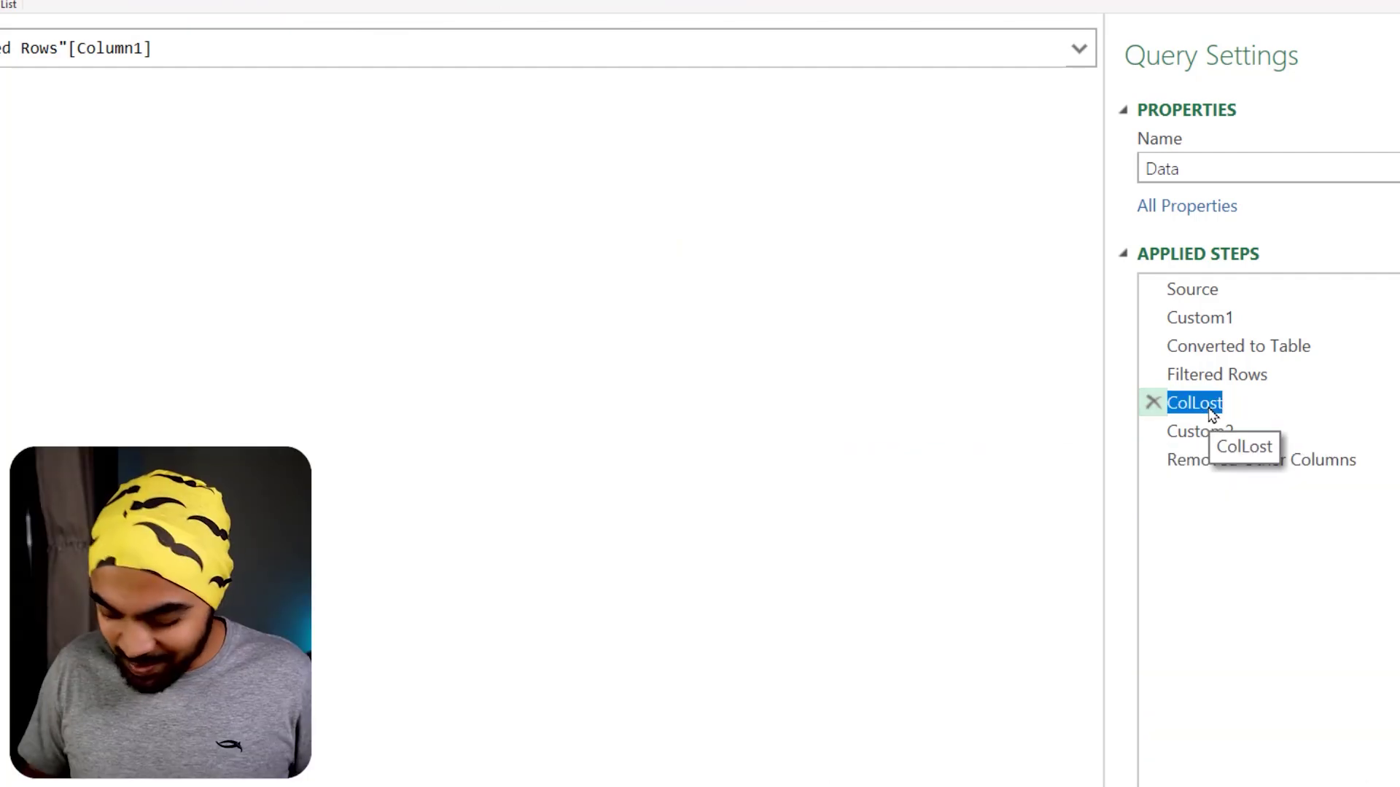
type("ColList")
key("Return")
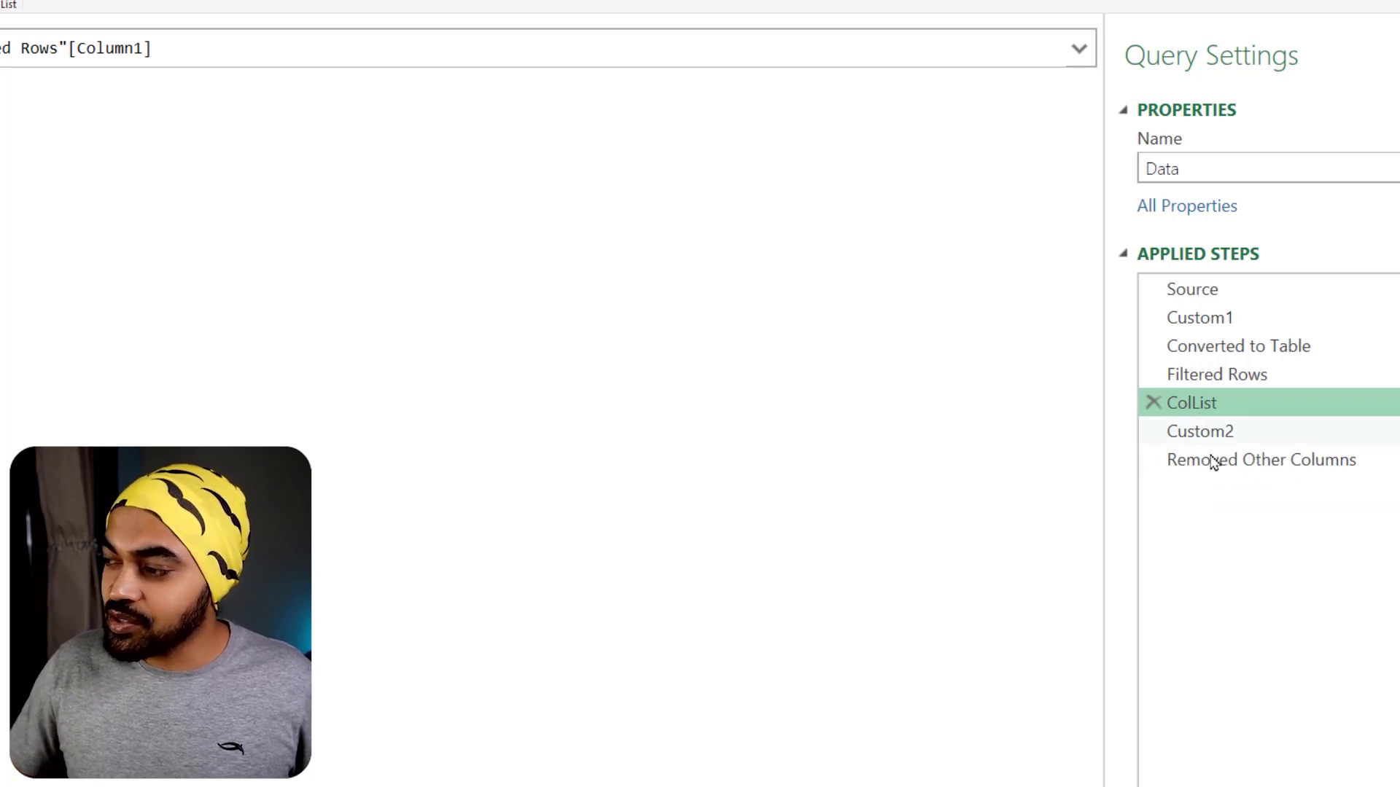
In the Removed Other Columns step, replace the hardcoded column list so the formula reads = Table.SelectColumns(Custom2,ColList).
left_click(1177, 461)
left_click_drag(474, 33, 870, 41)
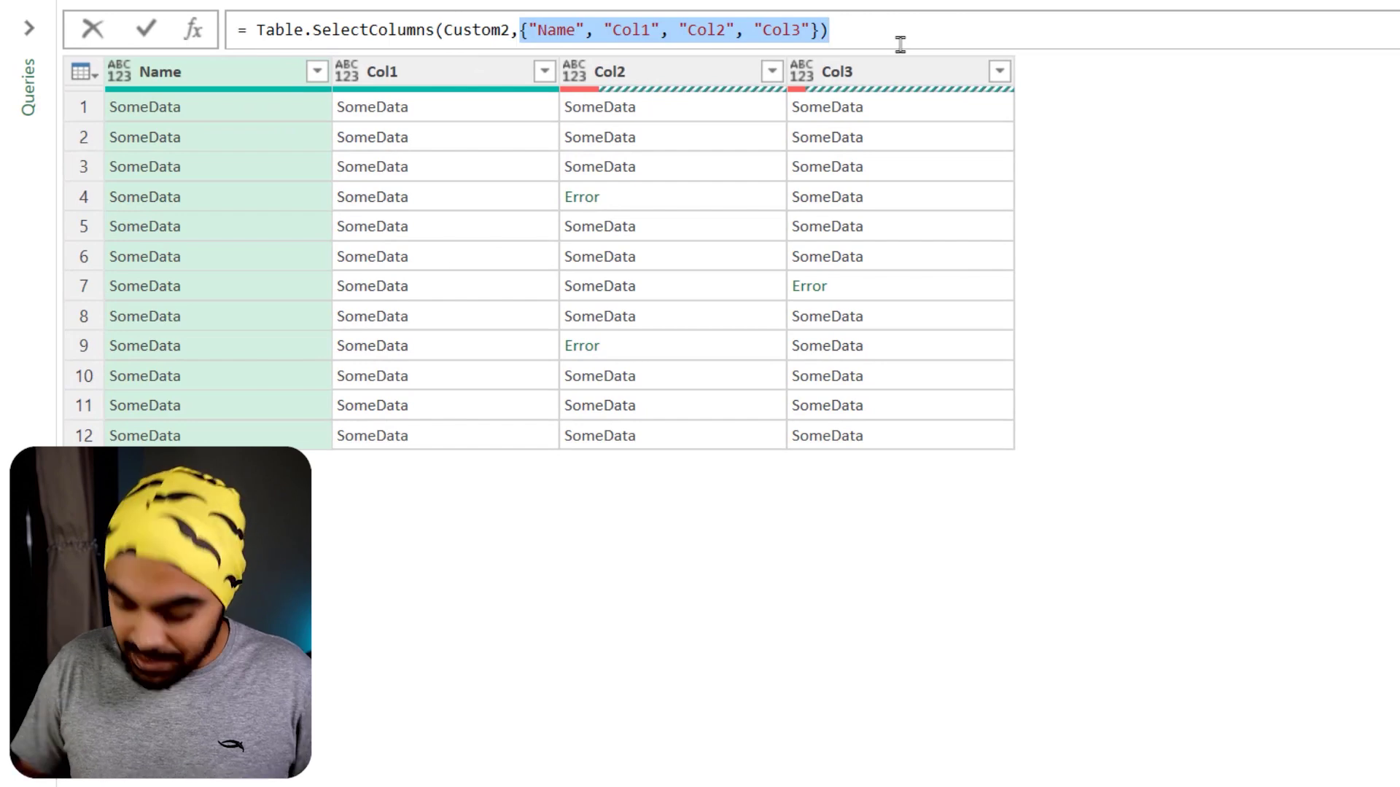
type("ColList")
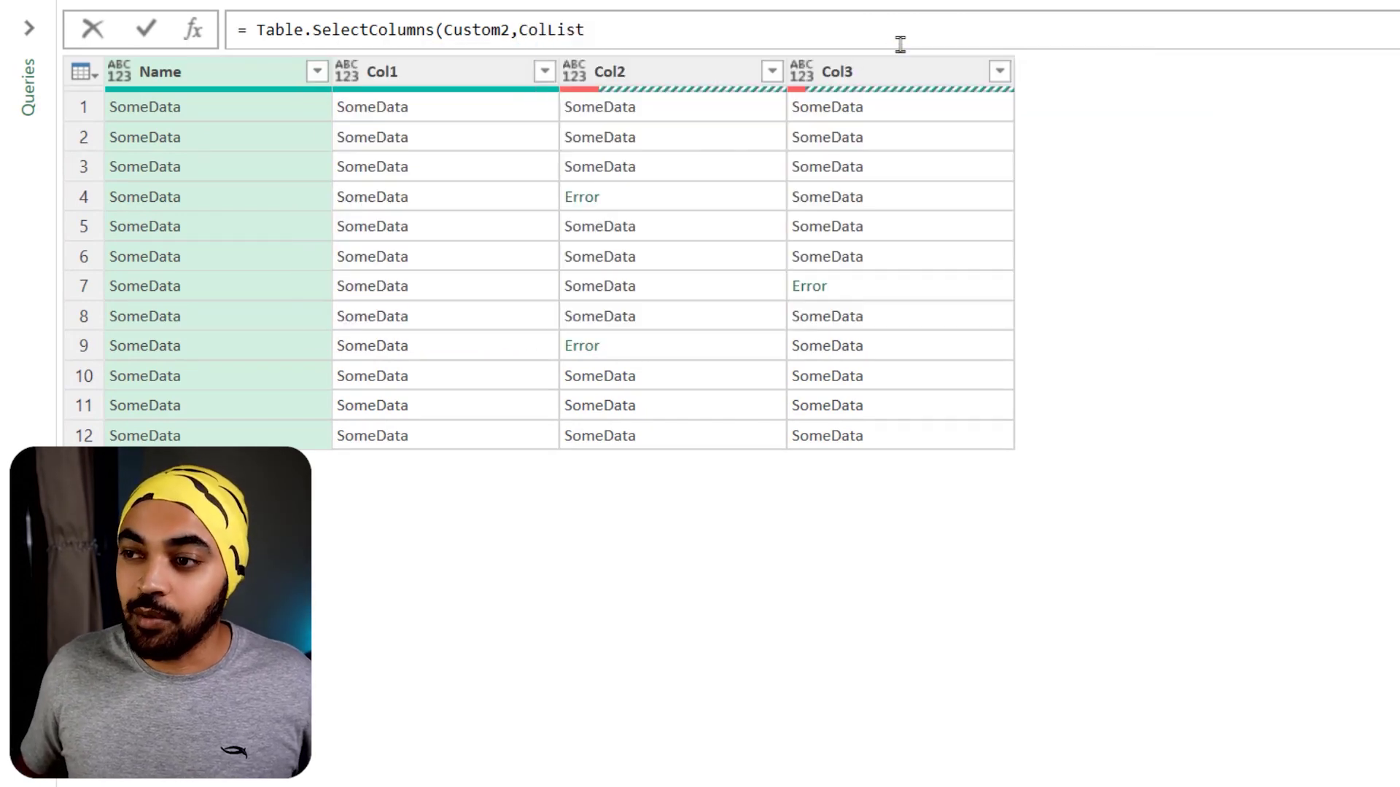
type(")")
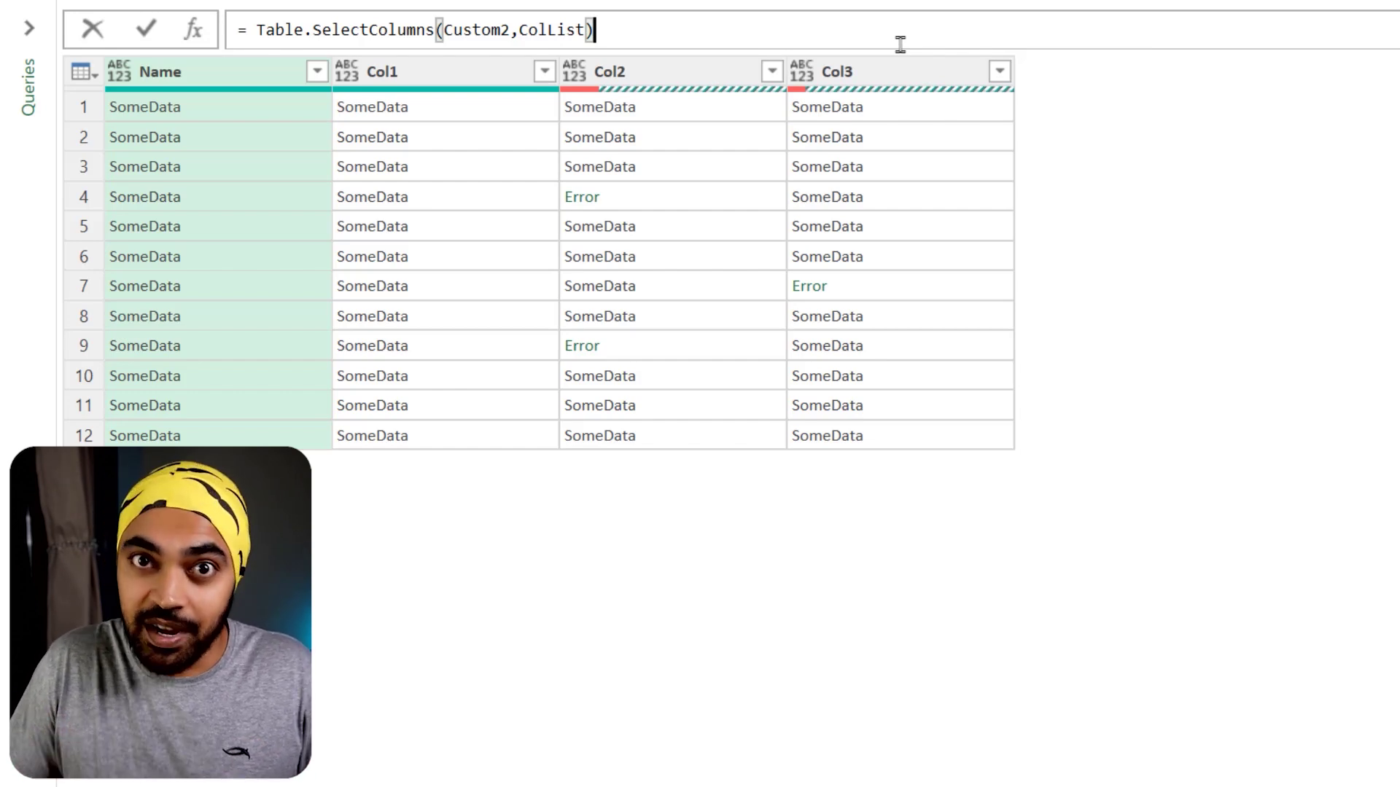
key("Return")
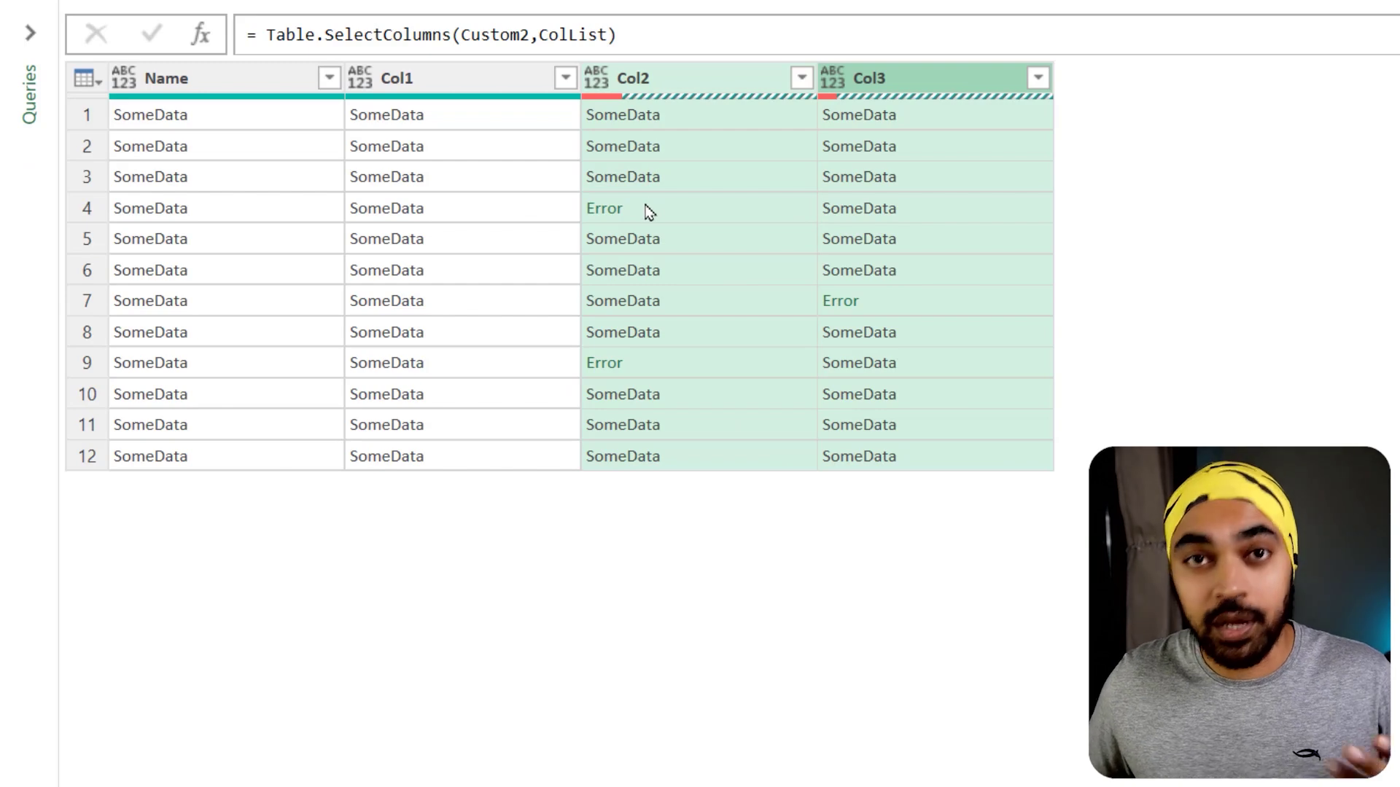
Inspect the details of the error in row 4 of Col2.
left_click(648, 212)
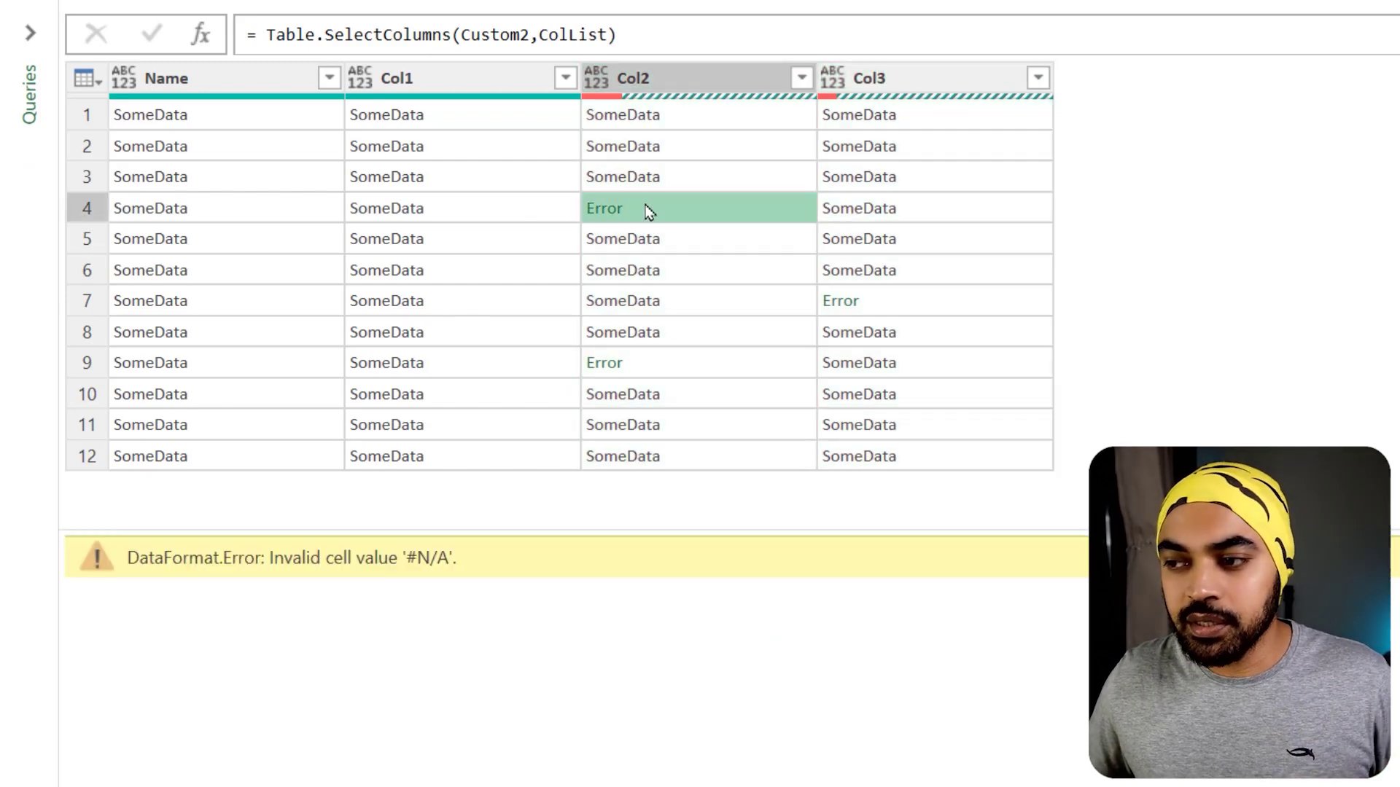
mouse_move(475, 541)
left_mouse_down()
mouse_move(393, 567)
mouse_move(459, 513)
left_mouse_up()
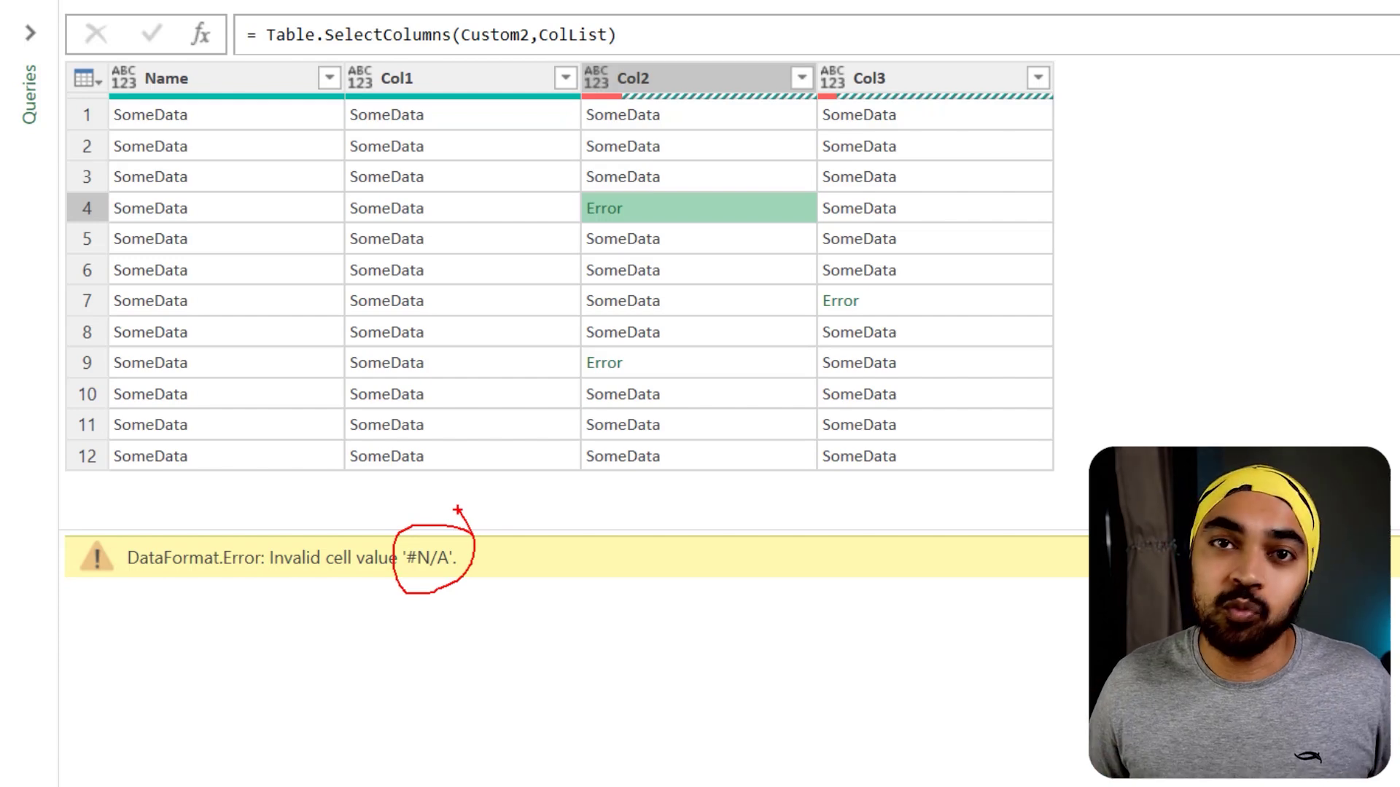
key("Escape")
left_click(457, 269)
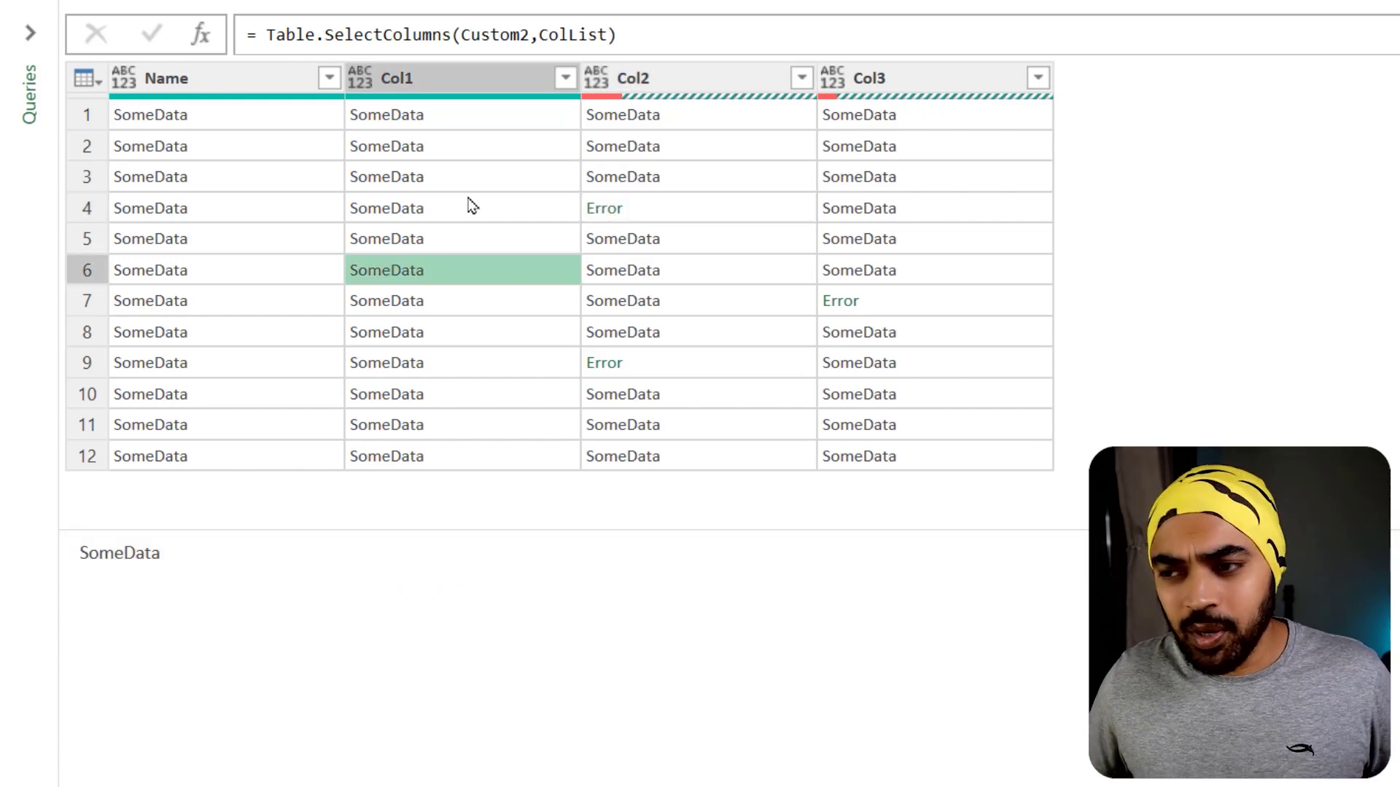
Replace the errors in the Col2 and Col3 columns with null.
left_click(655, 80)
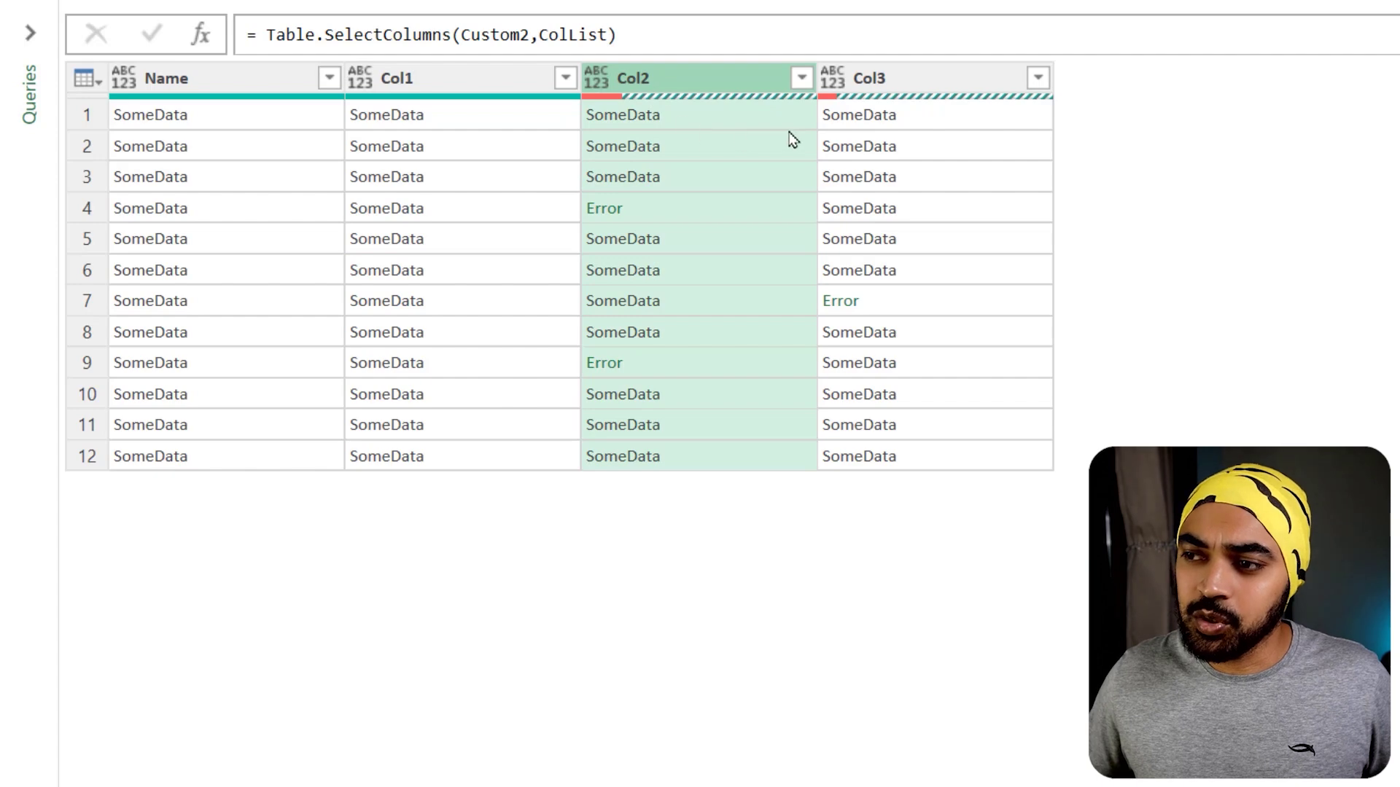
left_click(884, 80, "ctrl")
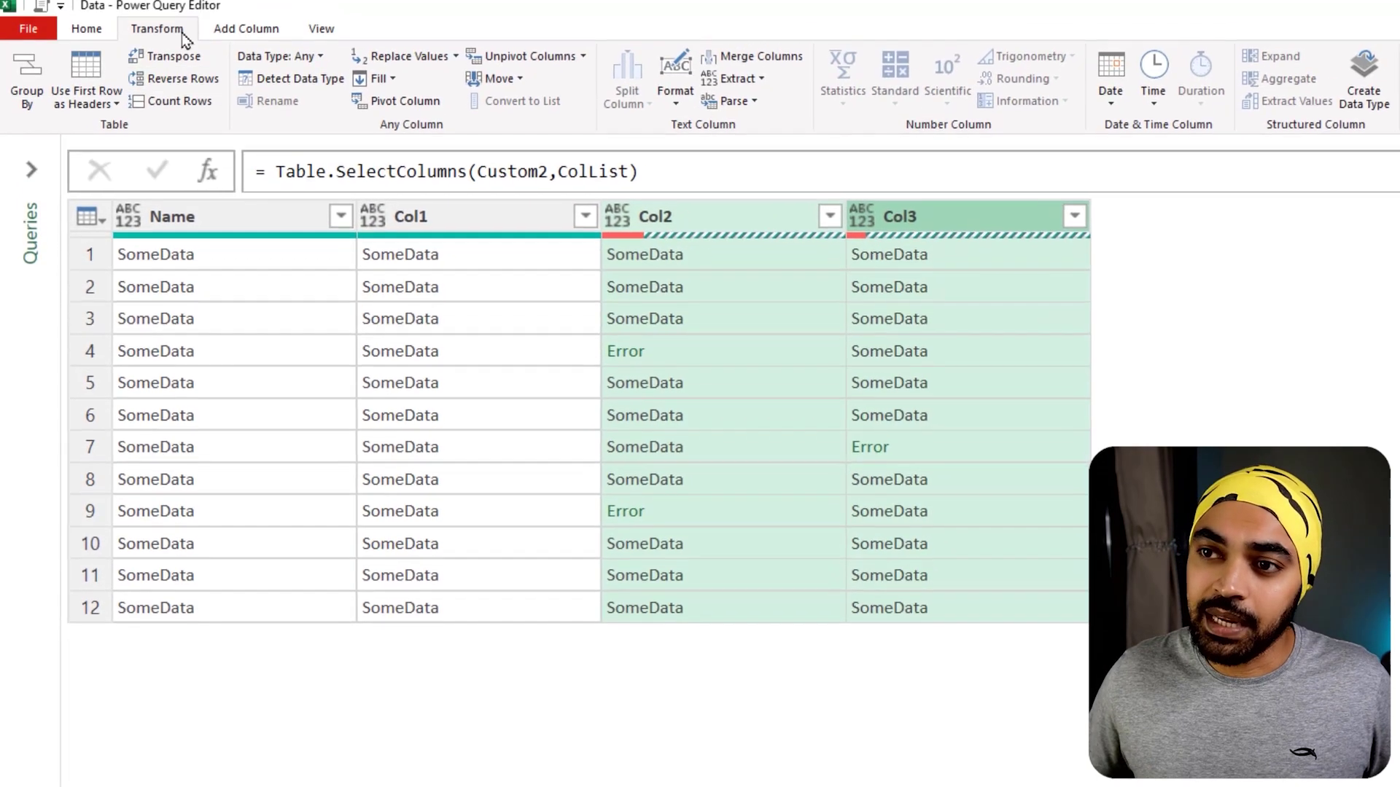
left_click(454, 52)
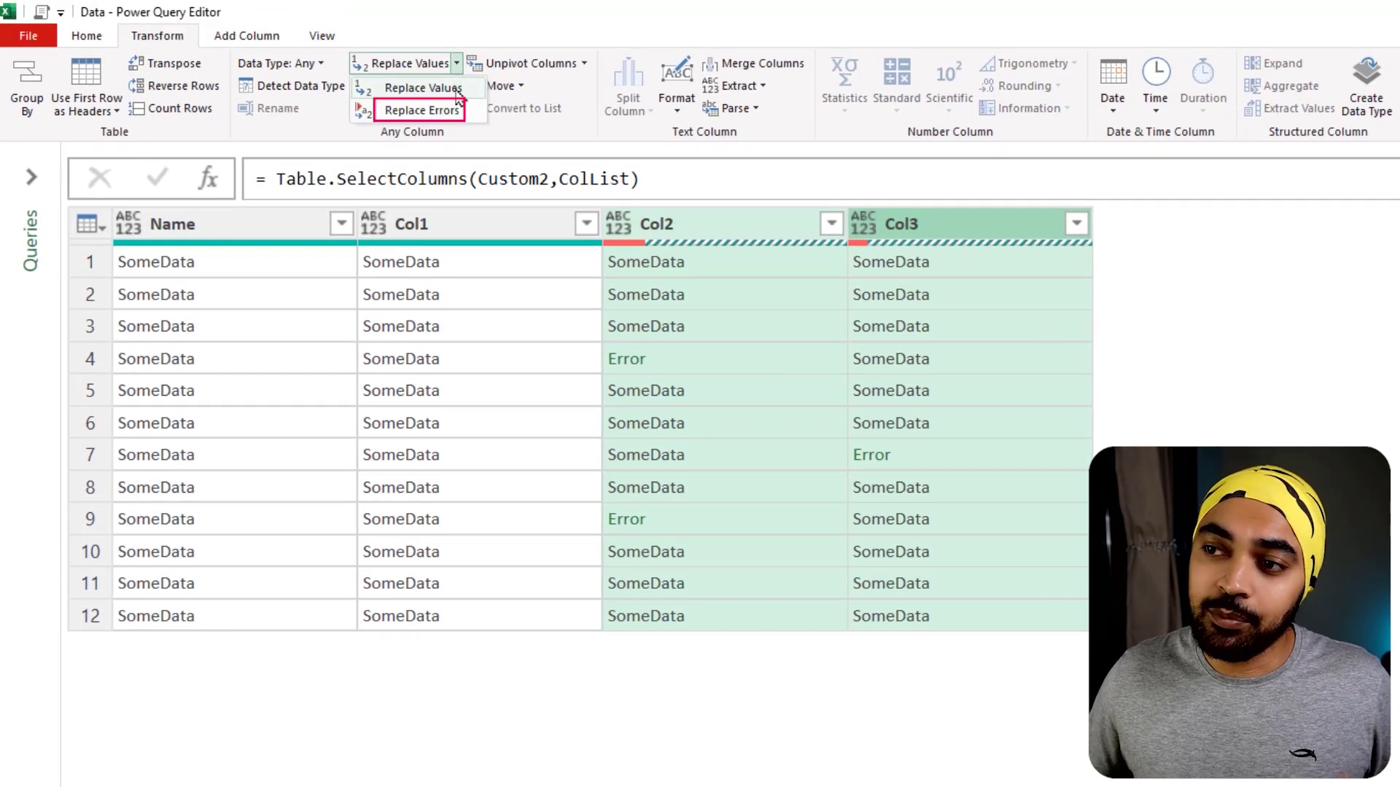
left_click(458, 110)
type("null")
key("Return")
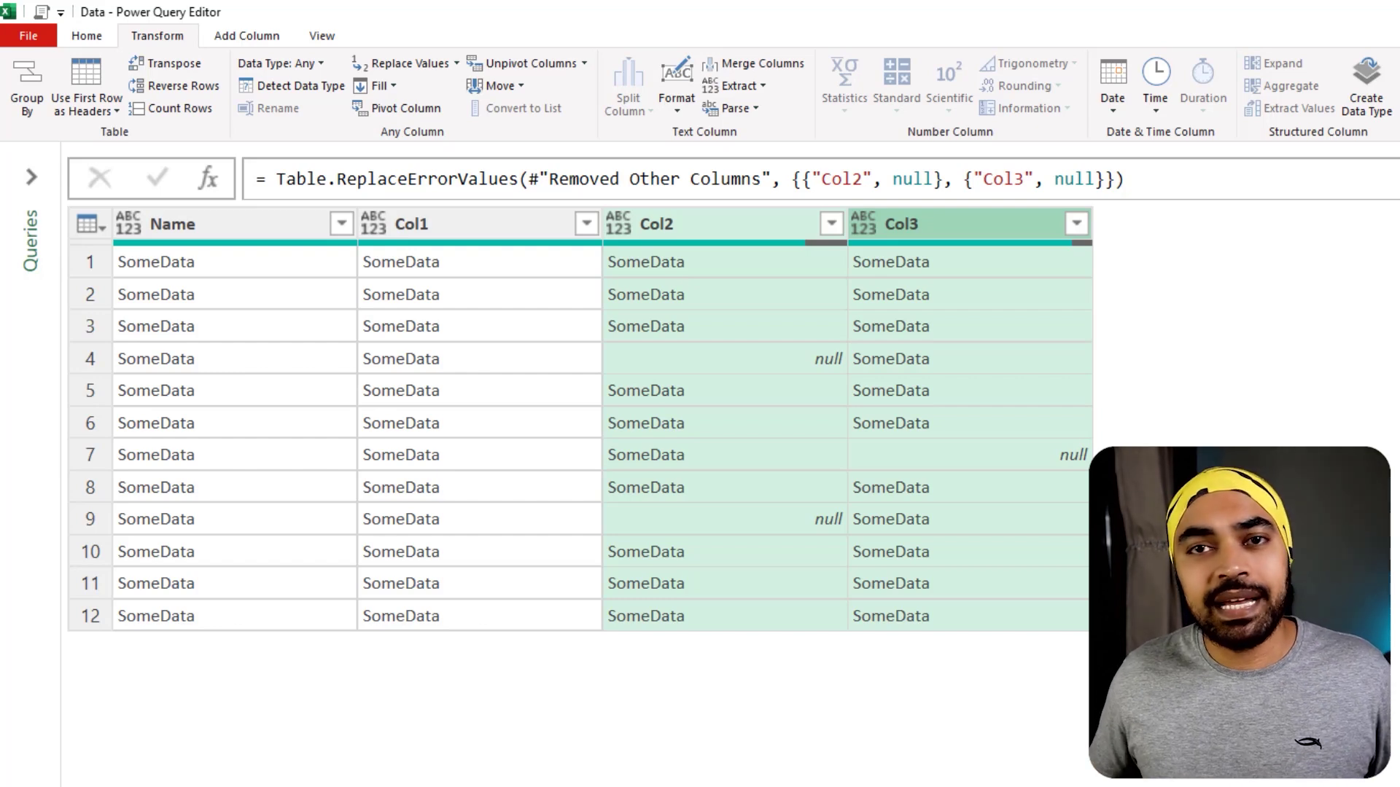
Examine the nested list of column-name and null pairs in the Table.ReplaceErrorValues formula.
left_click_drag(847, 167, 874, 143)
left_click_drag(1003, 175, 1026, 151)
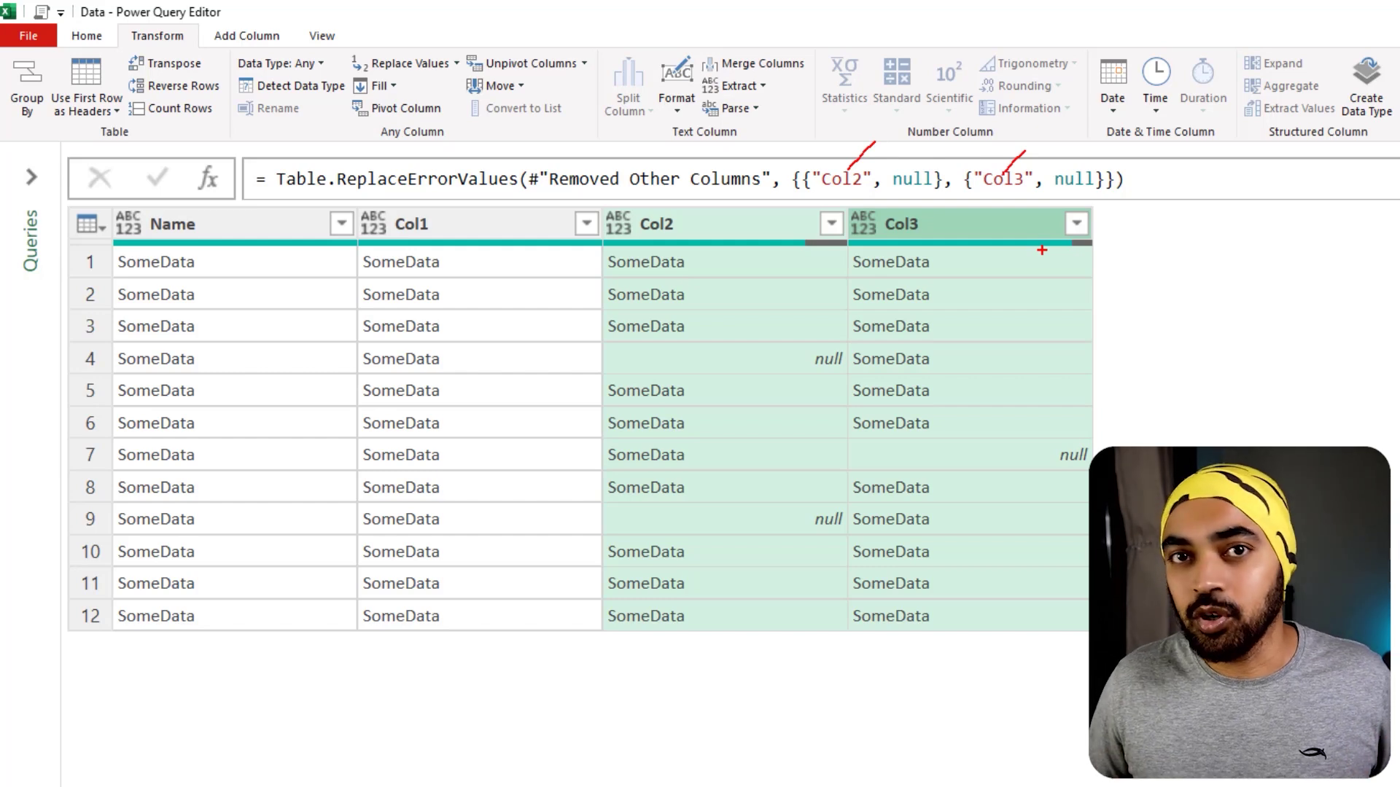
mouse_move(409, 331)
left_mouse_down()
mouse_move(393, 347)
mouse_move(438, 312)
left_mouse_up()
left_click_drag(1133, 297, 1131, 296)
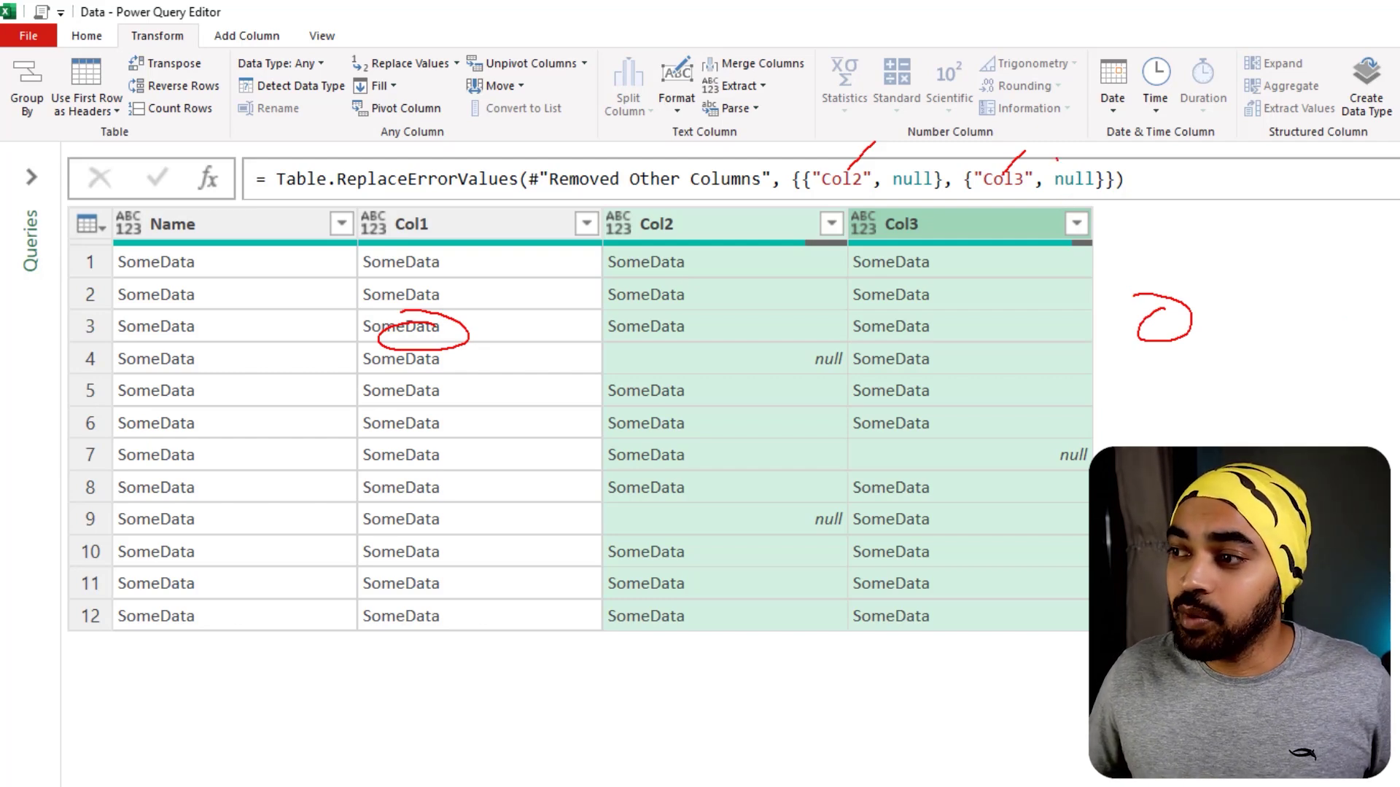
key("Escape")
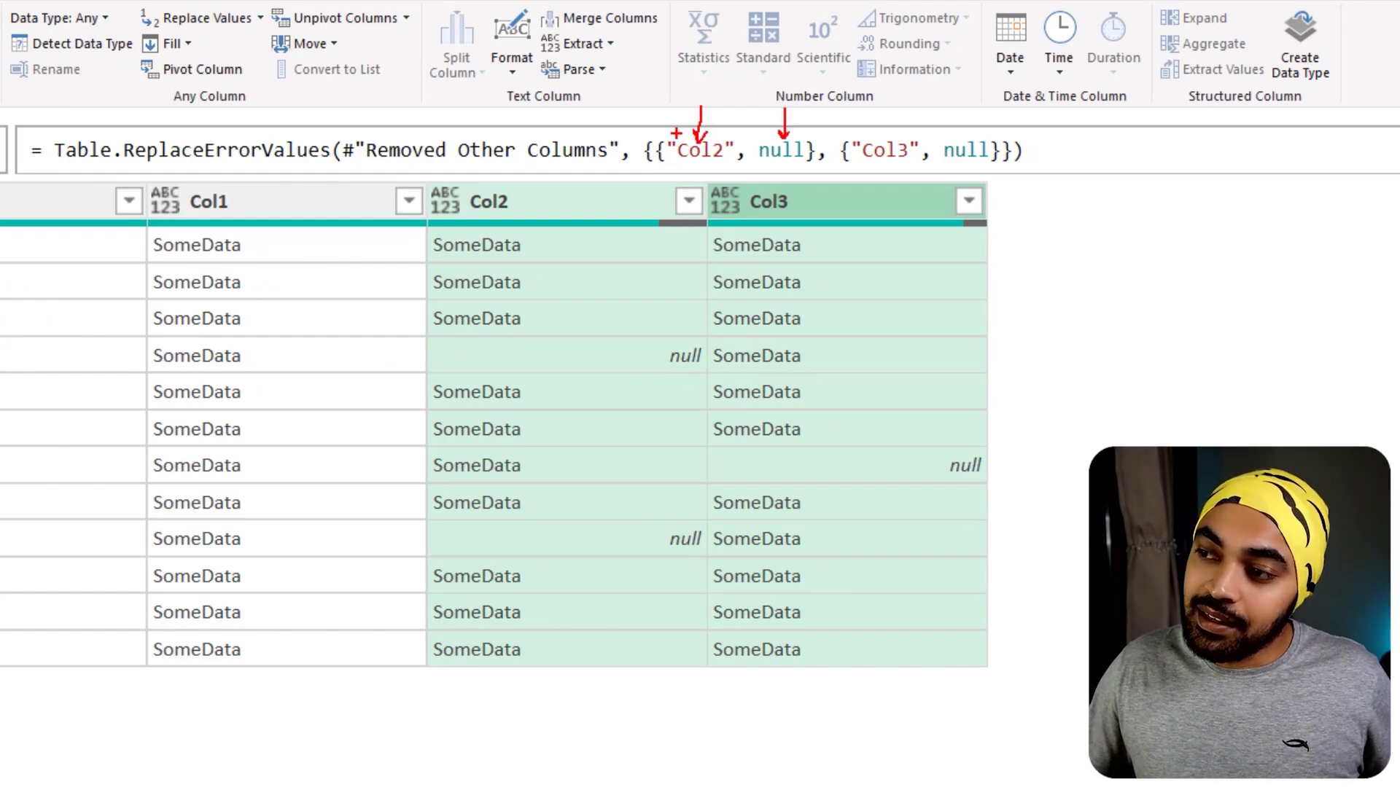
left_click_drag(657, 132, 819, 175)
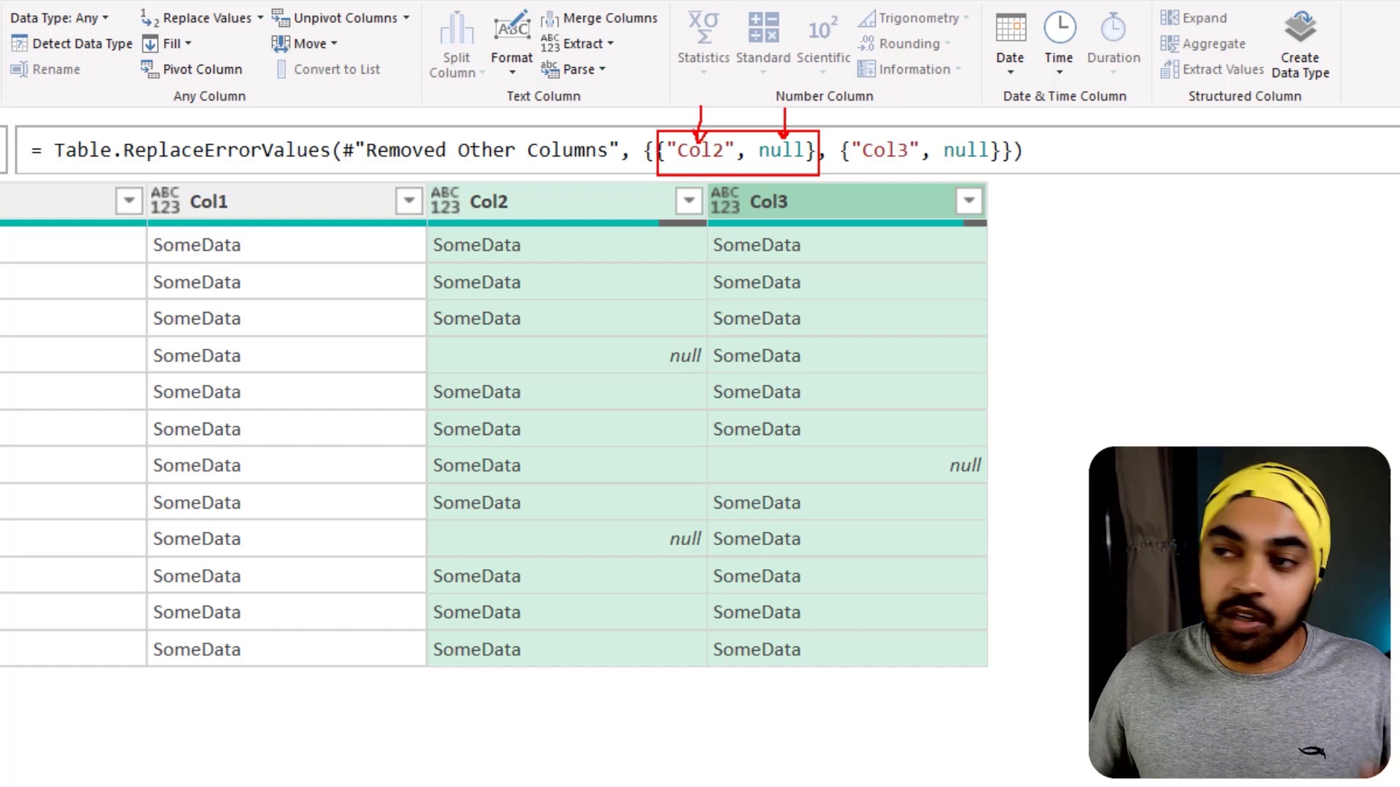
left_click_drag(664, 115, 661, 126)
mouse_move(805, 127)
left_mouse_down()
mouse_move(814, 113)
mouse_move(850, 134)
mouse_move(961, 133)
left_mouse_up()
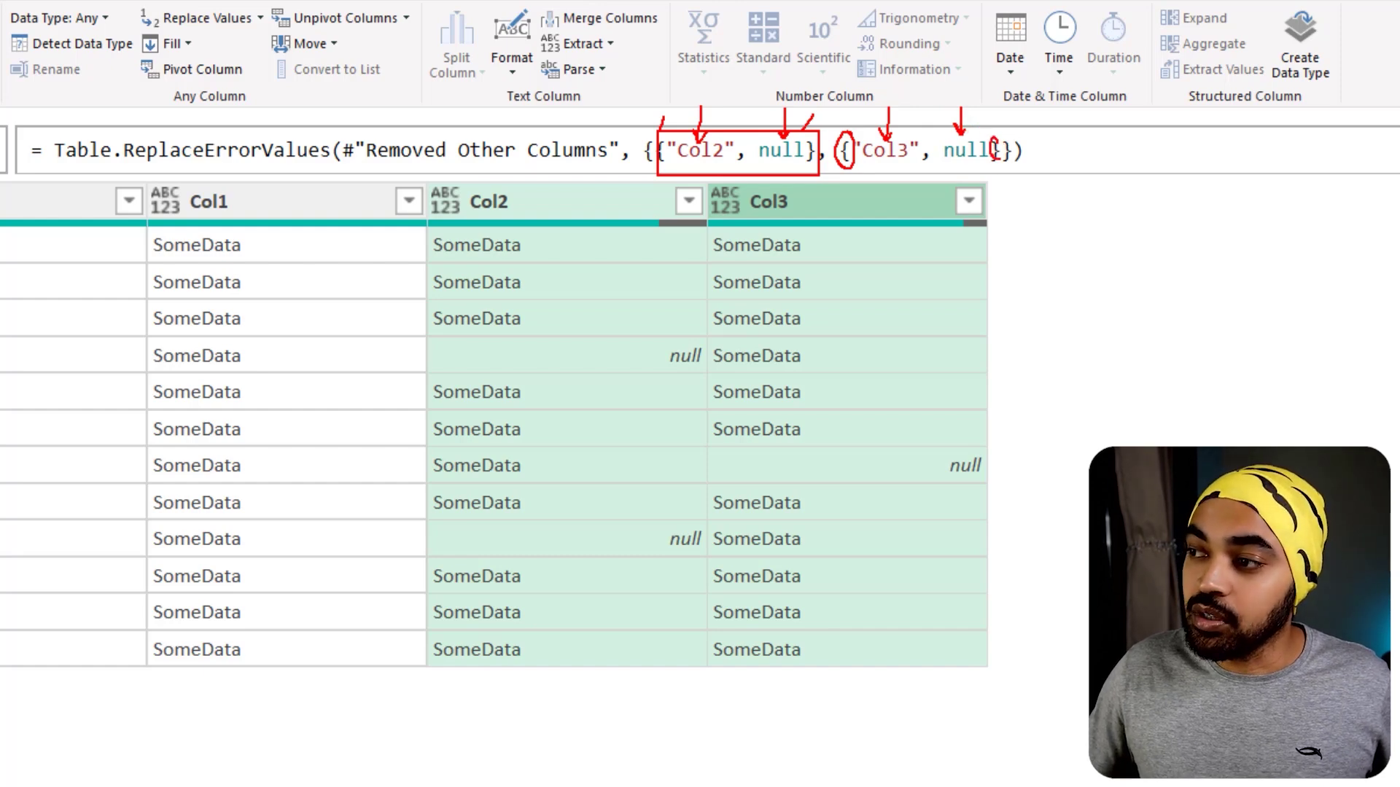
key("e")
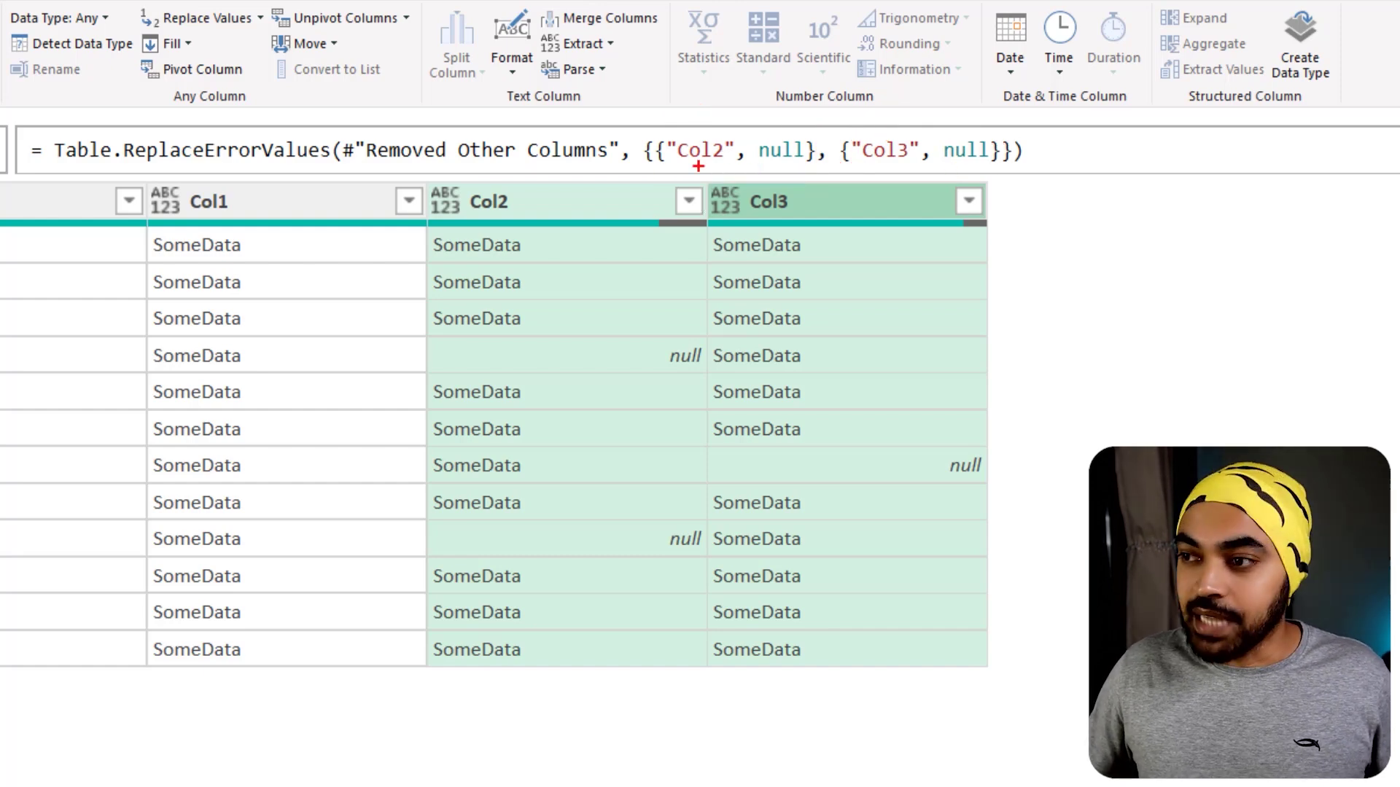
mouse_move(658, 122)
left_mouse_down()
mouse_move(745, 166)
mouse_move(803, 168)
left_mouse_up()
mouse_move(854, 124)
left_mouse_down()
mouse_move(915, 171)
mouse_move(984, 177)
left_mouse_up()
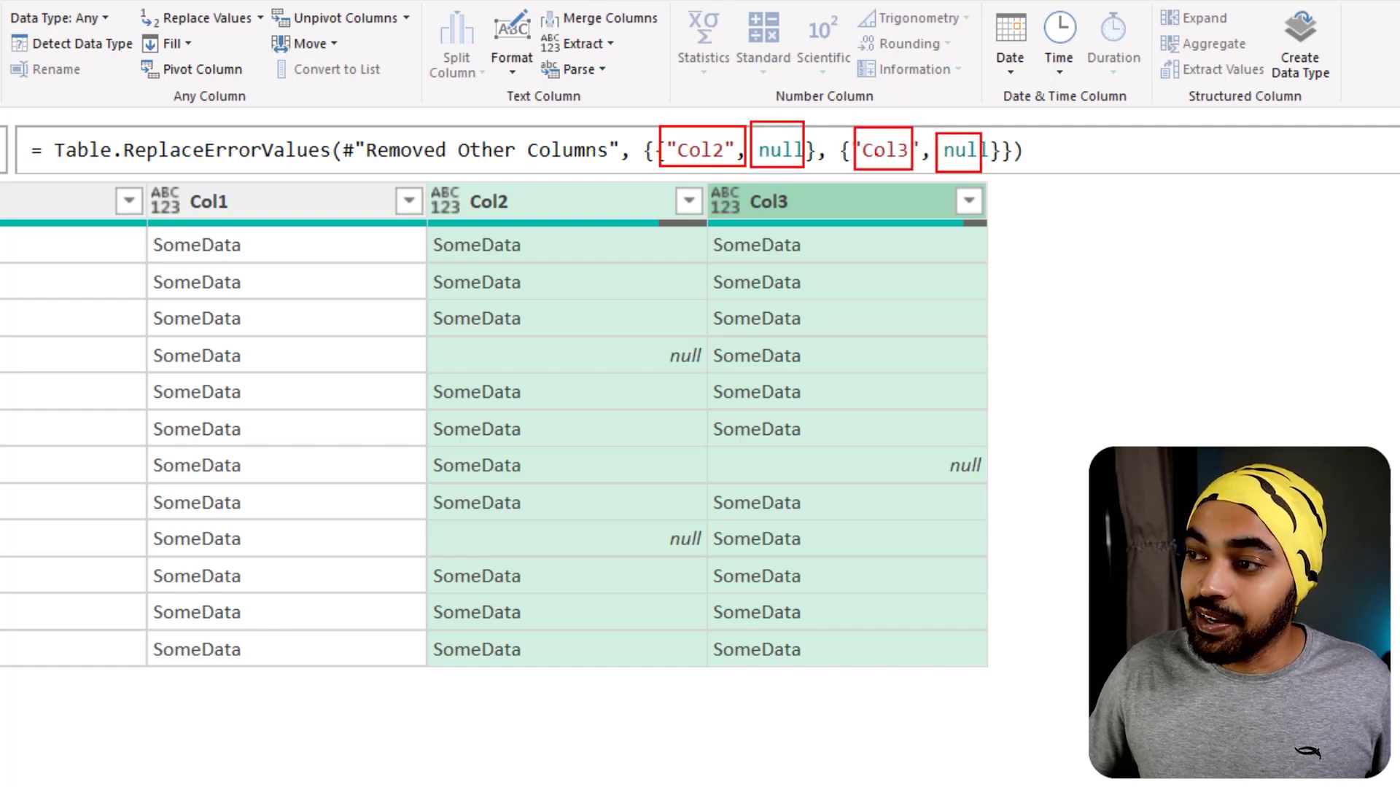
key("Escape")
key("ctrl+2")
left_click_drag(634, 132, 656, 172)
left_click_drag(998, 135, 1009, 178)
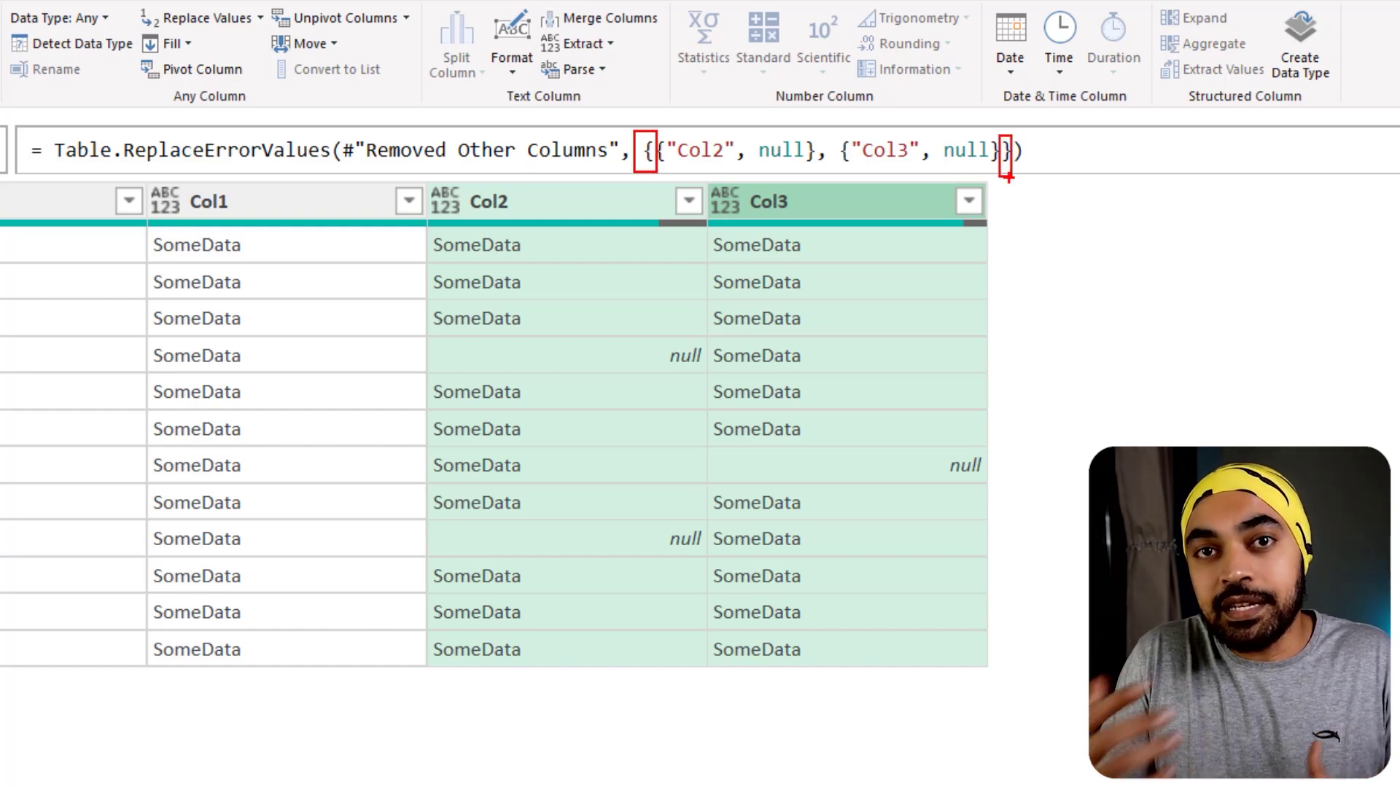
key("e")
left_click_drag(1116, 285, 1192, 481)
left_click_drag(1121, 257, 1146, 280)
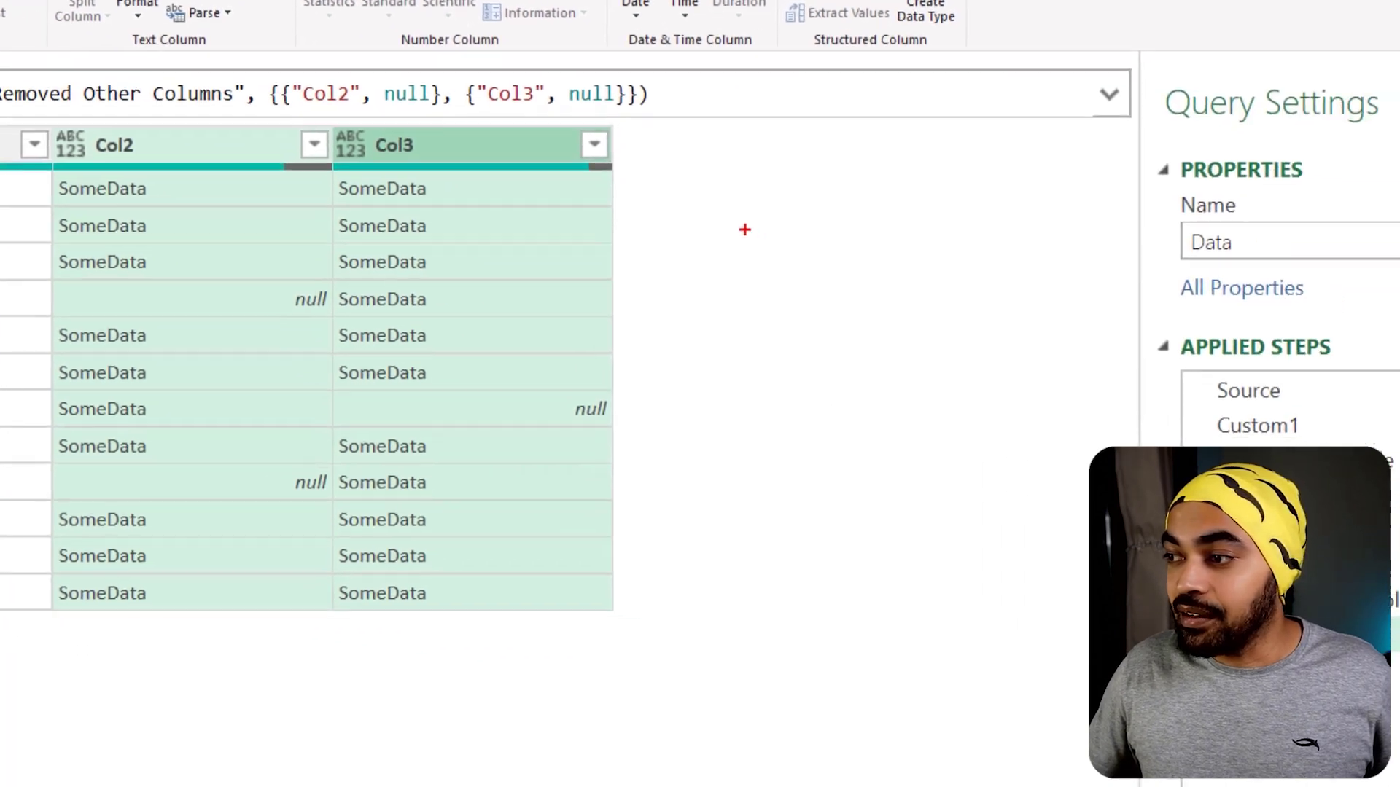
mouse_move(762, 188)
left_mouse_down()
mouse_move(760, 217)
mouse_move(769, 184)
left_mouse_up()
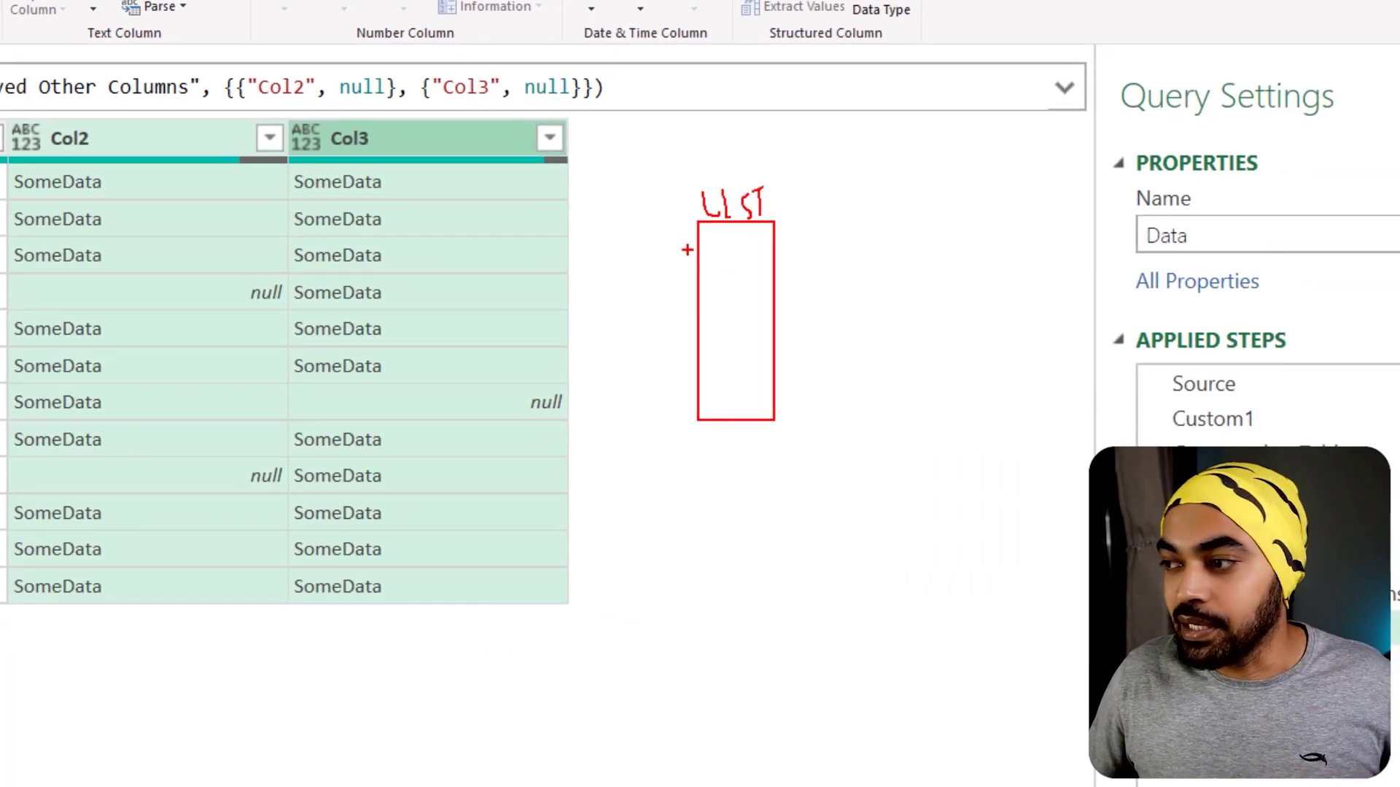
mouse_move(703, 249)
left_mouse_down()
mouse_move(776, 286)
mouse_move(742, 275)
mouse_move(762, 281)
mouse_move(785, 347)
mouse_move(761, 326)
mouse_move(777, 319)
left_mouse_up()
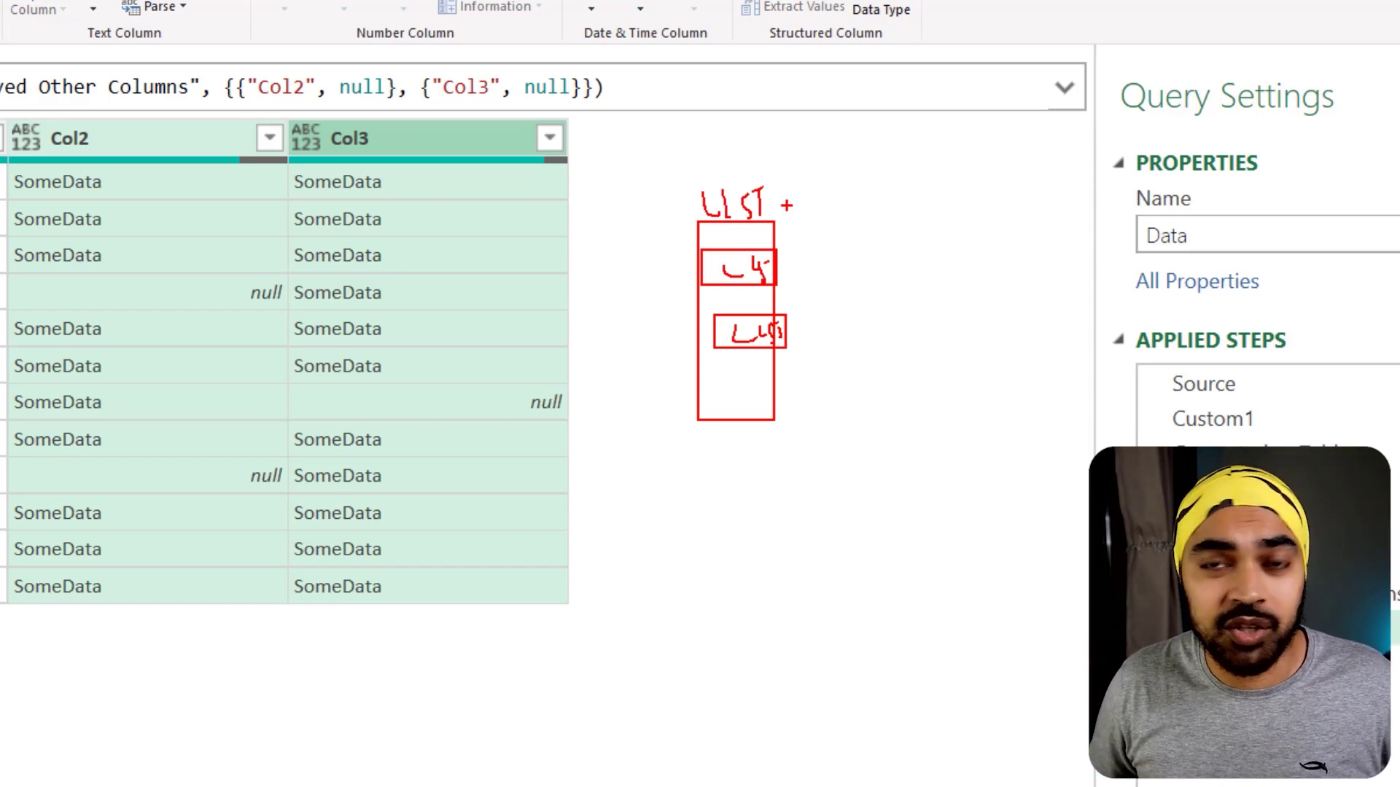
right_click(786, 204)
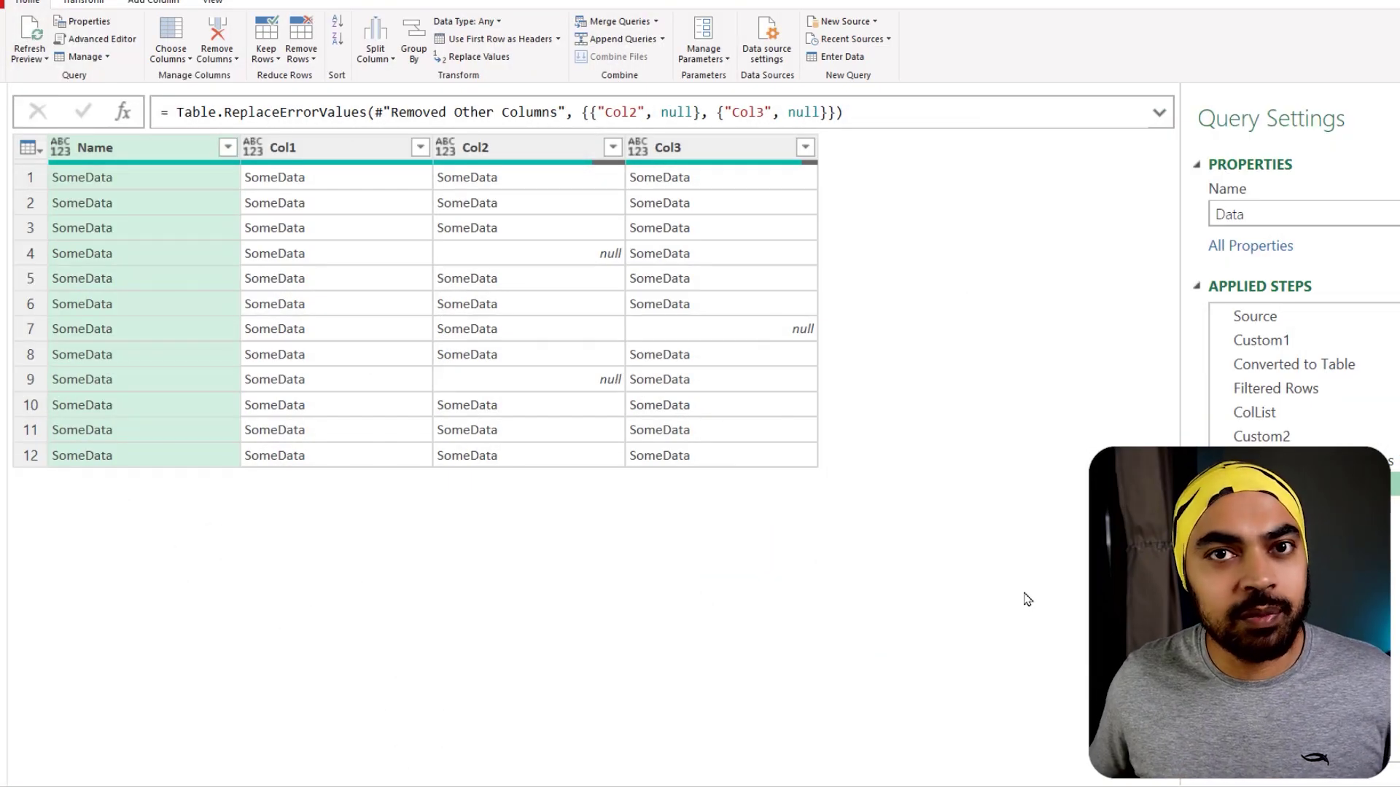
Review the results of the Source, Custom1, Converted to Table and Filtered Rows steps in turn.
left_click(1276, 318)
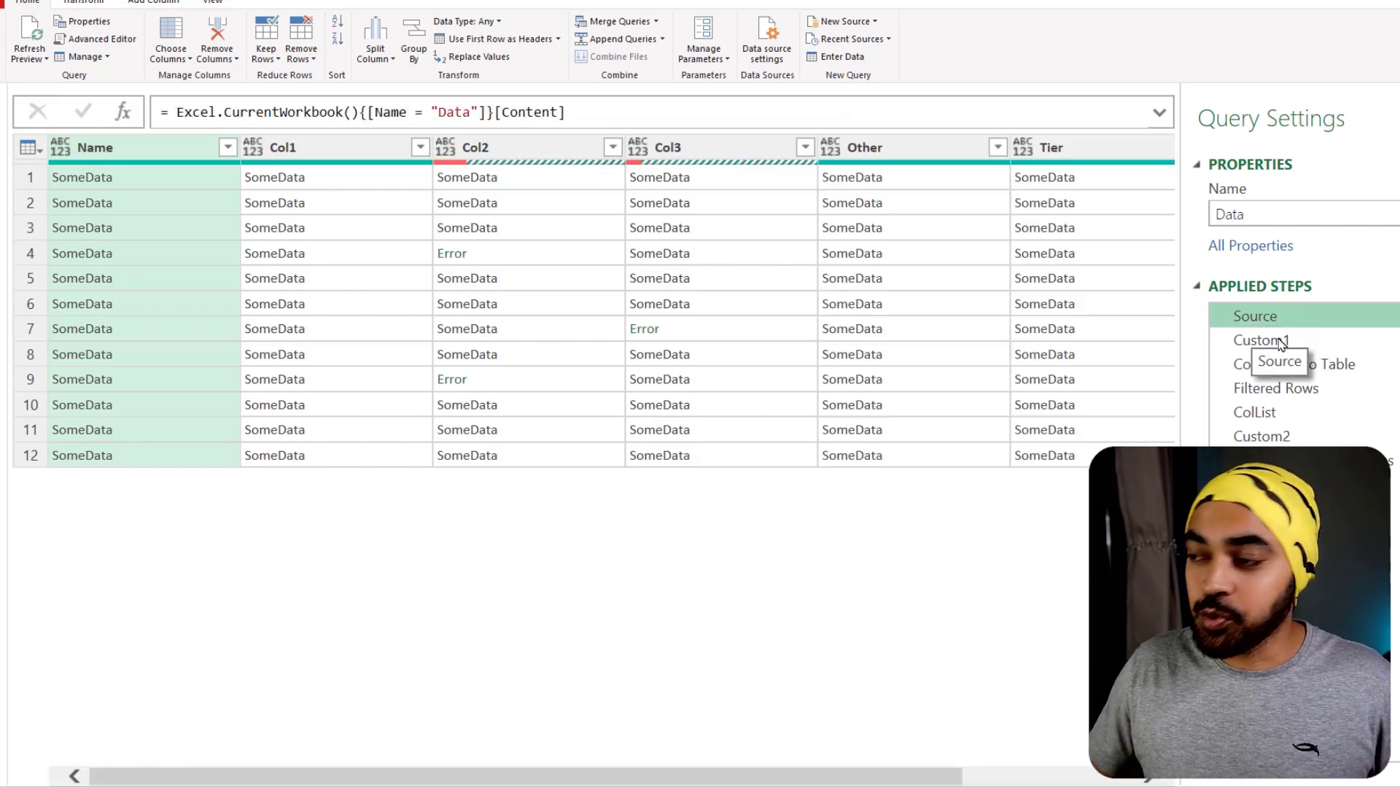
left_click(1281, 340)
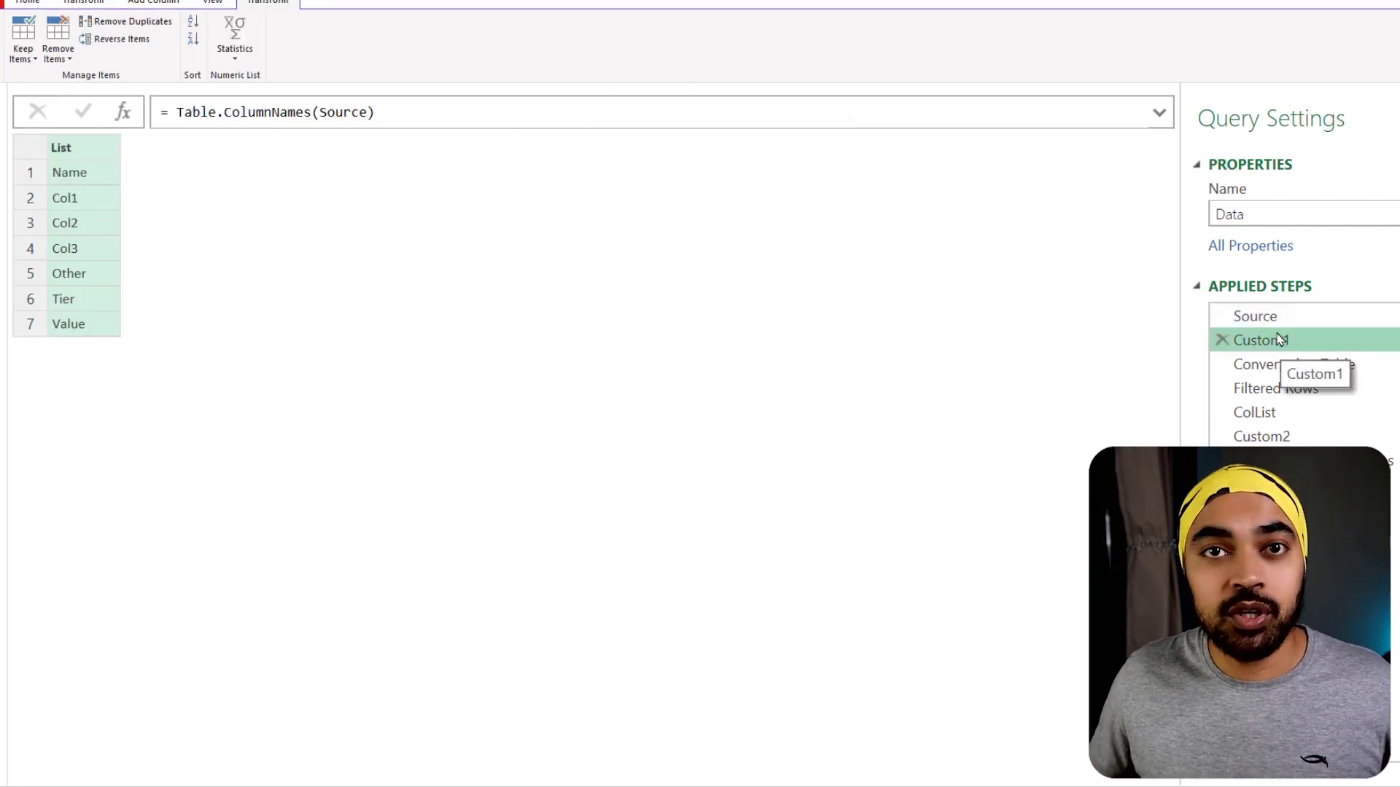
mouse_move(106, 175)
left_mouse_down()
mouse_move(129, 269)
mouse_move(106, 355)
left_mouse_up()
key("Escape")
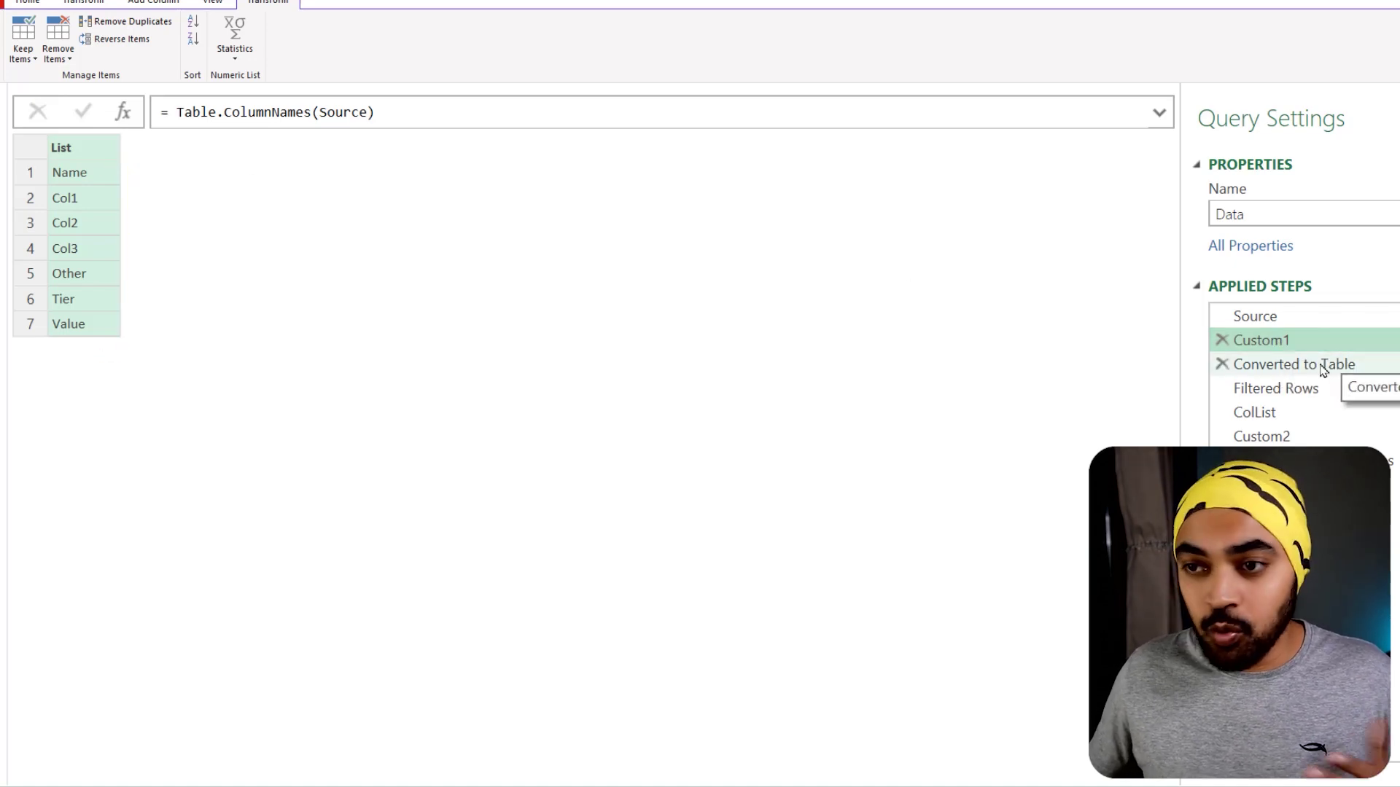
left_click(1323, 366)
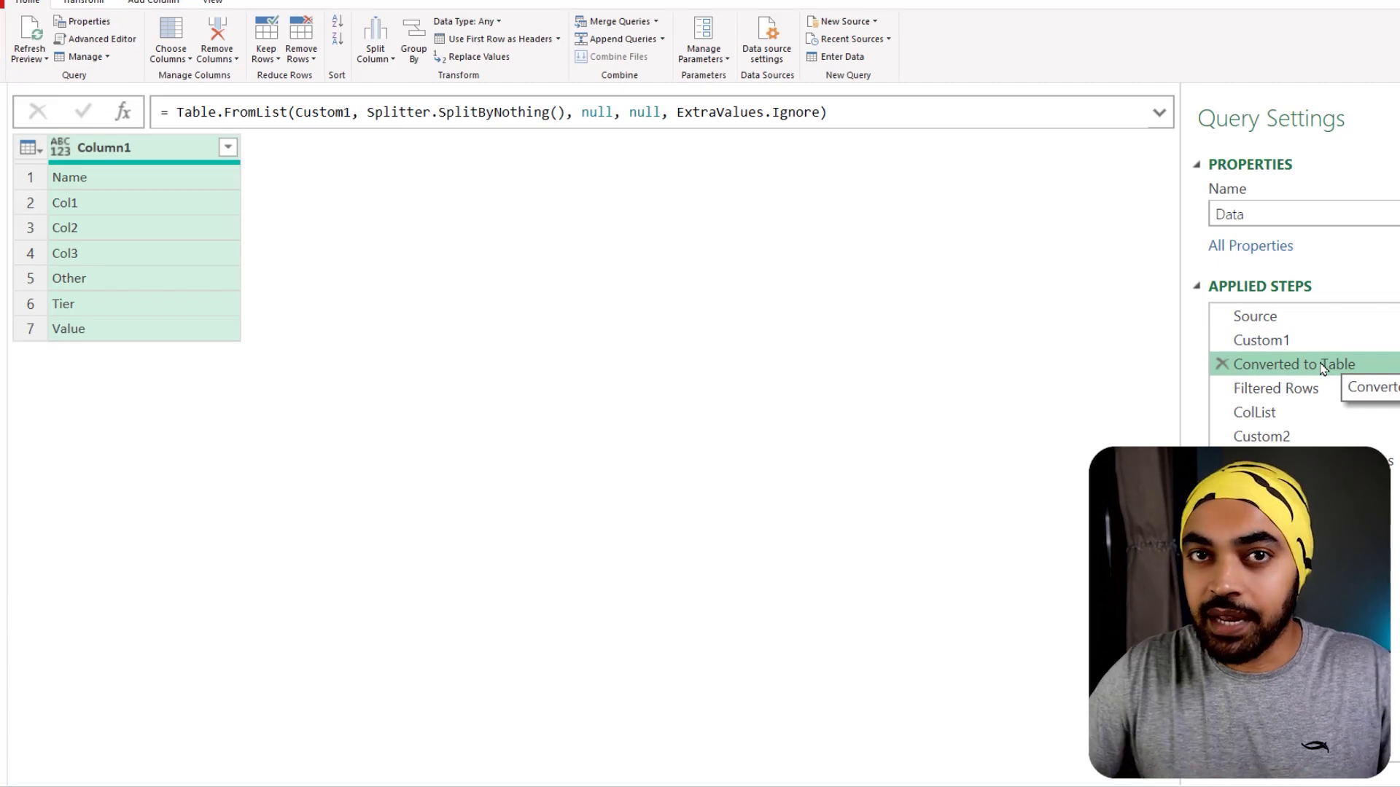
left_click(1307, 396)
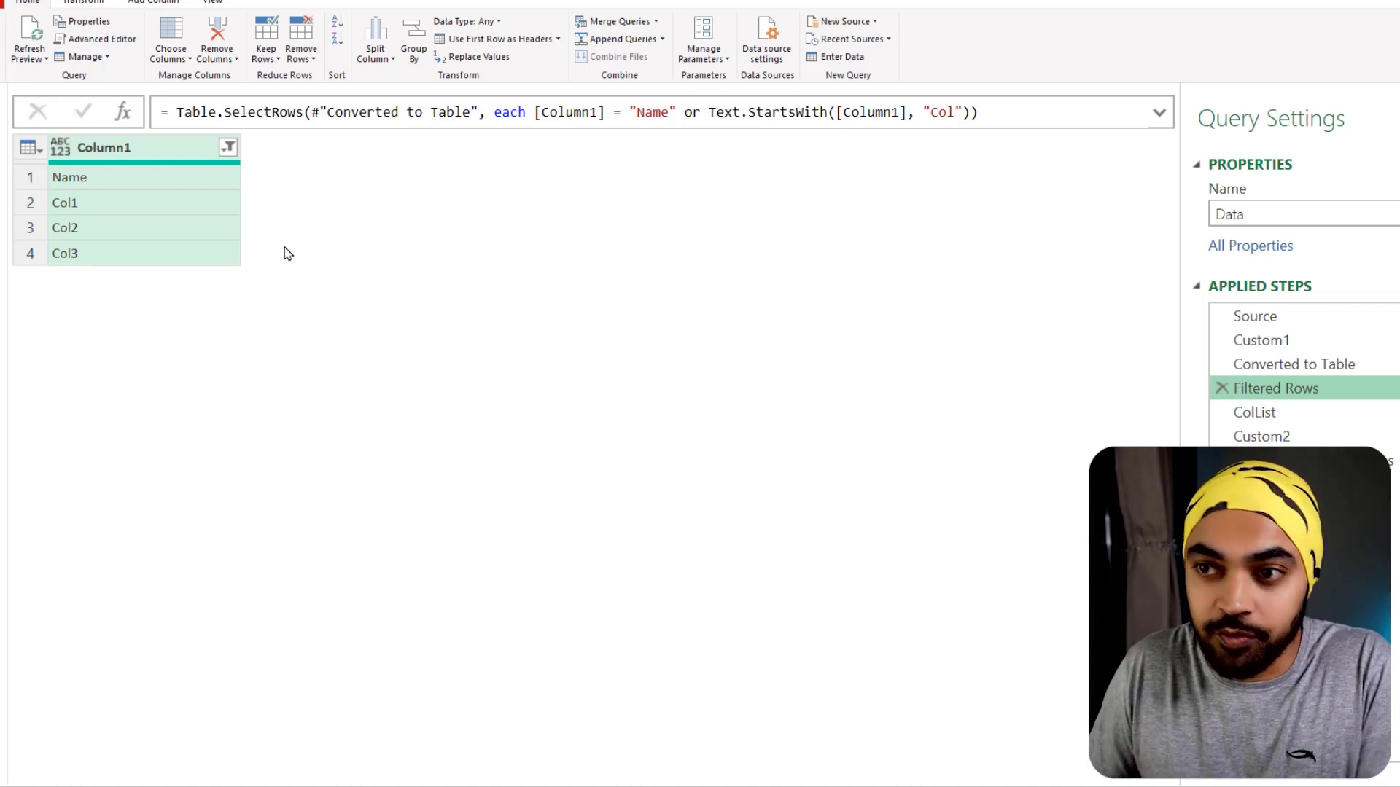
left_click_drag(97, 176, 117, 164)
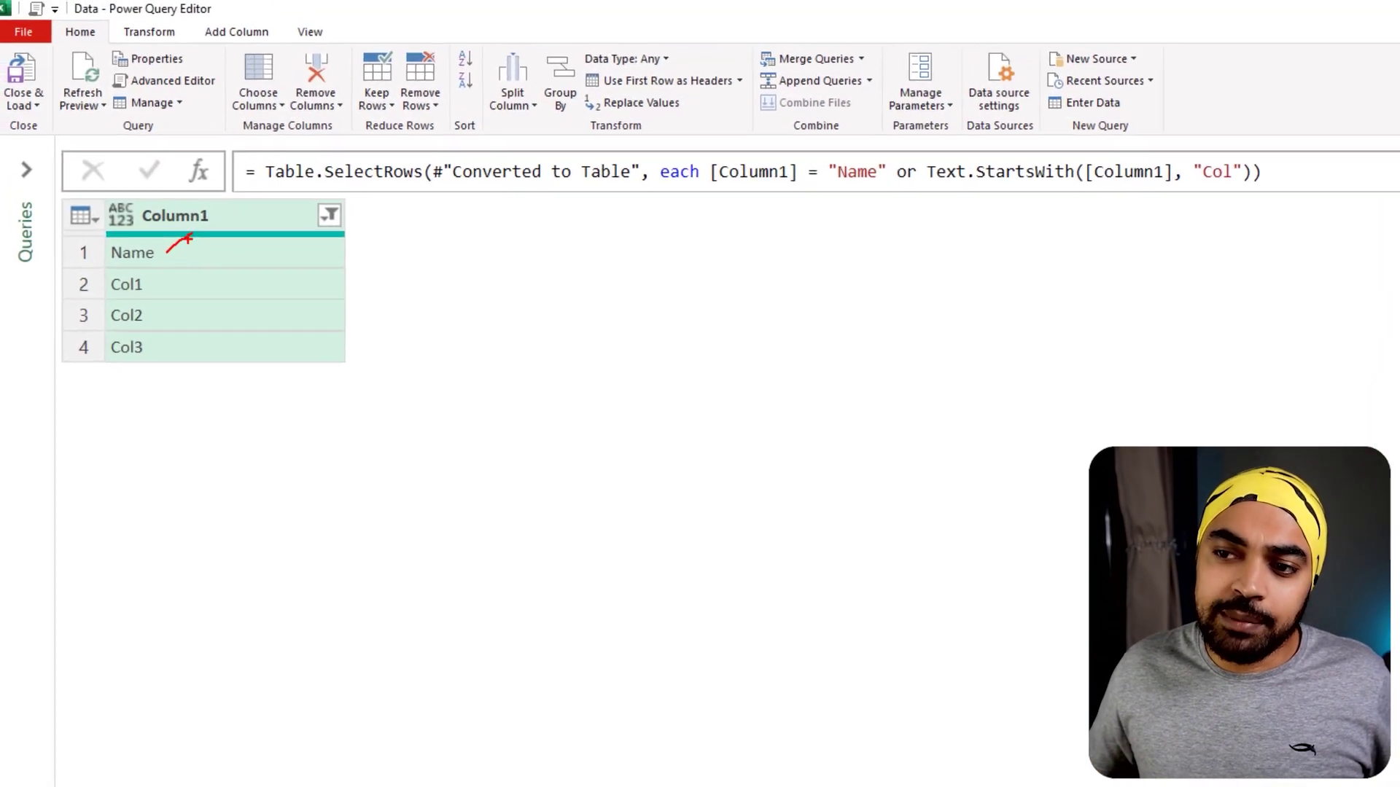
left_click_drag(458, 248, 469, 255)
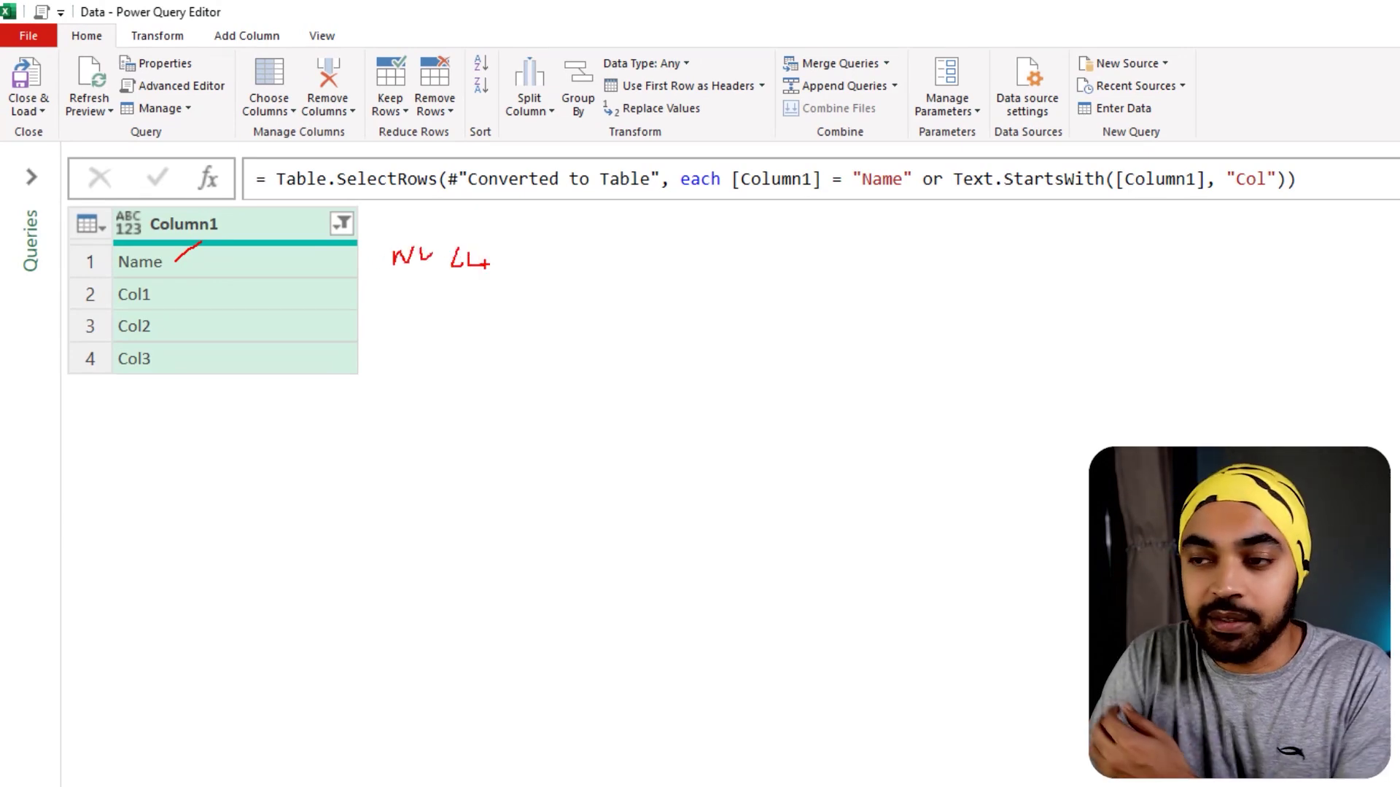
mouse_move(415, 290)
left_mouse_down()
mouse_move(455, 291)
mouse_move(463, 325)
left_mouse_up()
left_click_drag(424, 368, 465, 367)
key("Escape")
Add a custom column named Custom with the formula = null to the filtered table of column names.
left_click(247, 36)
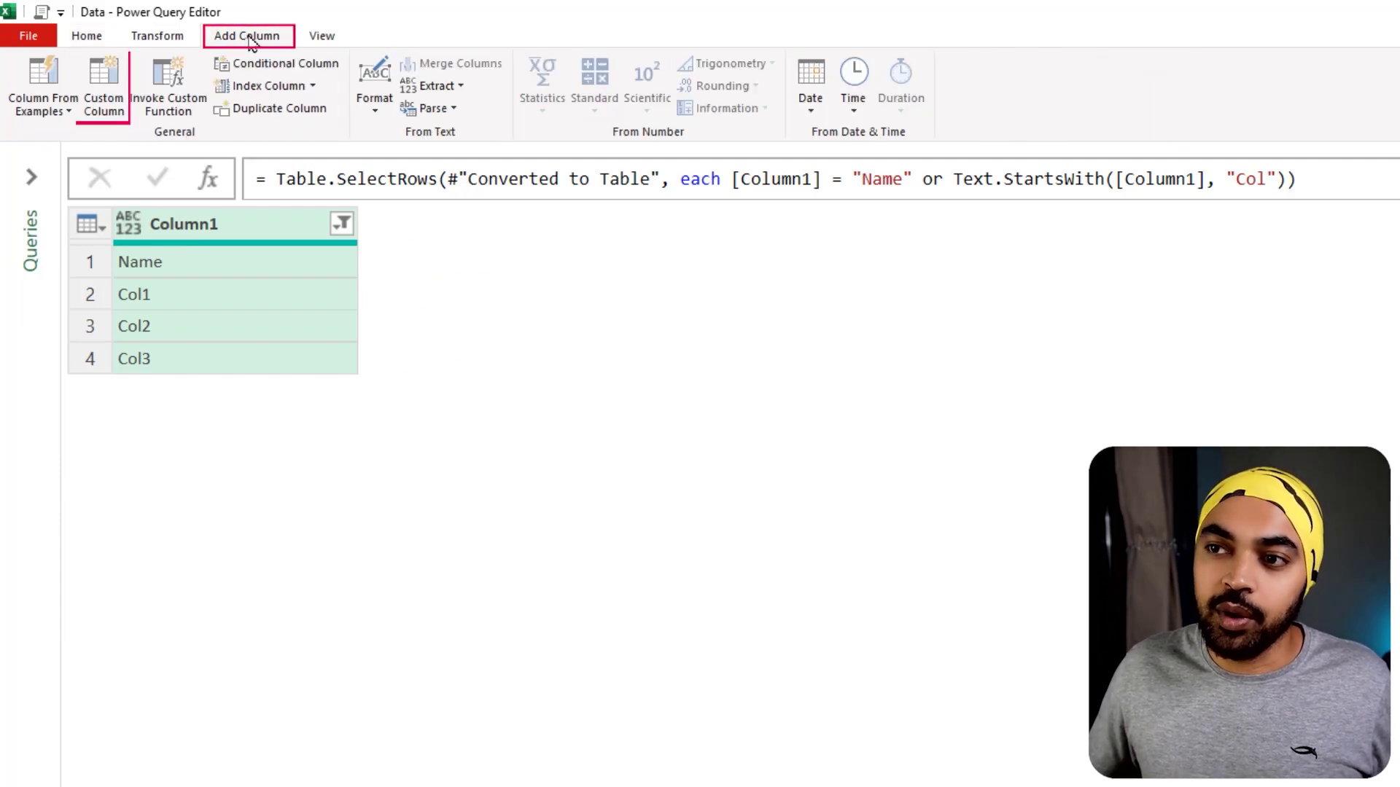
left_click(120, 97)
left_click(1075, 583)
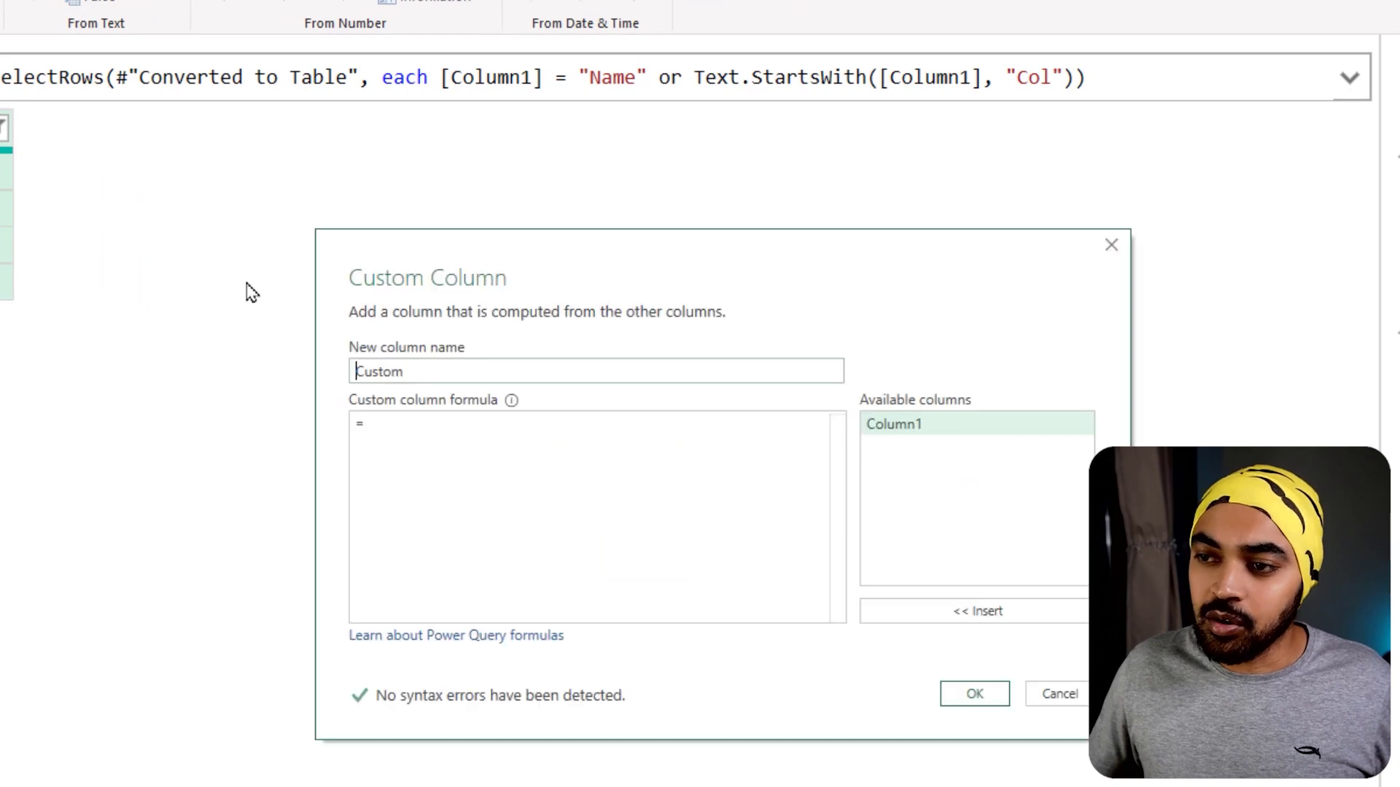
left_click(321, 343)
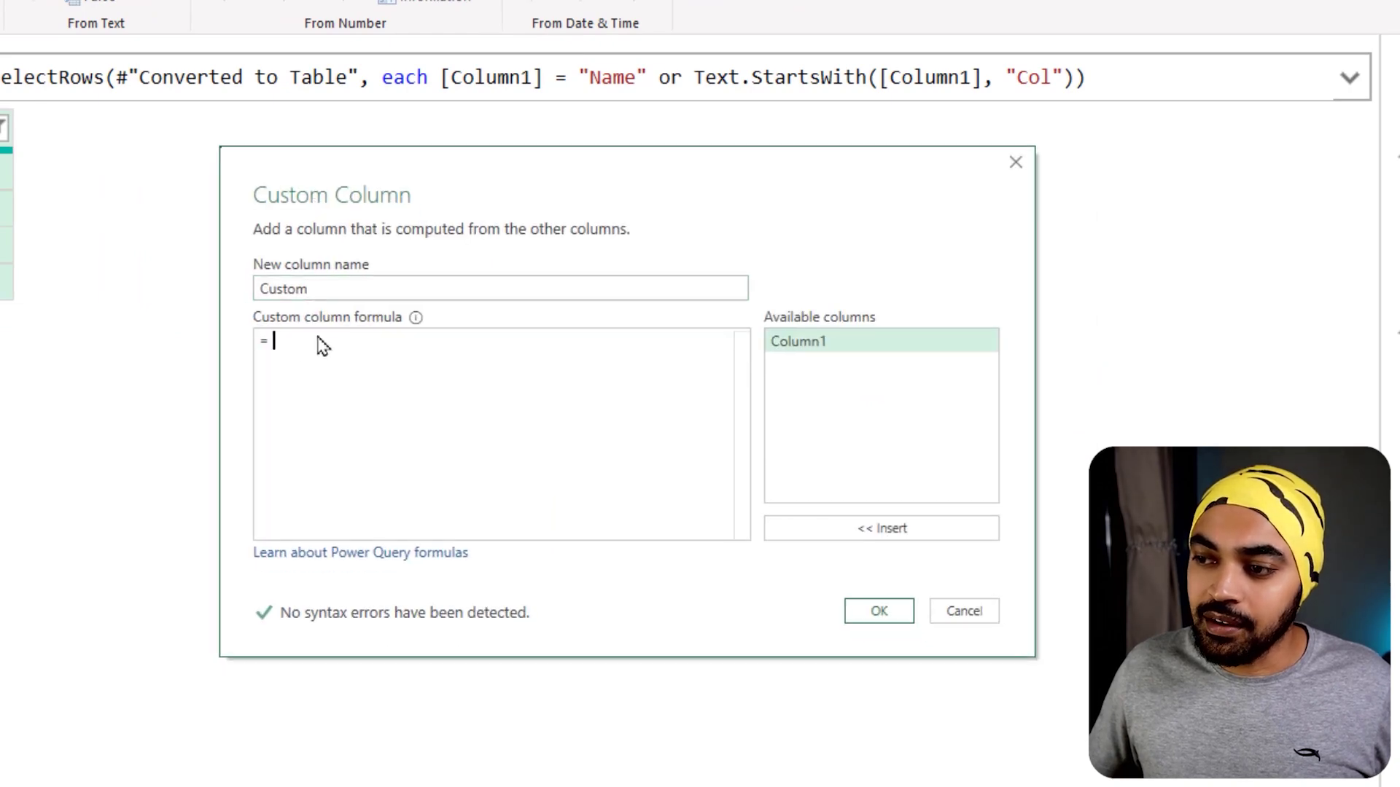
type("null")
key("Escape")
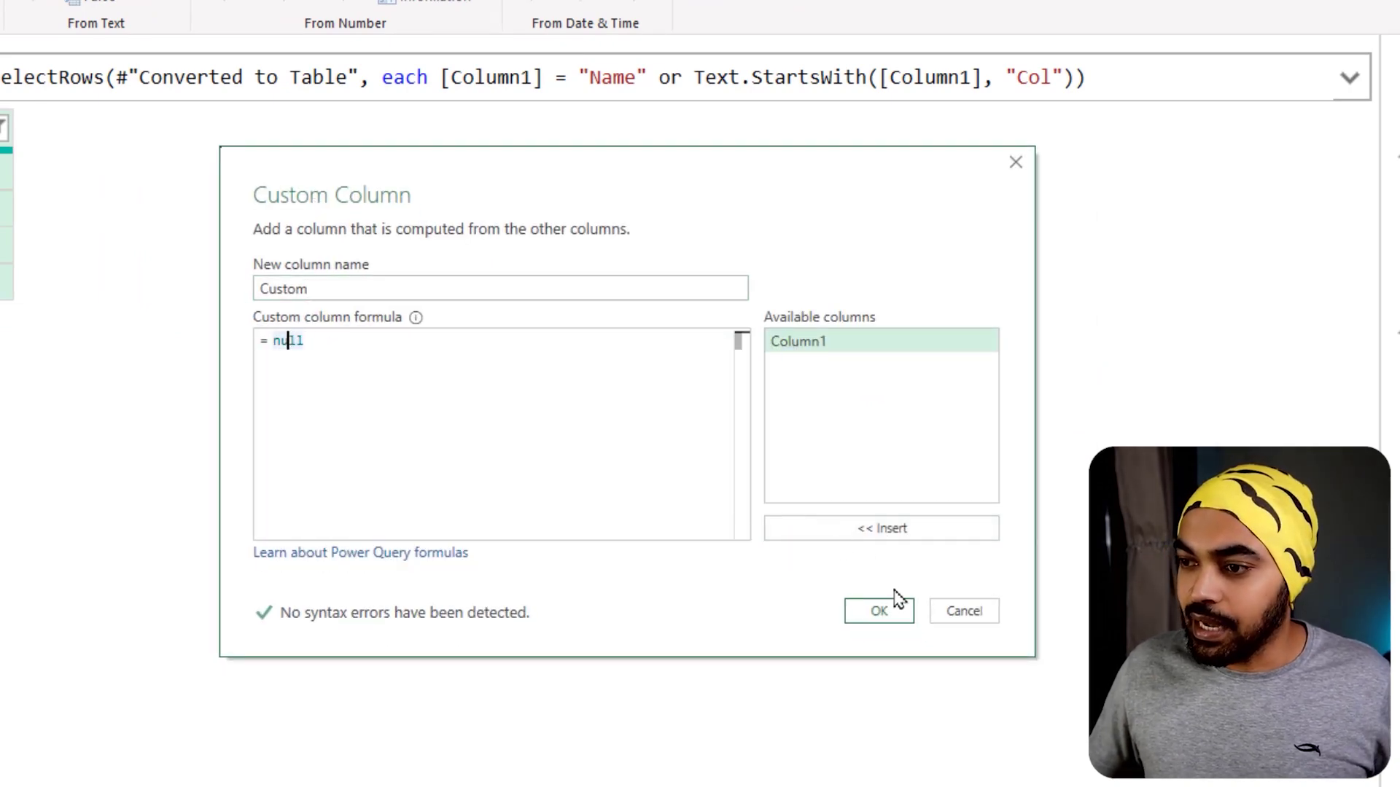
left_click(879, 611)
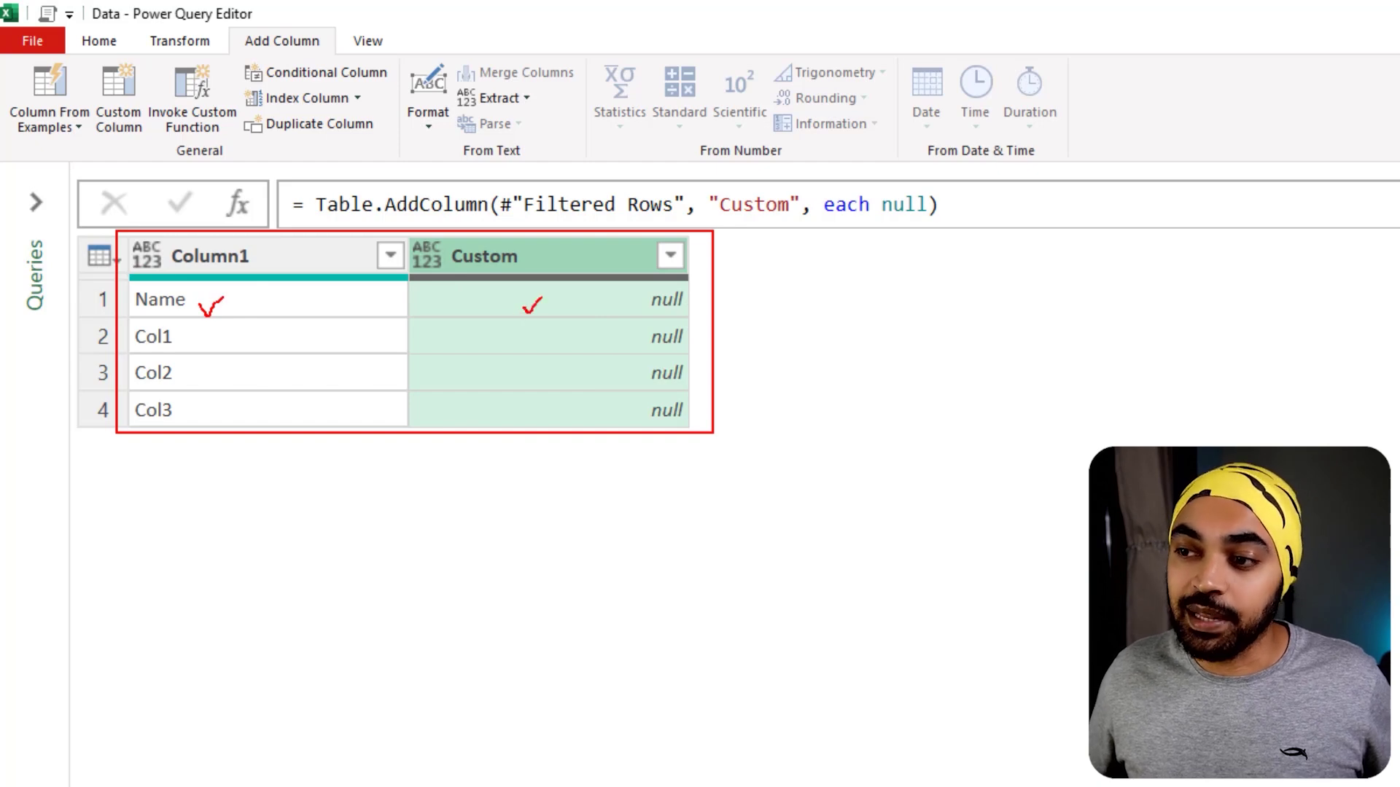
Examine how each row of the Added Custom table pairs a column name with null.
left_click_drag(239, 350, 271, 339)
left_click_drag(470, 338, 501, 320)
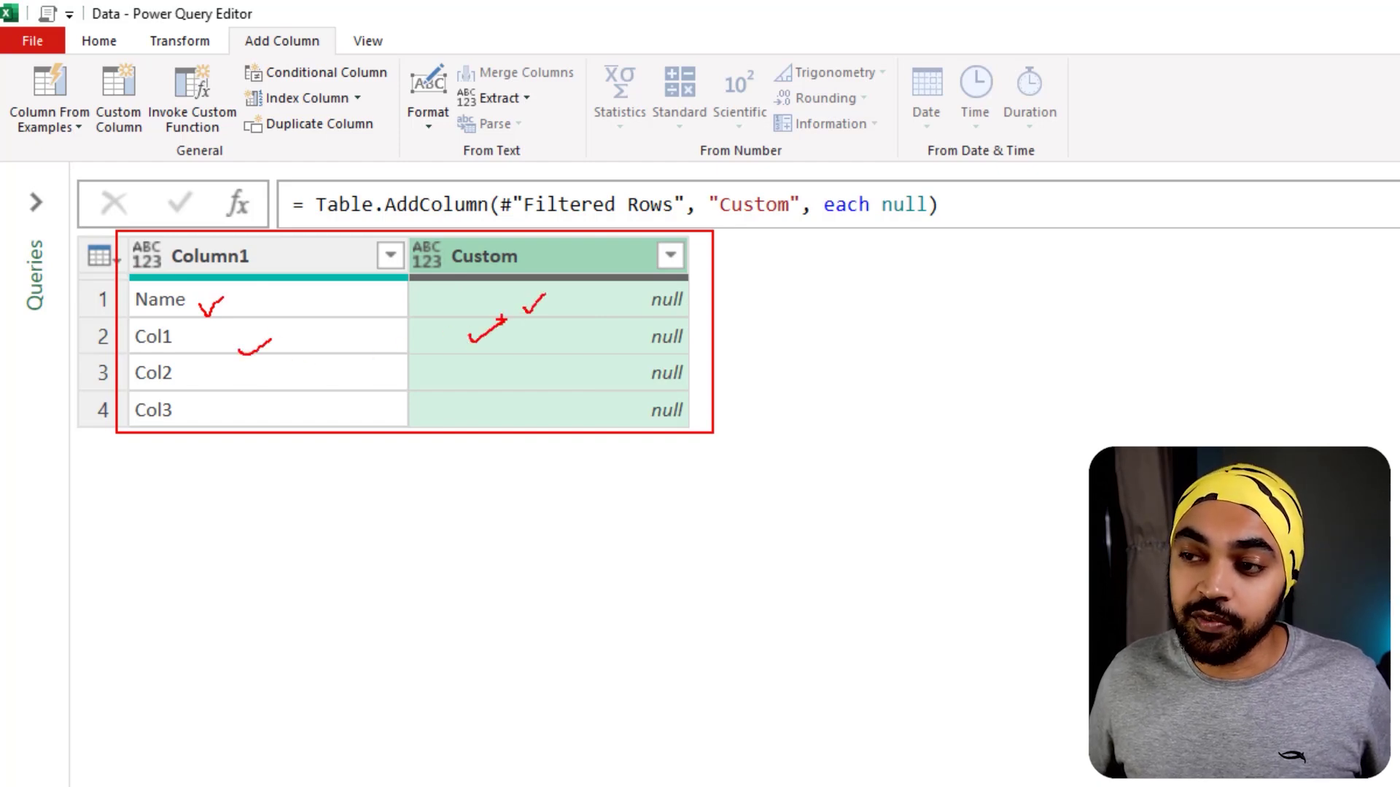
mouse_move(479, 243)
left_mouse_down()
mouse_move(211, 472)
mouse_move(275, 258)
left_mouse_up()
key("Escape")
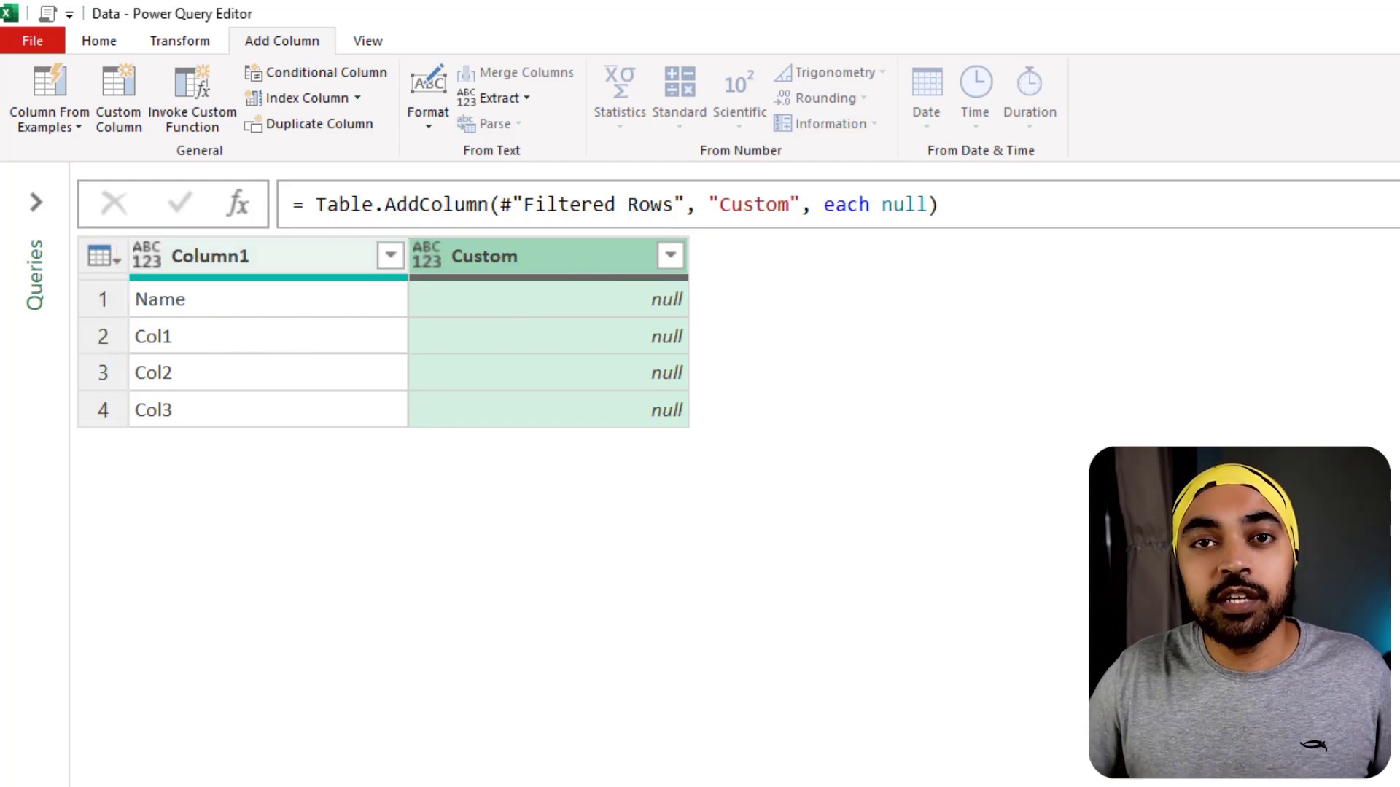
left_click_drag(107, 279, 697, 315)
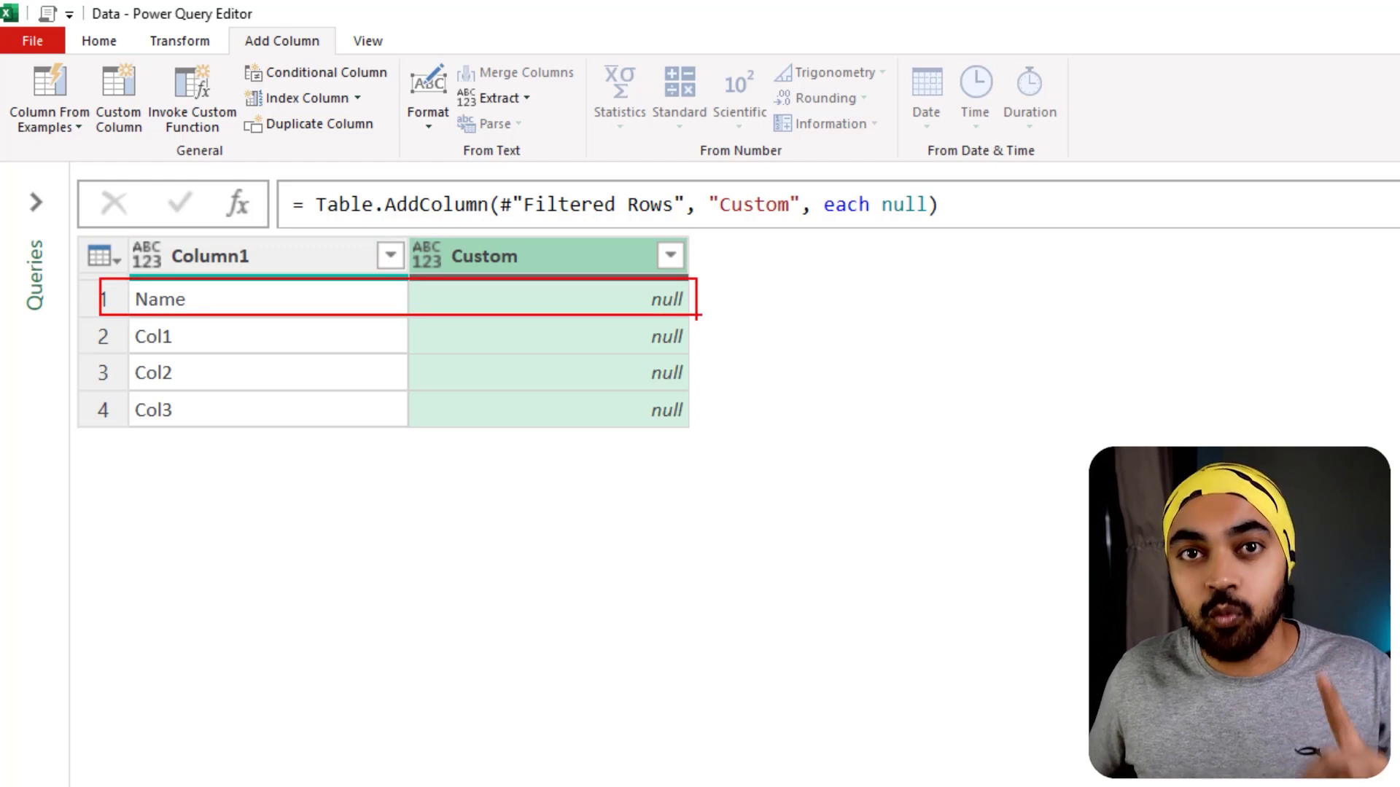
left_click_drag(111, 316, 702, 353)
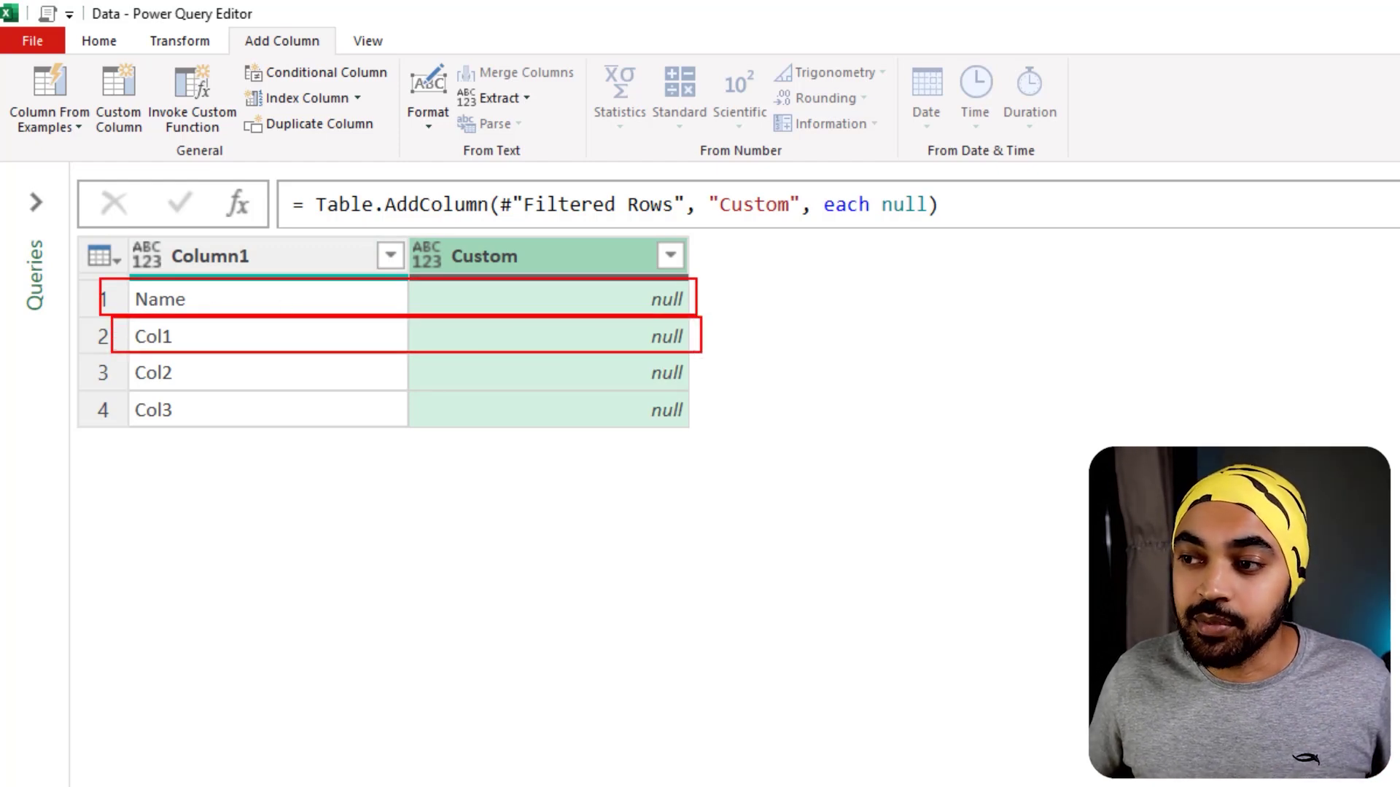
mouse_move(119, 353)
left_mouse_down()
mouse_move(333, 382)
mouse_move(738, 390)
left_mouse_up()
left_click_drag(64, 391, 758, 430)
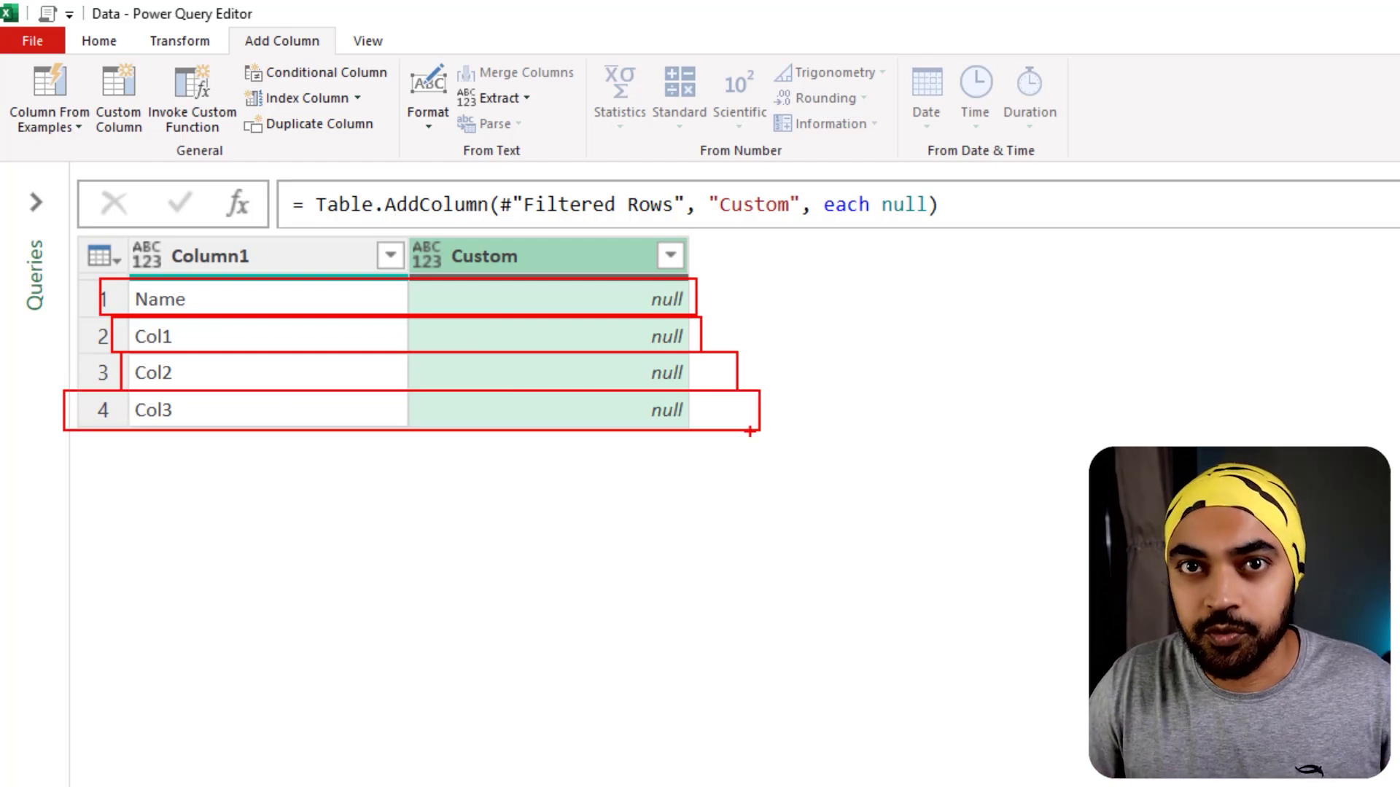
Compare the ColList step's list with Column1 of the Added Custom step.
left_click_drag(1248, 399, 1317, 424)
left_click(1309, 414)
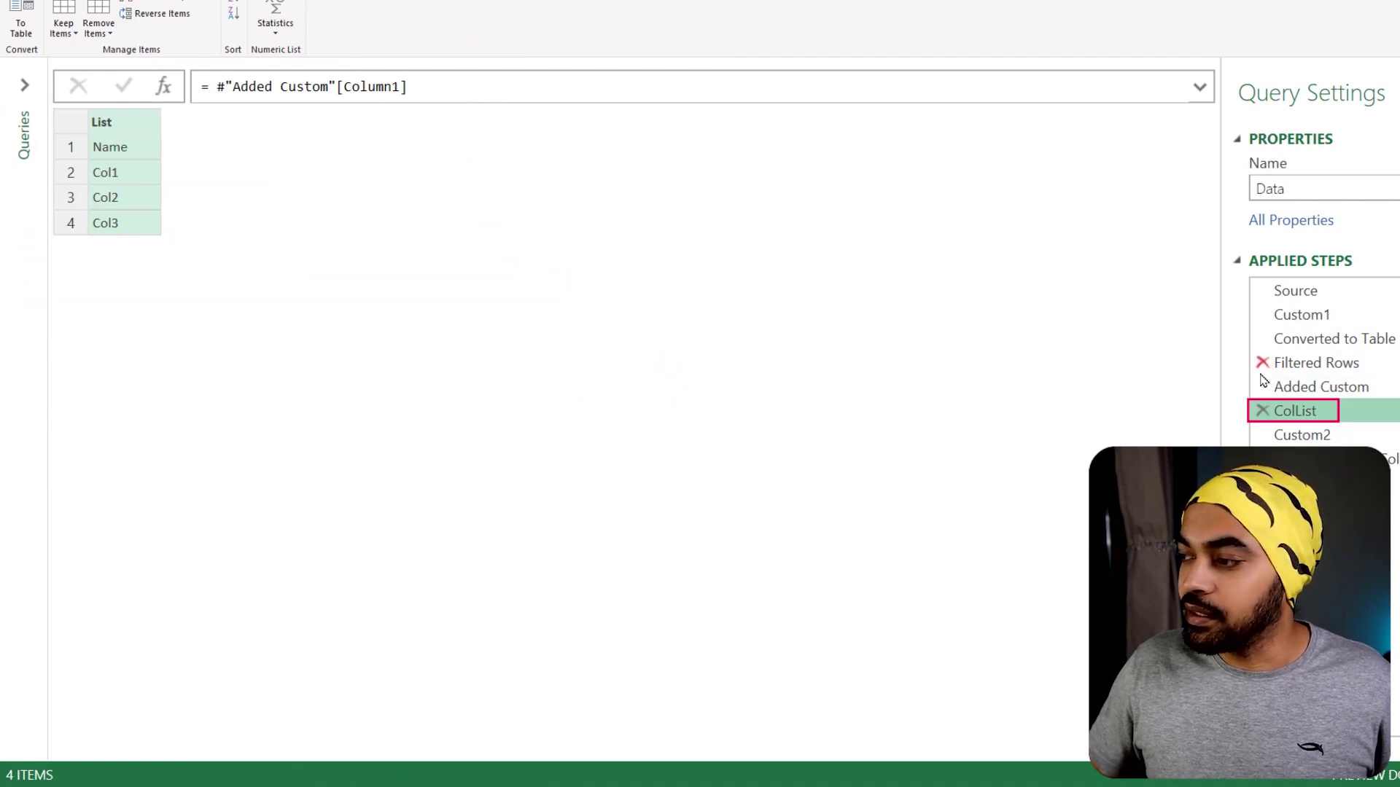
key("Up")
left_click_drag(71, 103, 168, 249)
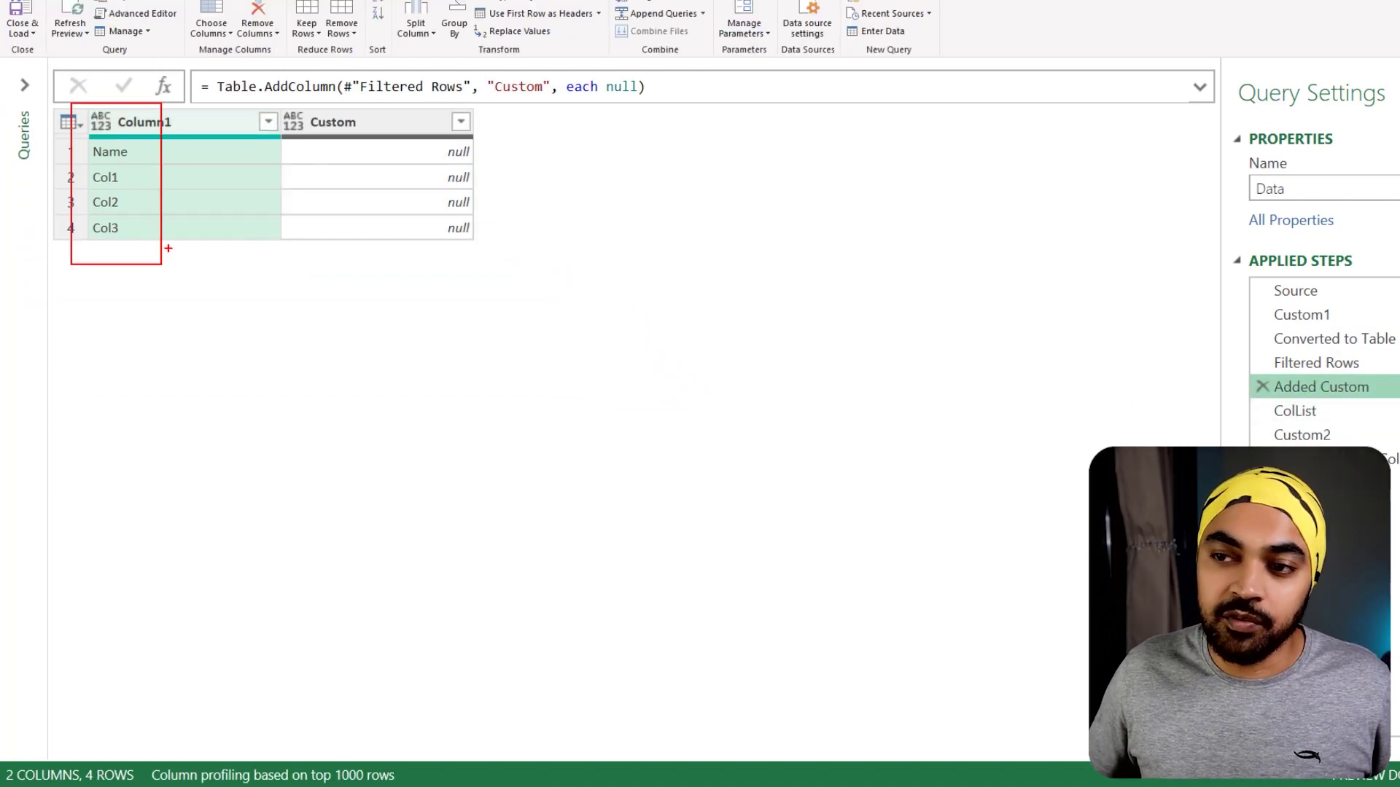
Insert a new step after ColList that refers back to the earlier table with the formula = #"Added Custom".
left_click(1313, 413)
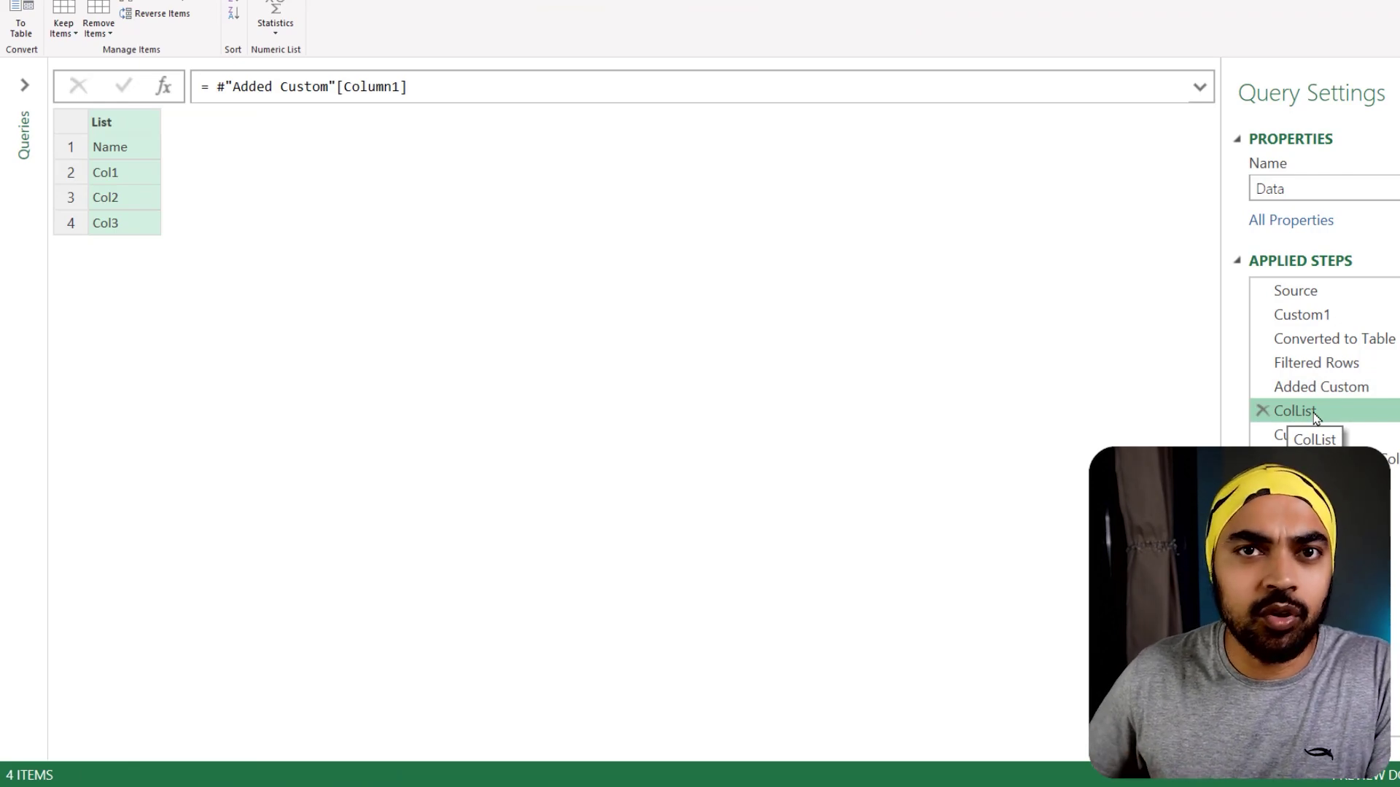
left_click(164, 89)
left_click(844, 406)
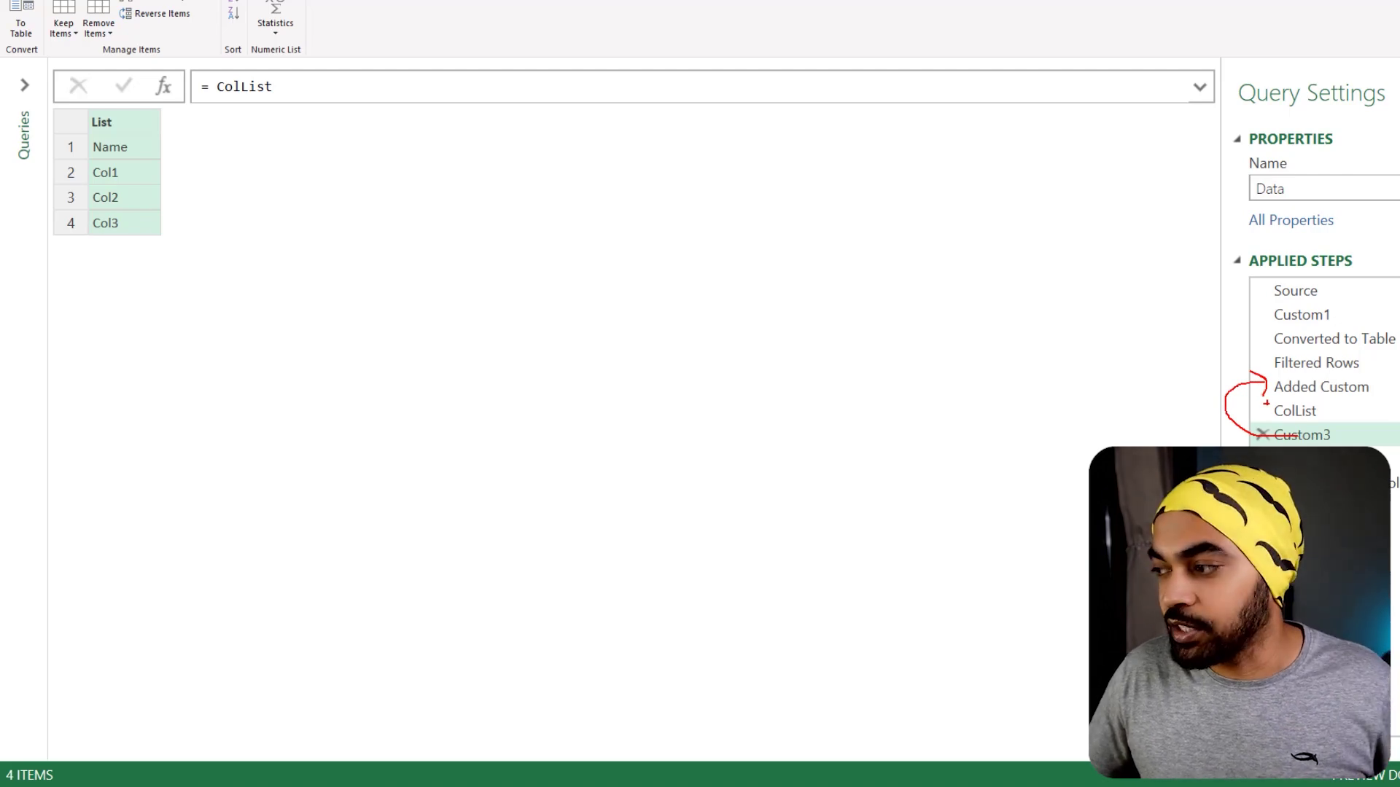
left_click_drag(218, 86, 344, 79)
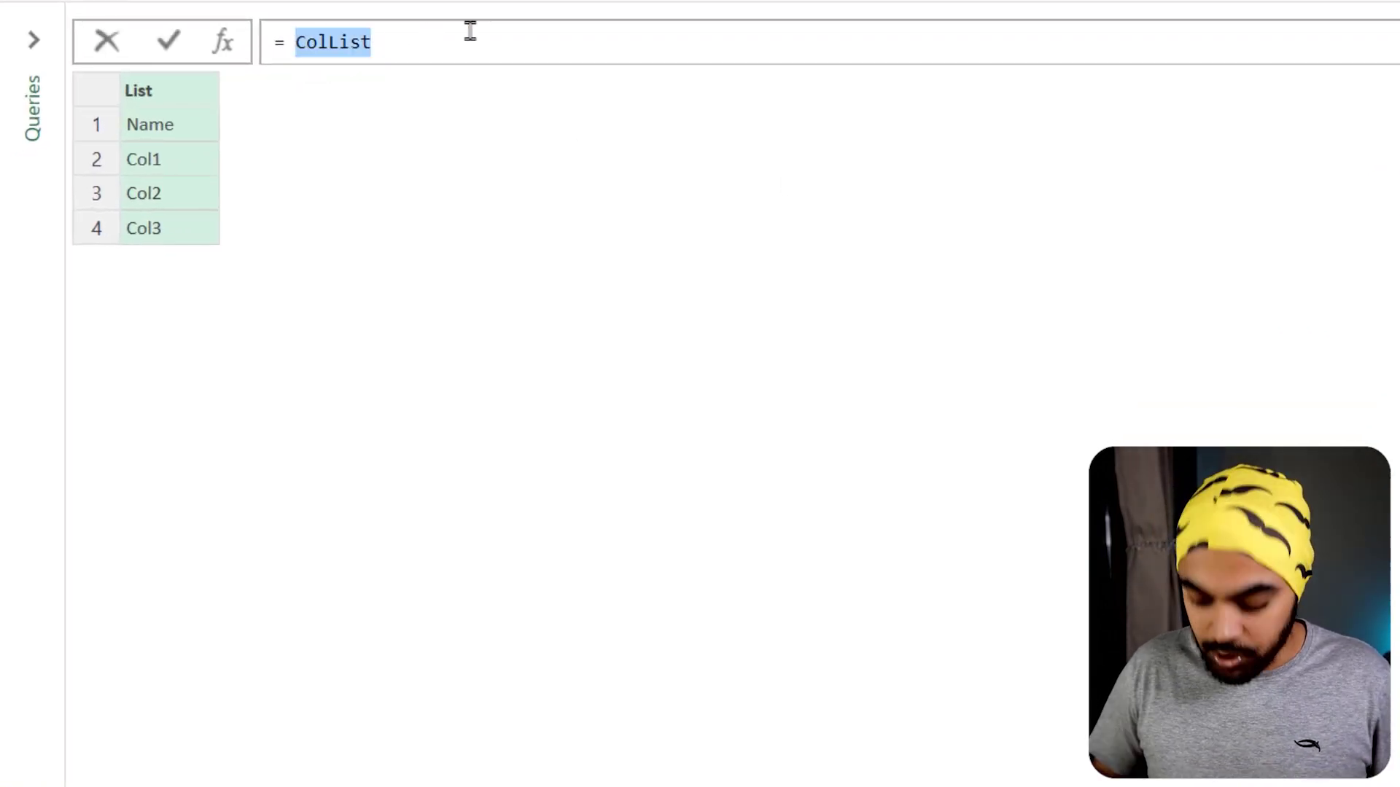
type("add")
key("Down")
key("Down")
key("Tab")
key("Return")
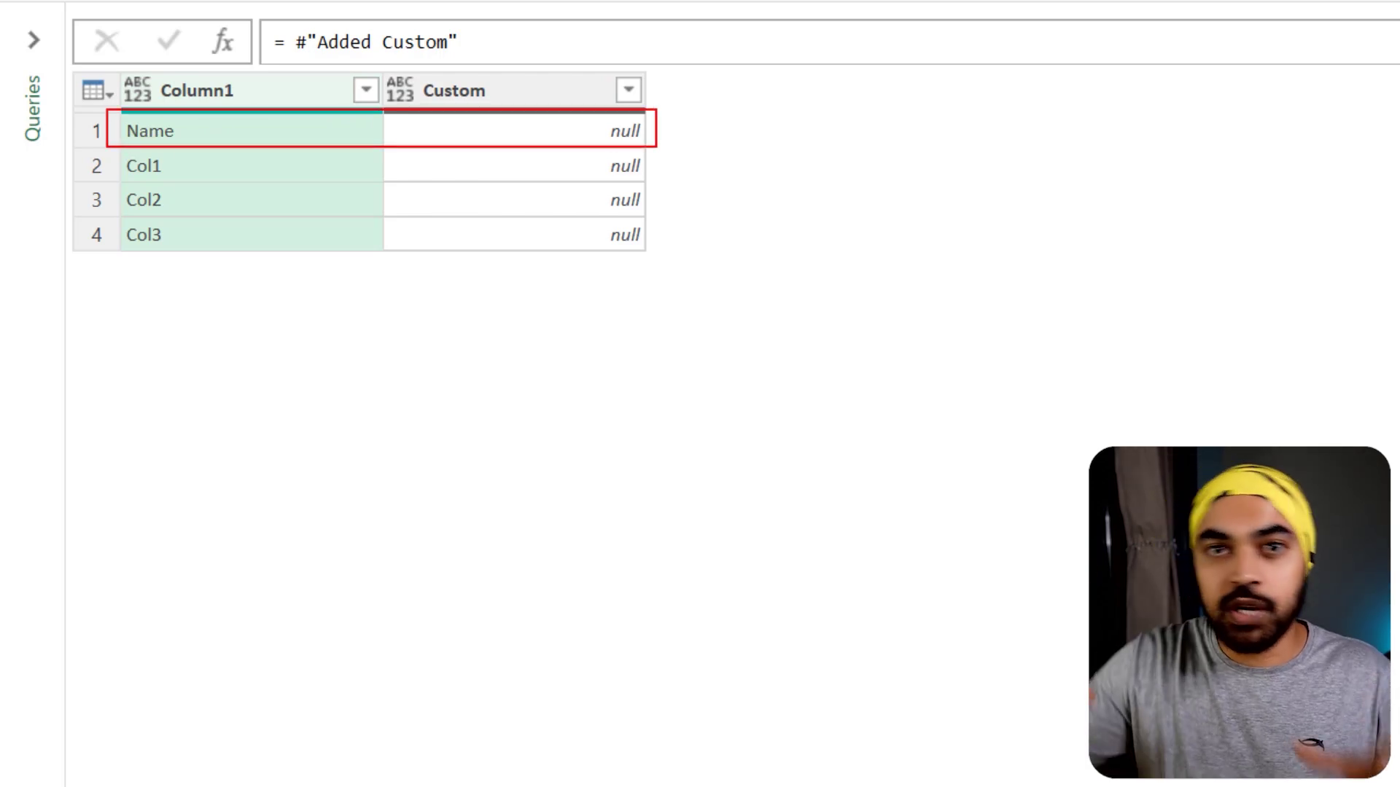
Wrap the new step's reference in Table.Transpose so the formula reads = Table.Transpose(#"Added Custom").
left_click(294, 42)
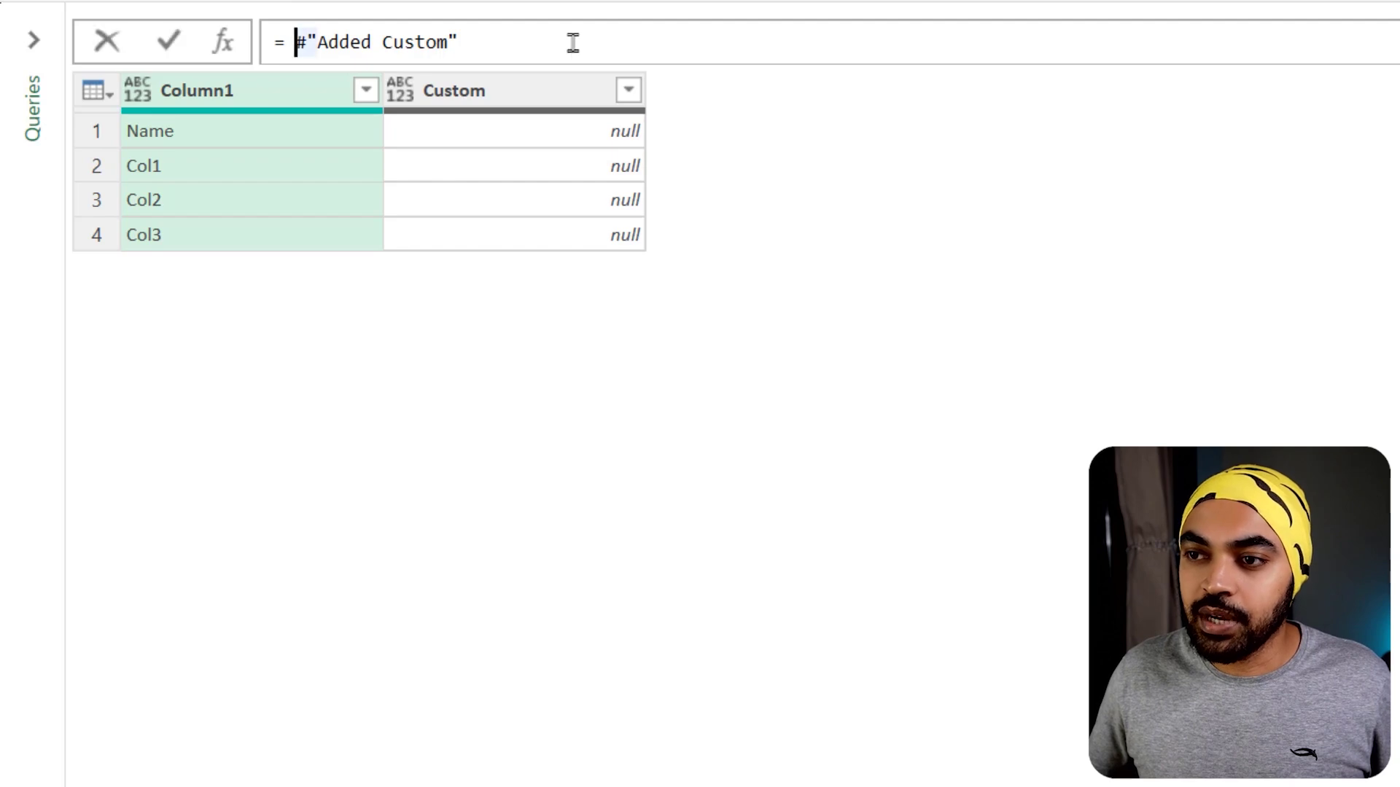
type("Table.Transpos")
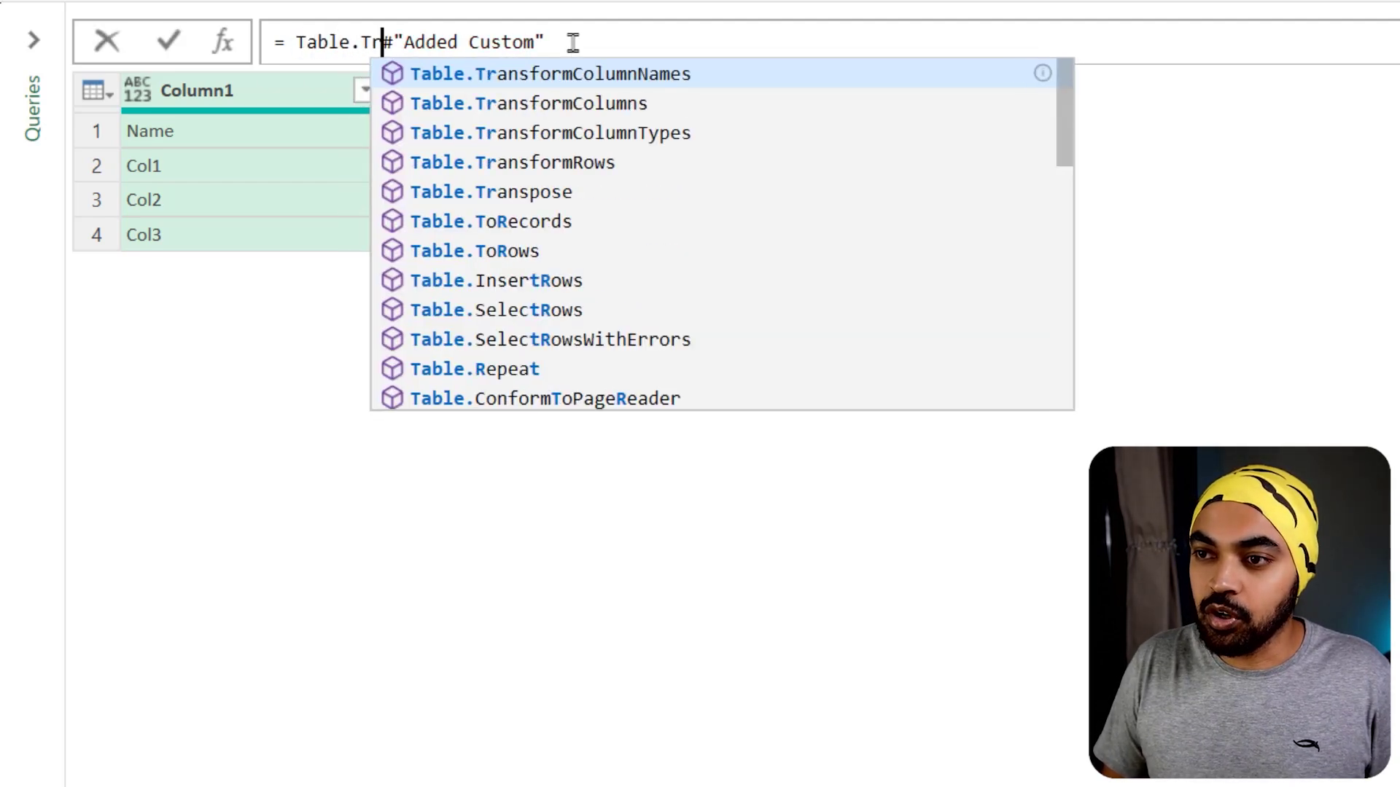
type("e(")
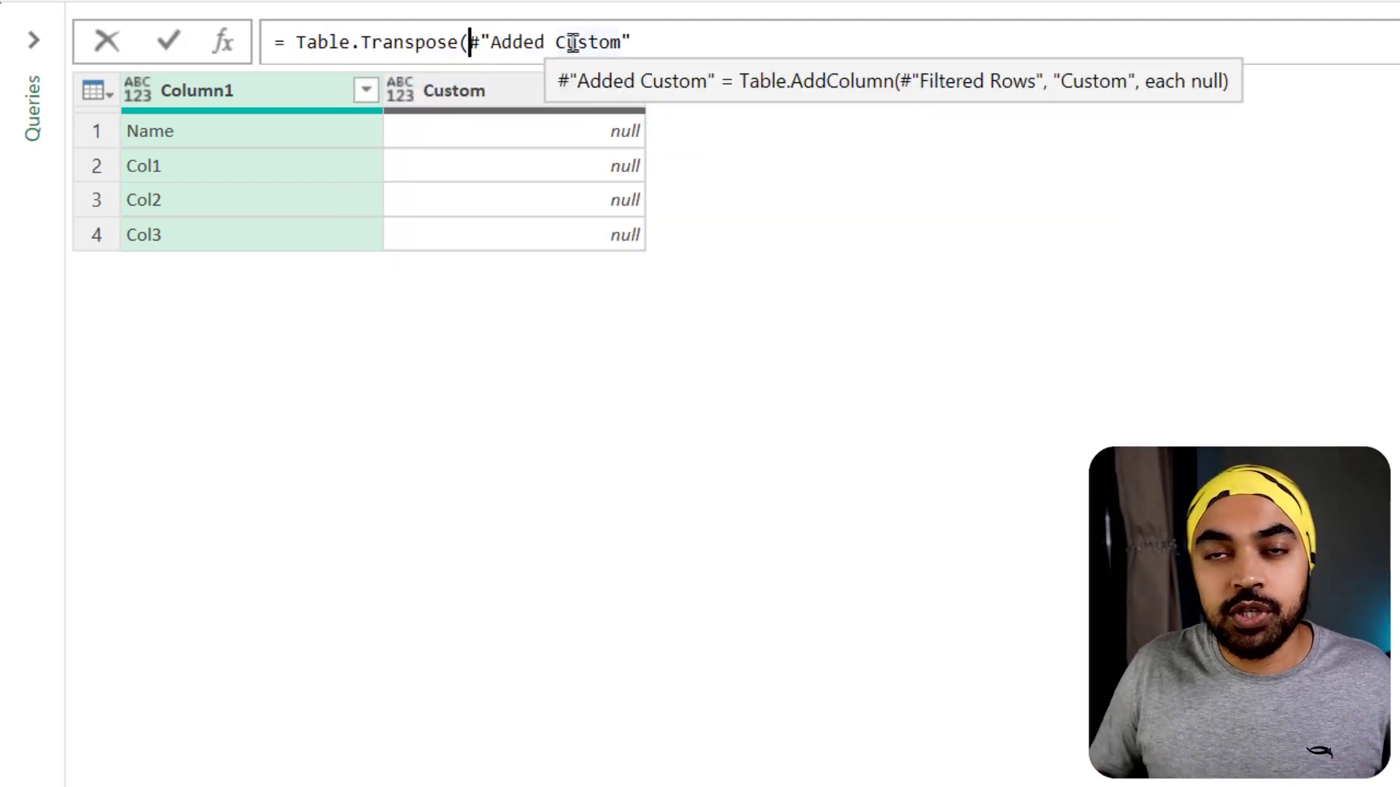
key("ctrl+Right")
key("ctrl+Right")
key("ctrl+Right")
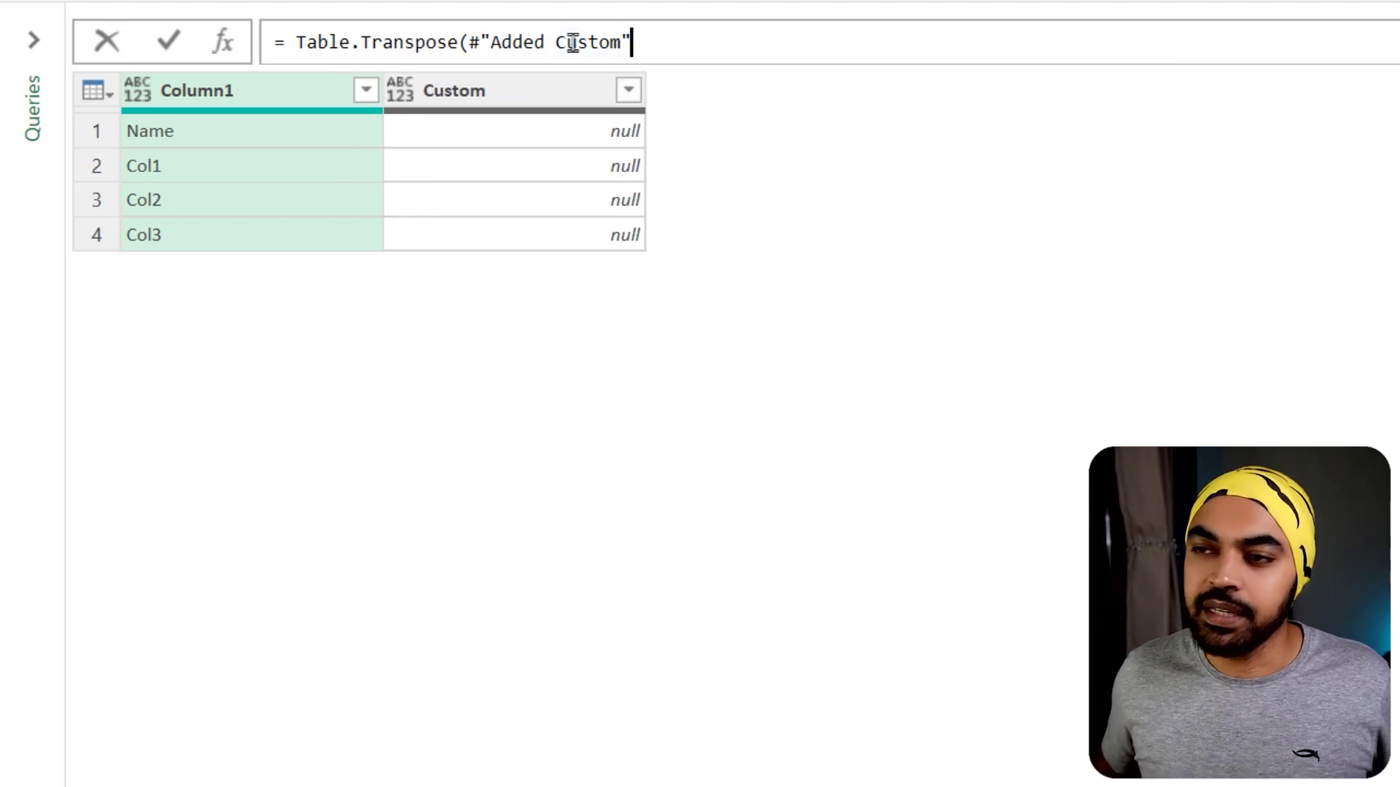
type(")")
key("Return")
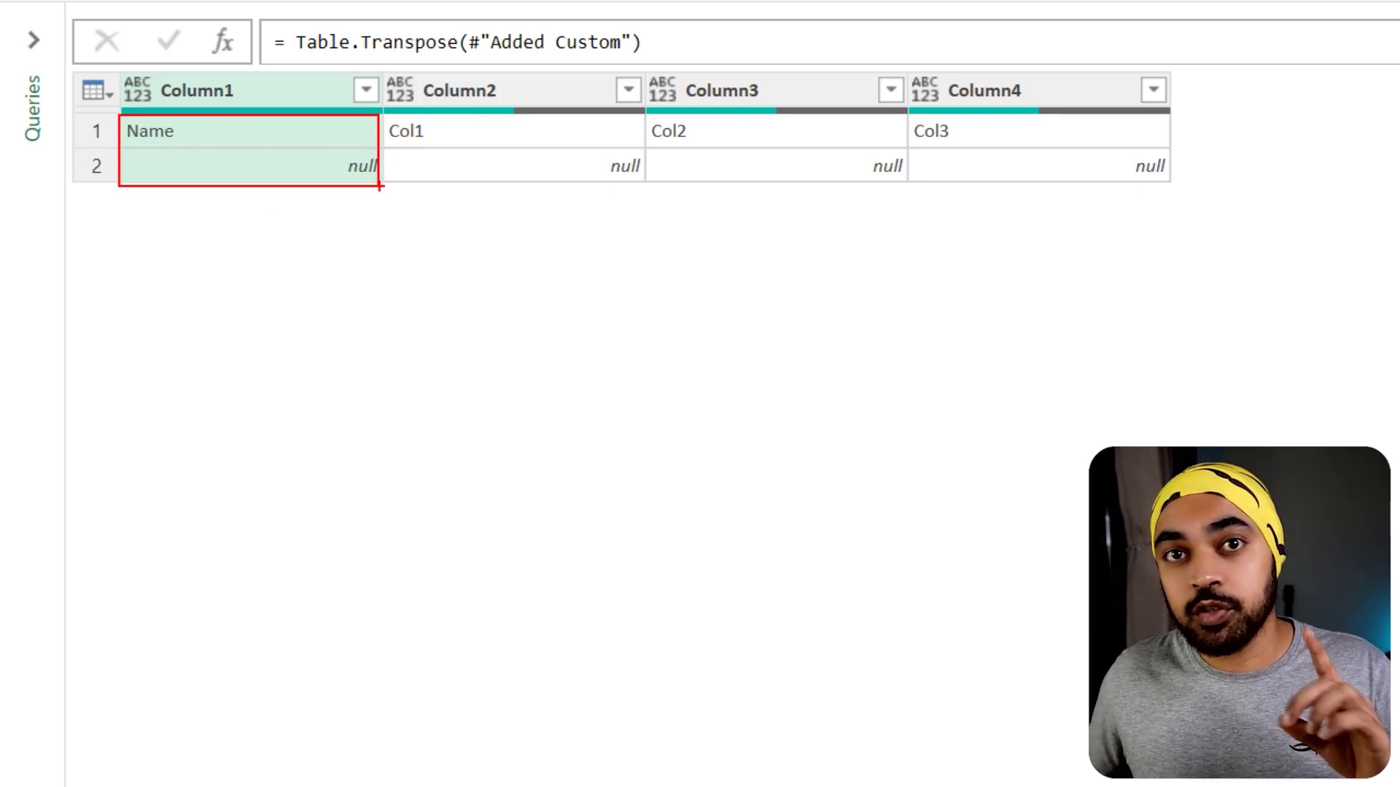
Examine how each column of the transposed table pairs a column name with null.
mouse_move(233, 186)
left_mouse_down()
mouse_move(234, 235)
mouse_move(264, 285)
left_mouse_up()
left_click_drag(394, 117, 656, 184)
left_click_drag(520, 215, 556, 248)
left_click_drag(650, 114, 904, 193)
left_click_drag(751, 216, 797, 241)
left_click_drag(912, 112, 1140, 185)
left_click_drag(1011, 256, 1061, 265)
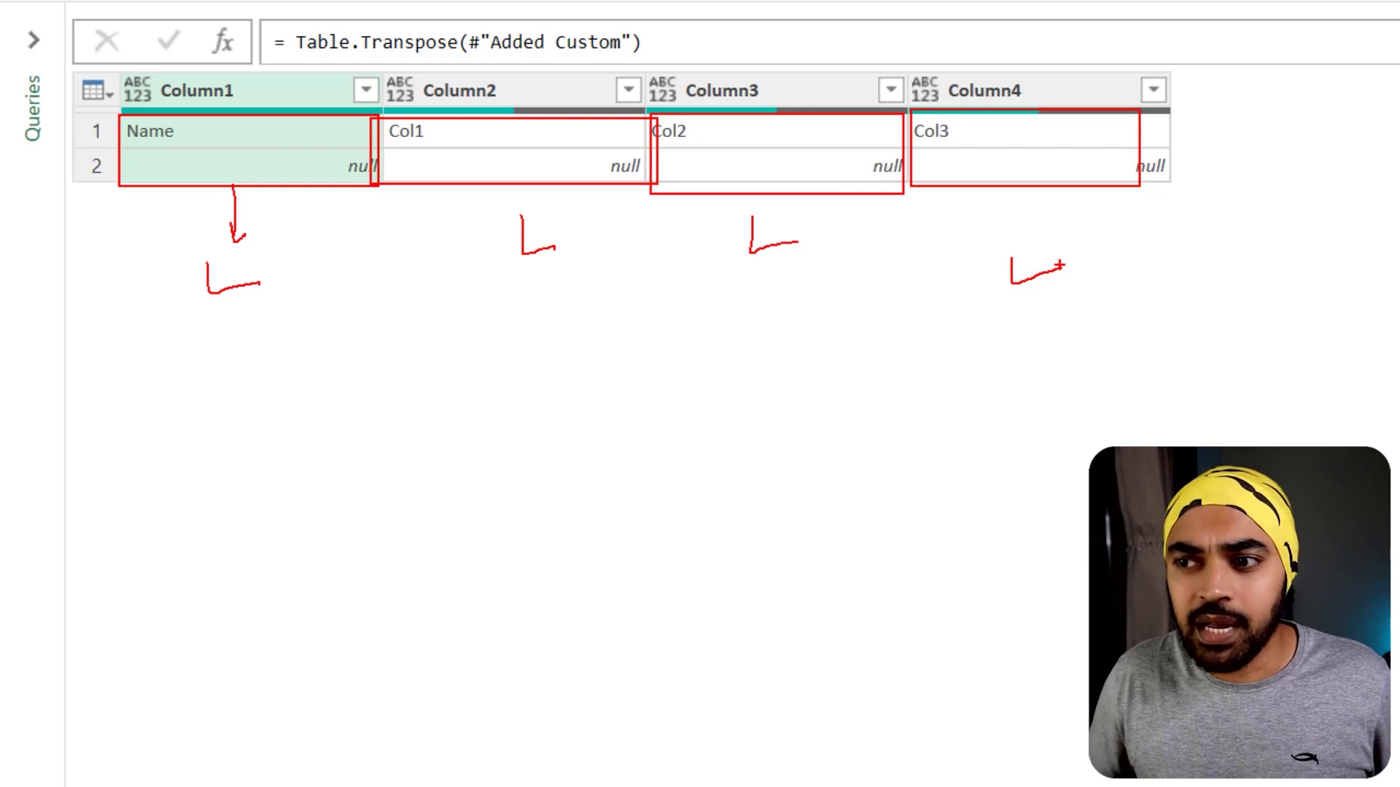
key("Escape")
Convert the transposed table into a list of lists with the formula = Table.ToColumns(Table.Transpose(#"Added Custom")).
left_click(296, 41)
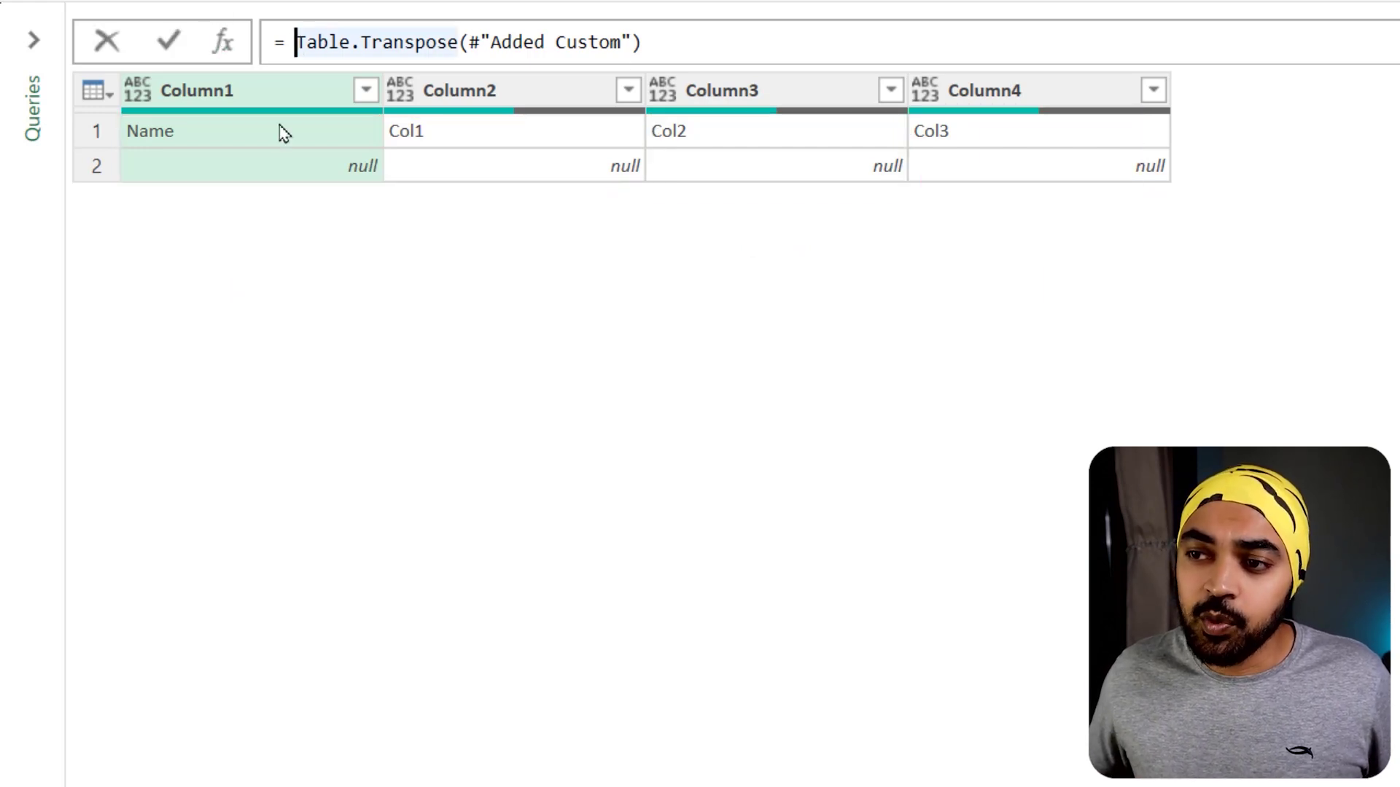
left_click_drag(262, 165, 295, 131)
left_click_drag(454, 158, 498, 115)
left_click_drag(724, 151, 765, 119)
left_click_drag(934, 167, 1008, 128)
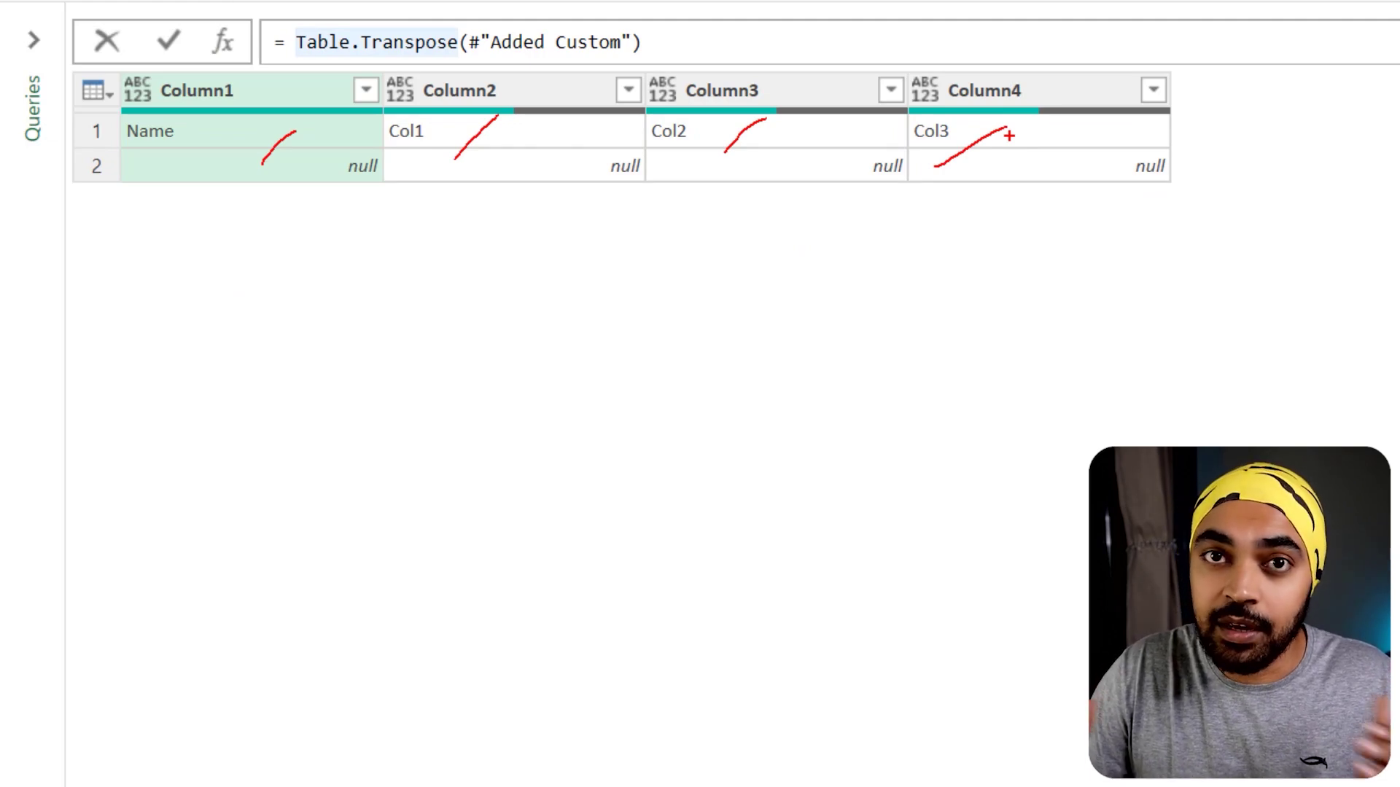
key("Escape")
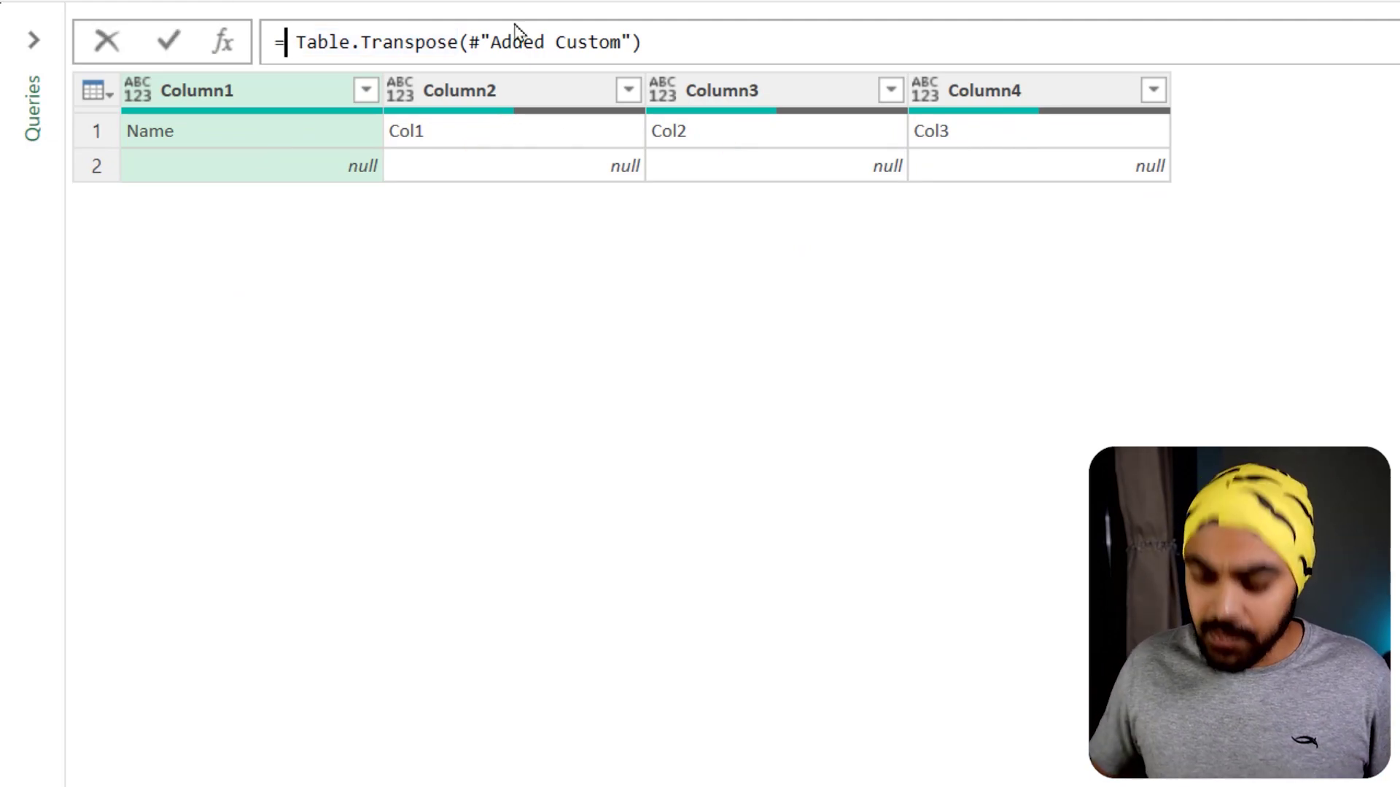
type("Table.To")
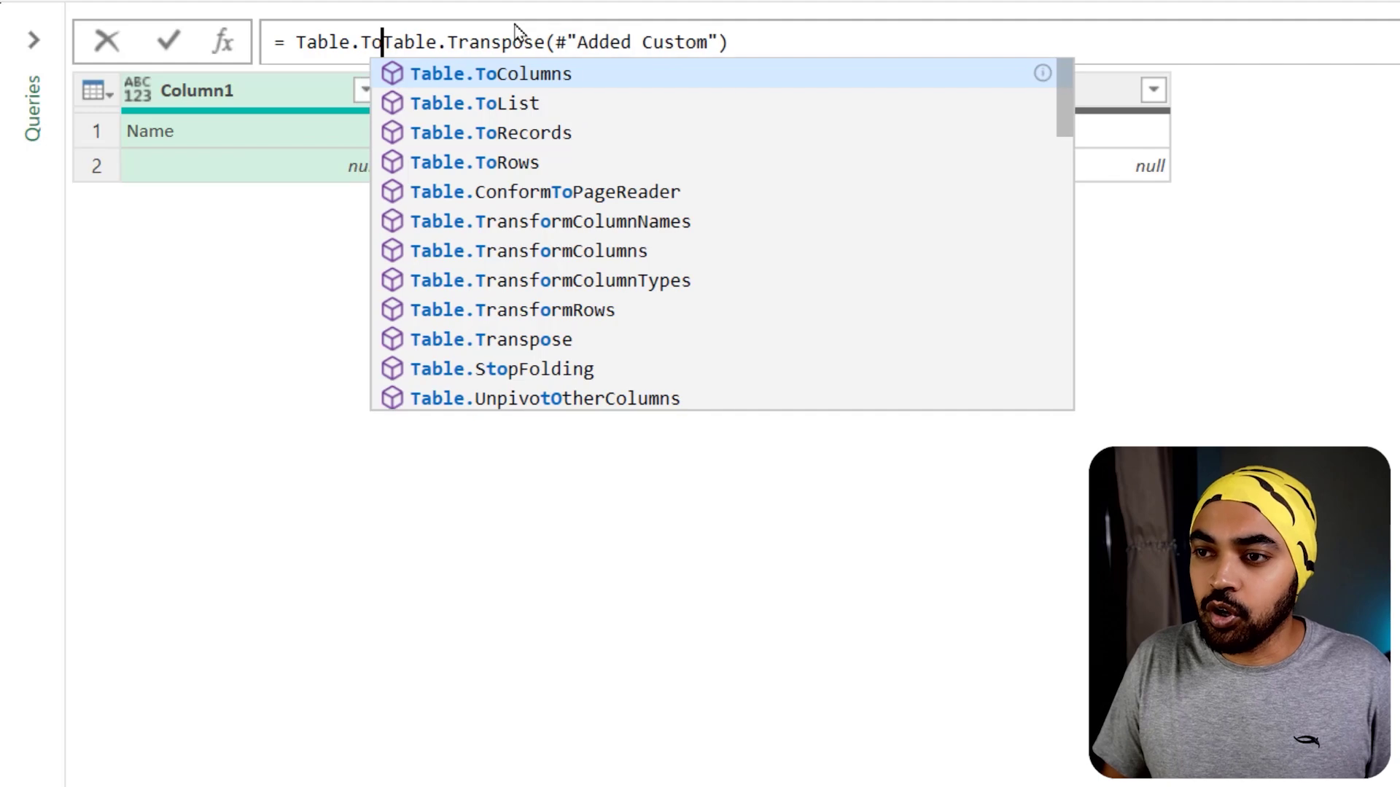
type("Columns(")
key("ctrl+Right")
key("End")
type(")")
key("Return")
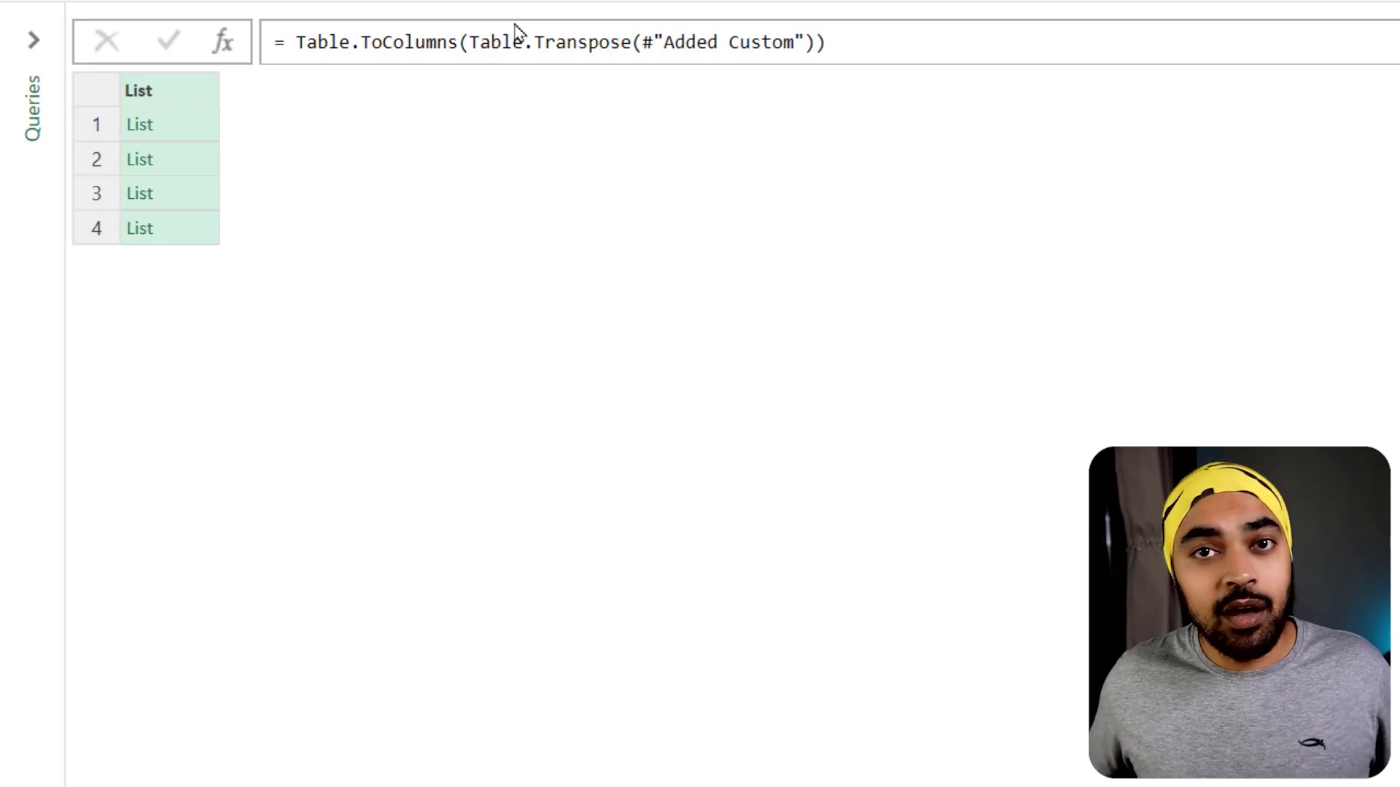
Preview the contents of the first and second nested lists in the Table.ToColumns result.
left_click(174, 127)
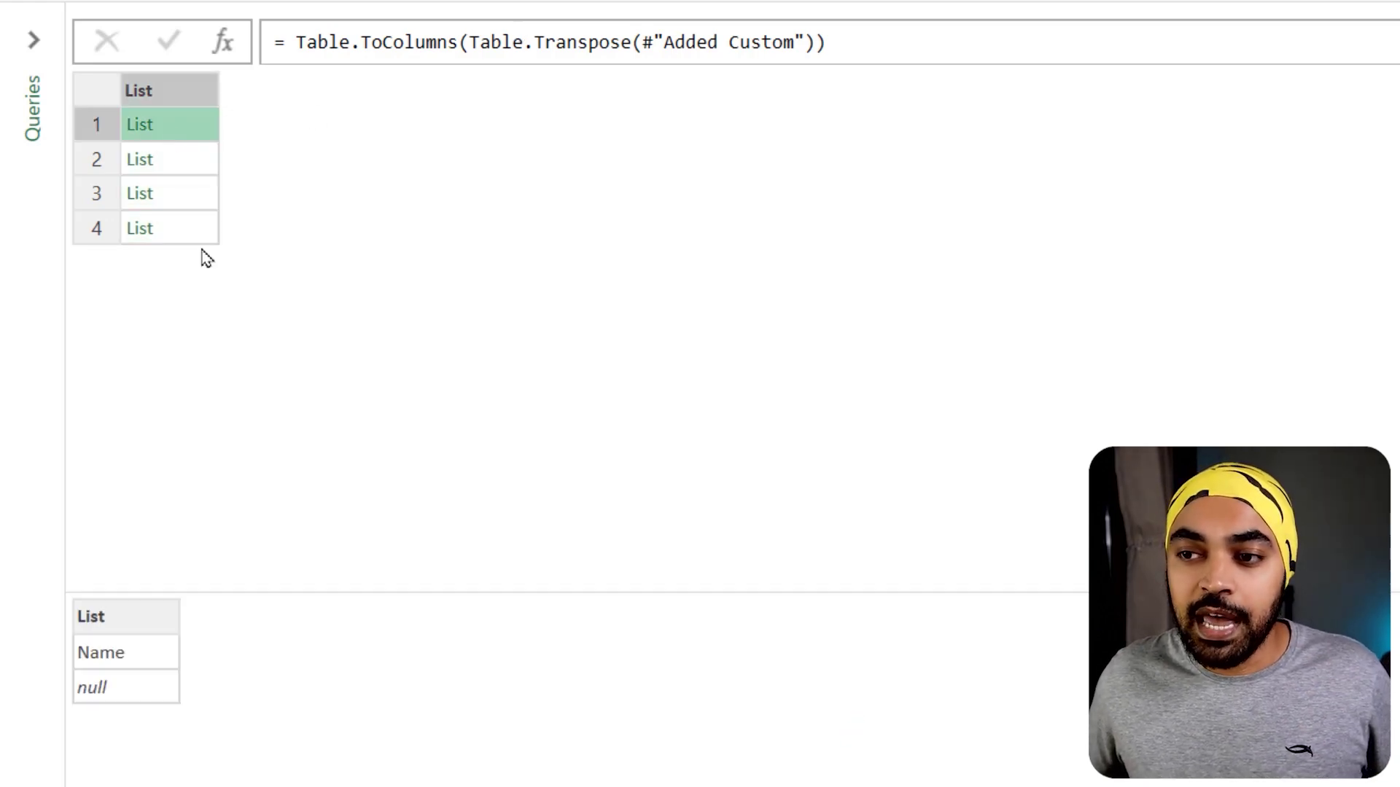
left_click_drag(243, 592, 243, 526)
left_click_drag(144, 600, 167, 577)
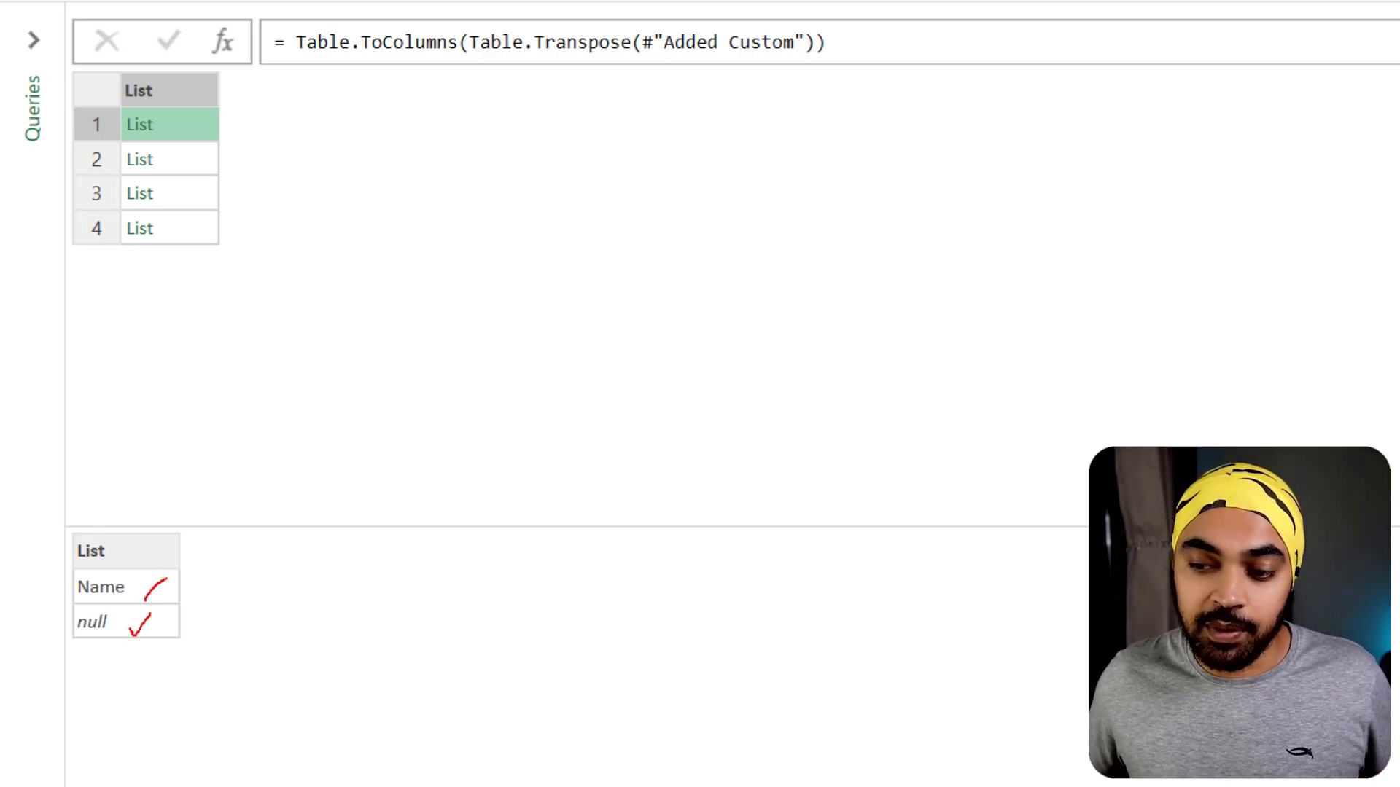
left_click(169, 162)
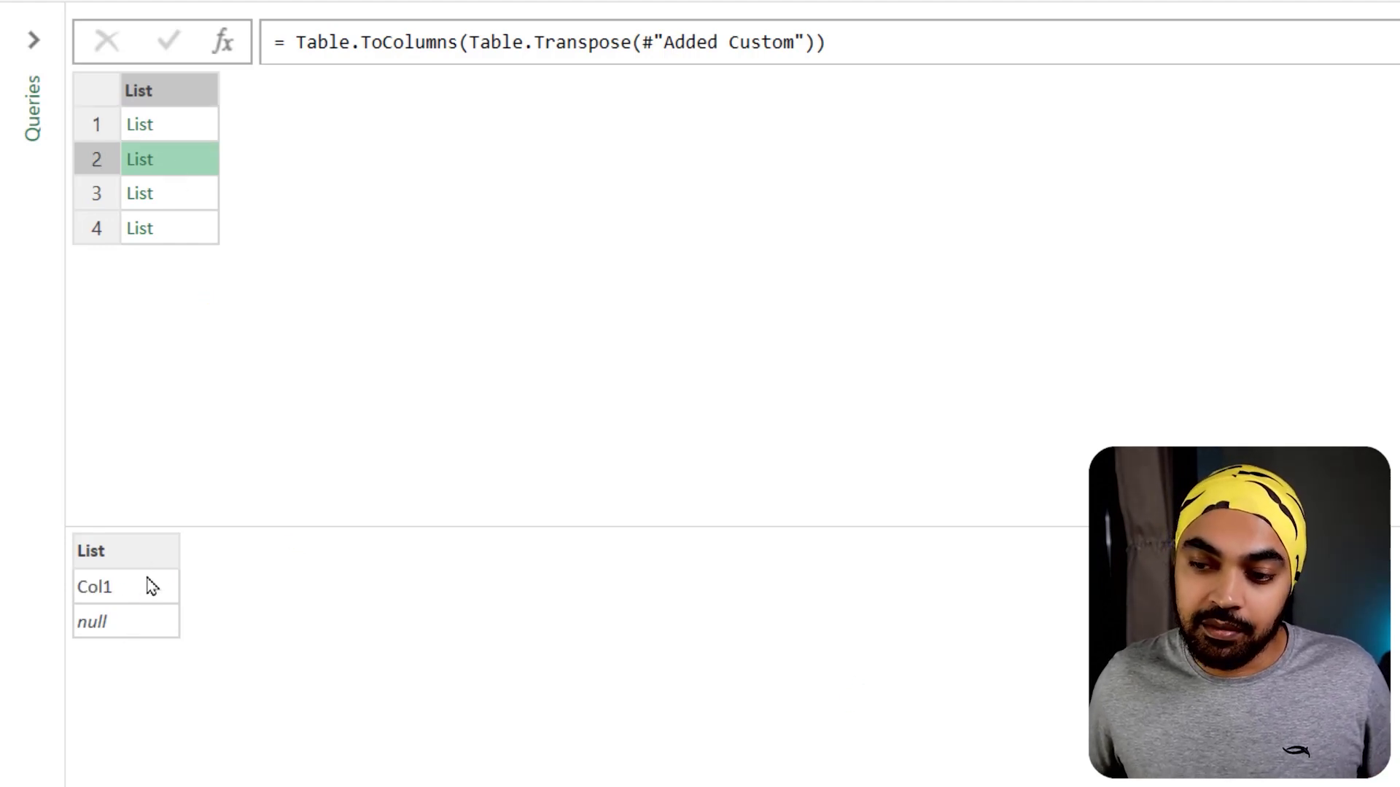
left_click_drag(139, 583, 150, 568)
left_click_drag(133, 619, 157, 599)
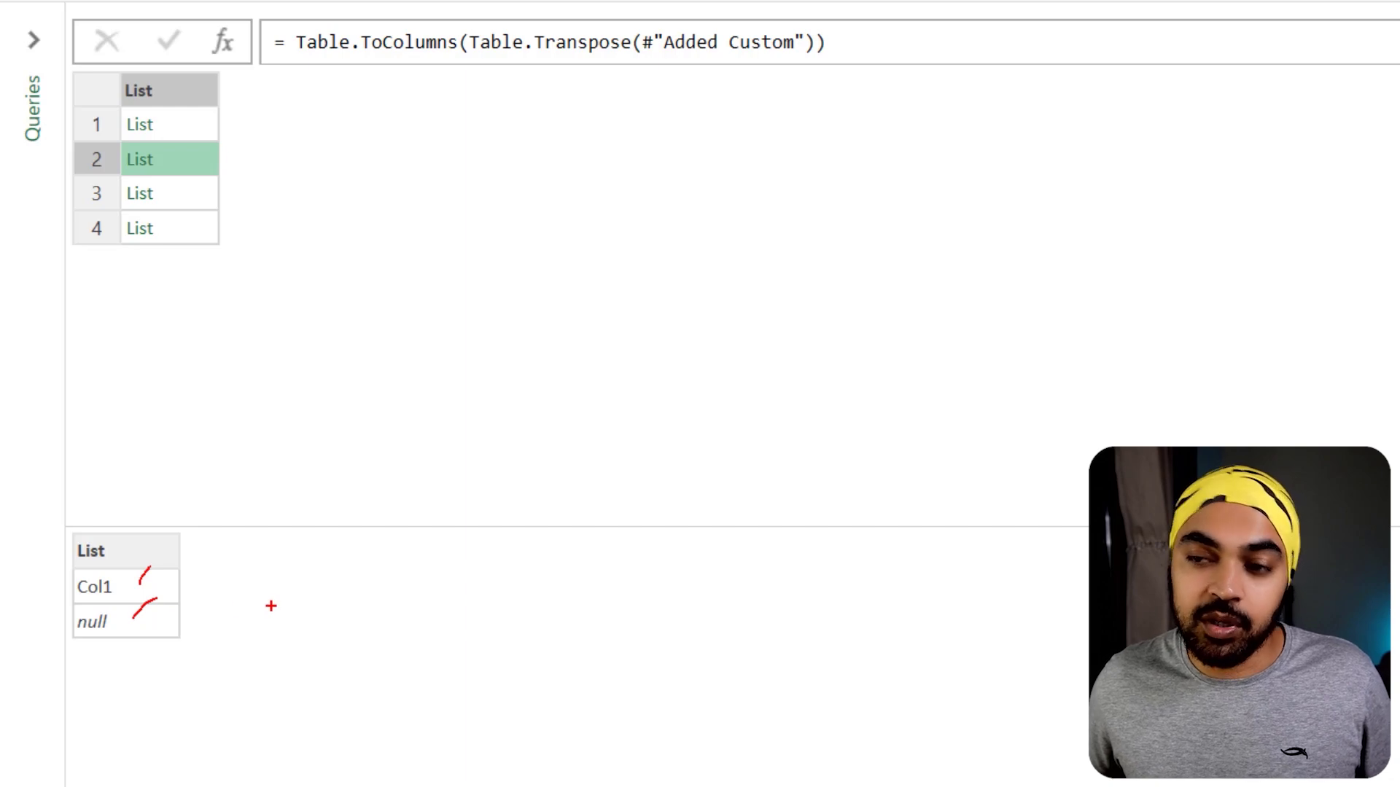
key("Escape")
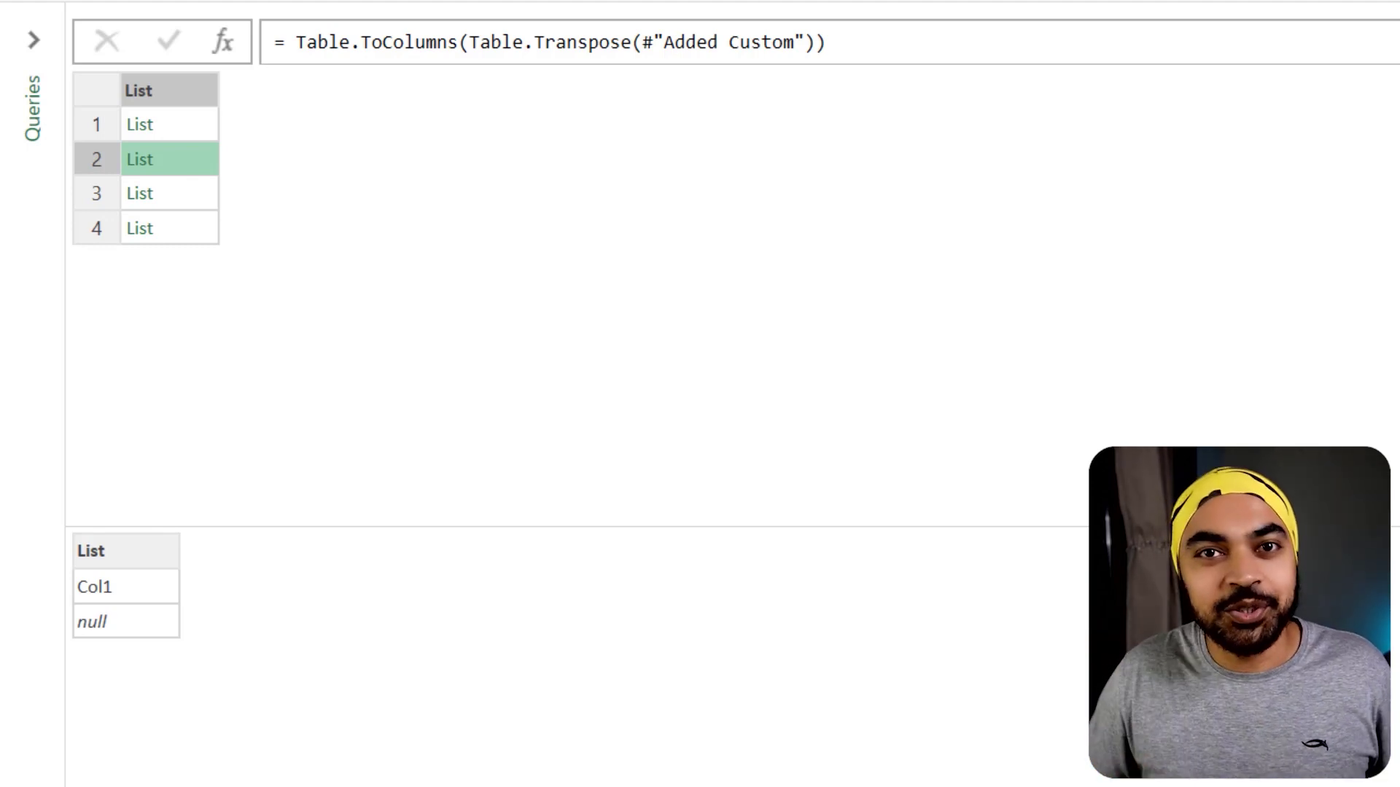
key("ctrl+2")
mouse_move(73, 71)
left_mouse_down()
mouse_move(210, 187)
mouse_move(230, 237)
left_mouse_up()
left_click_drag(172, 118, 205, 108)
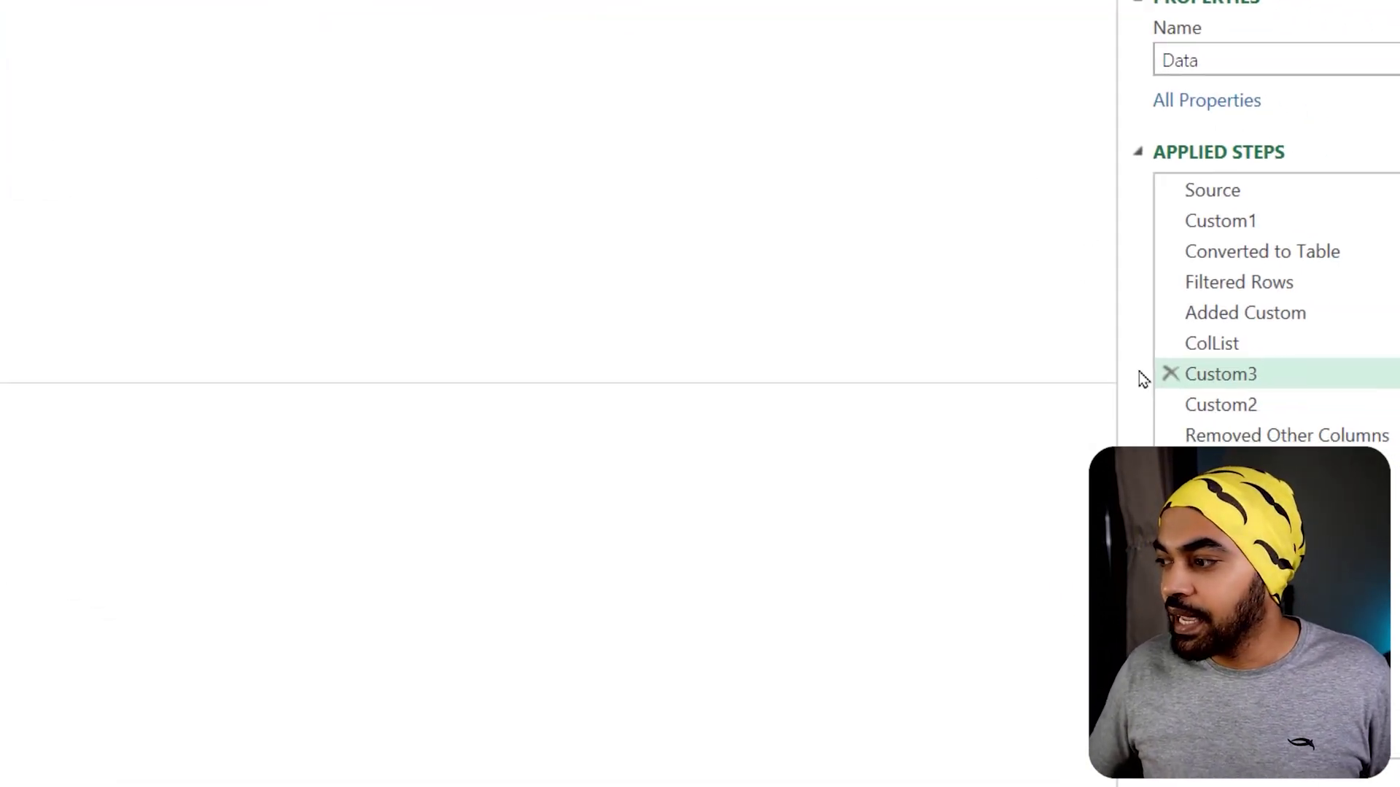
Rename the Custom3 step to RenameCols.
double_click(1221, 376)
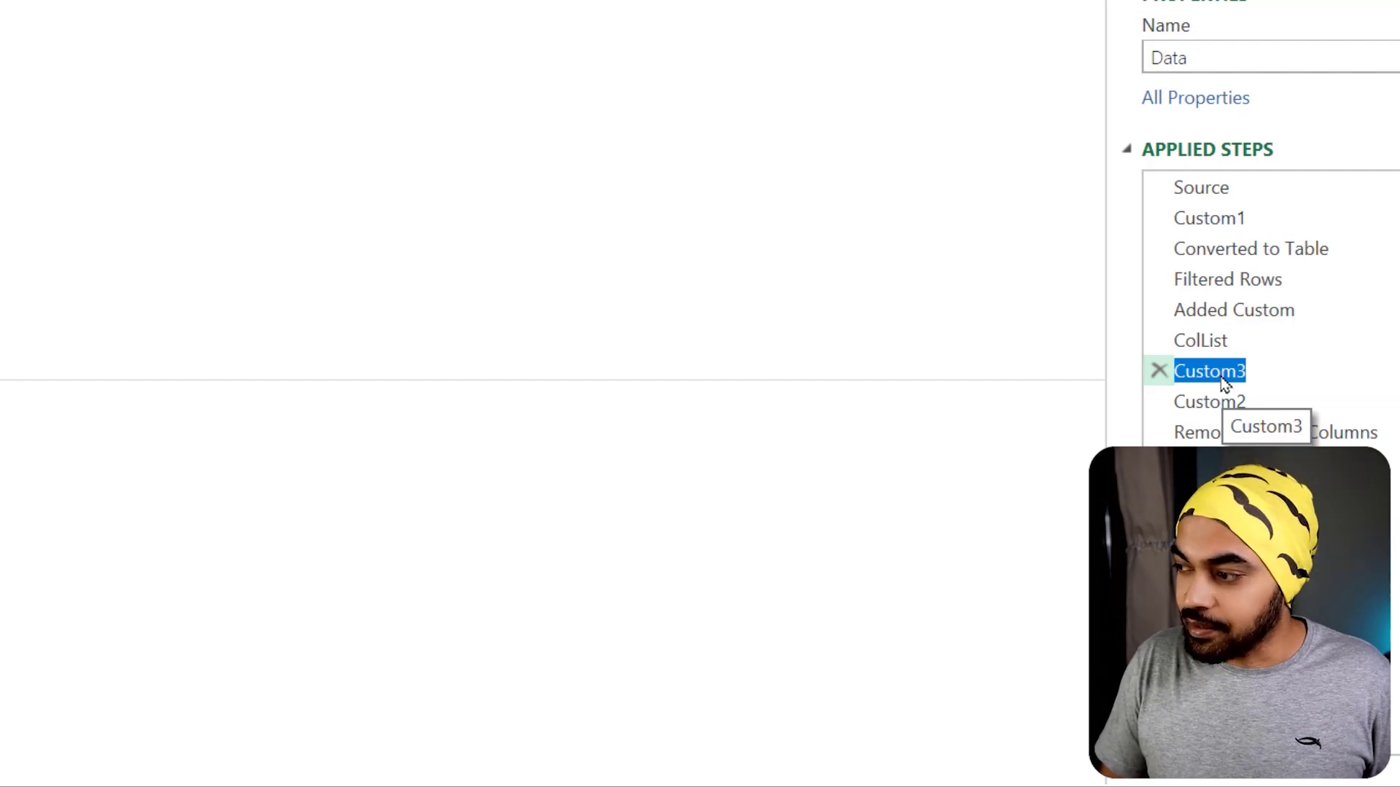
type("Re")
key("BackSpace")
key("BackSpace")
type("Re")
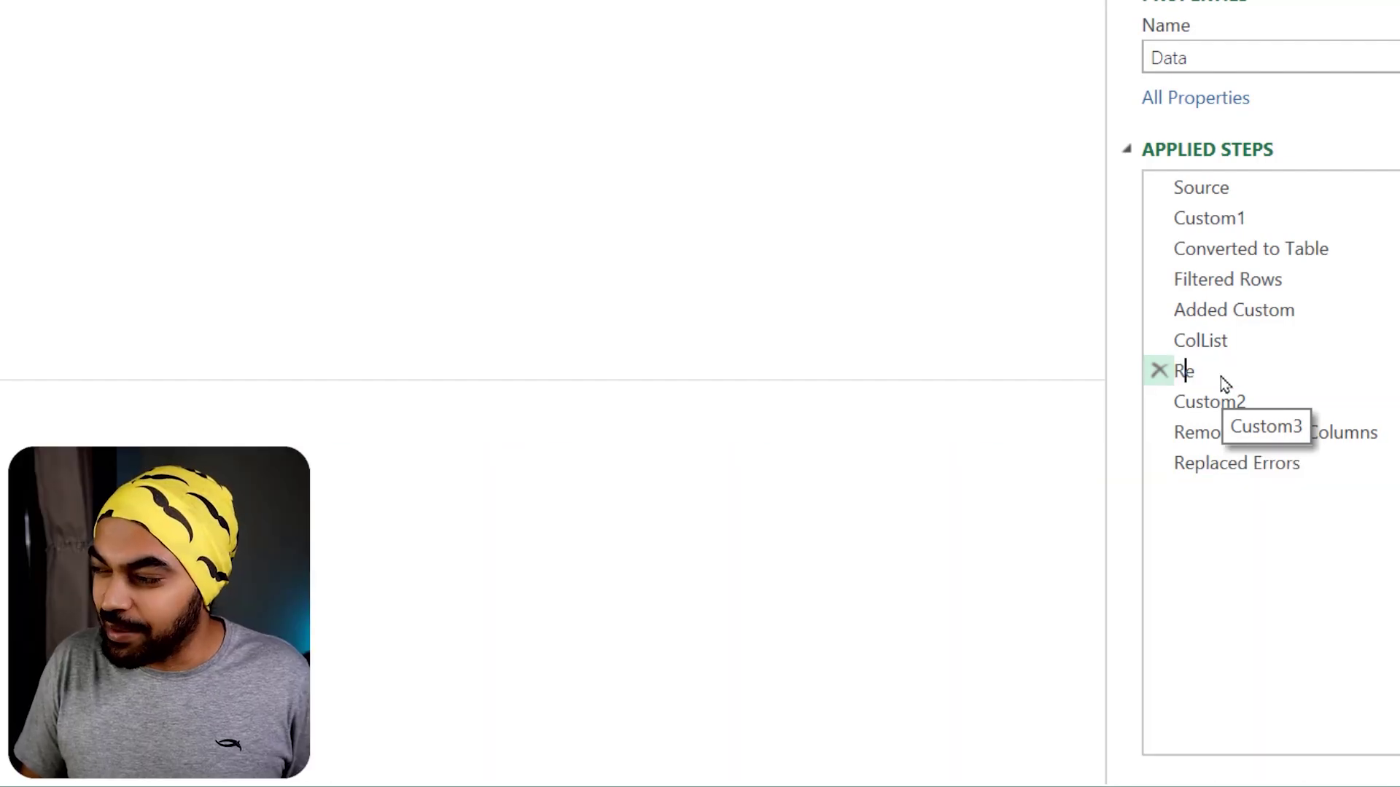
type("nameCols")
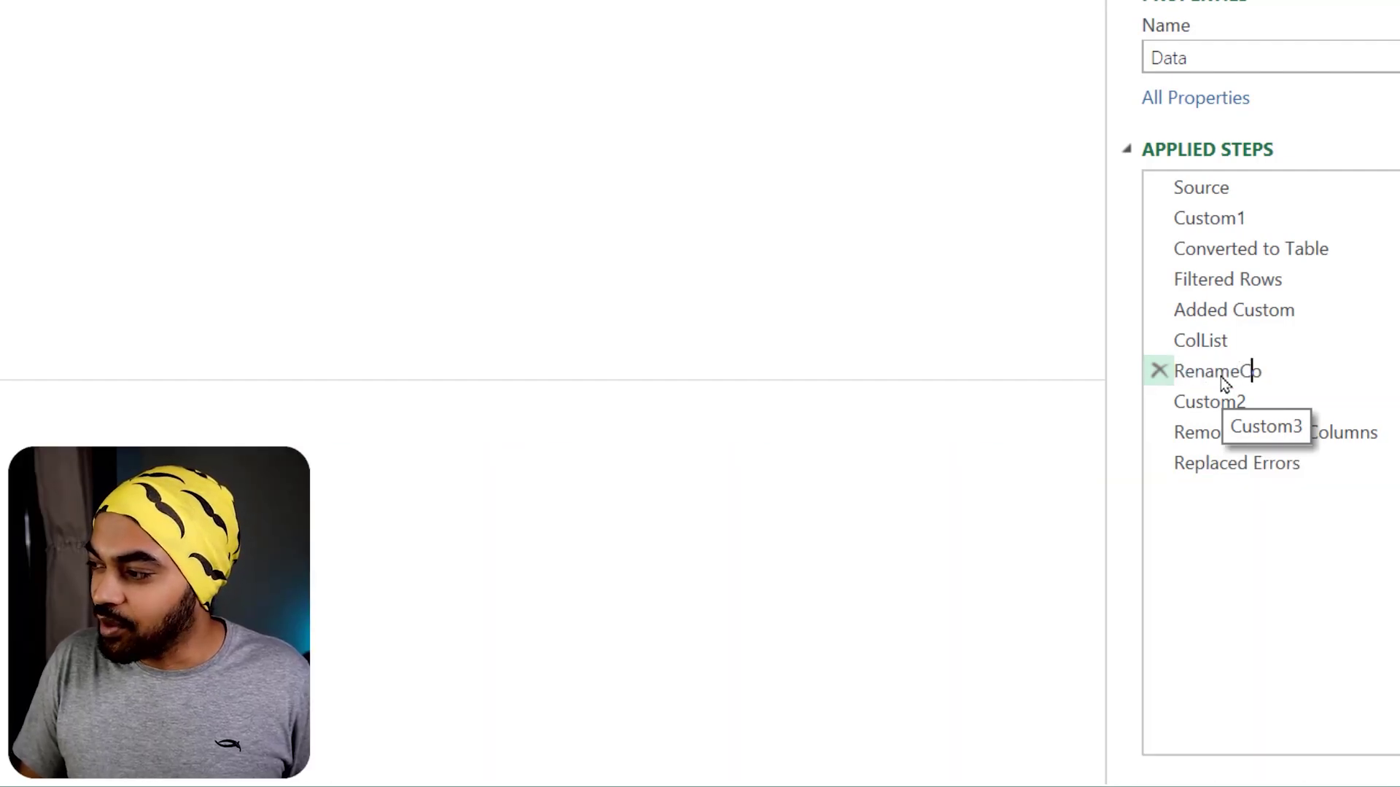
key("Return")
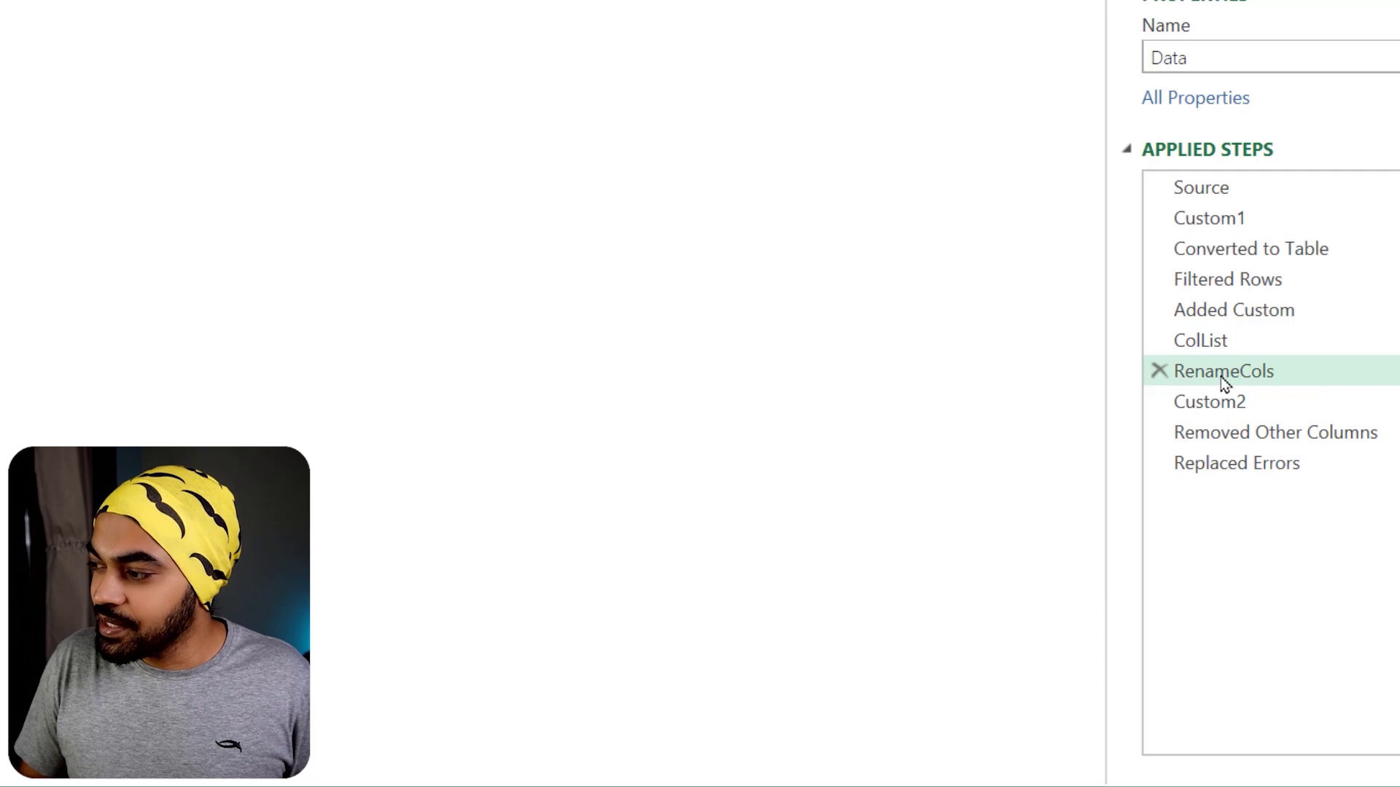
Check the Replaced Errors, RenameCols and Custom2 steps for the source of the query error.
left_click(1241, 472)
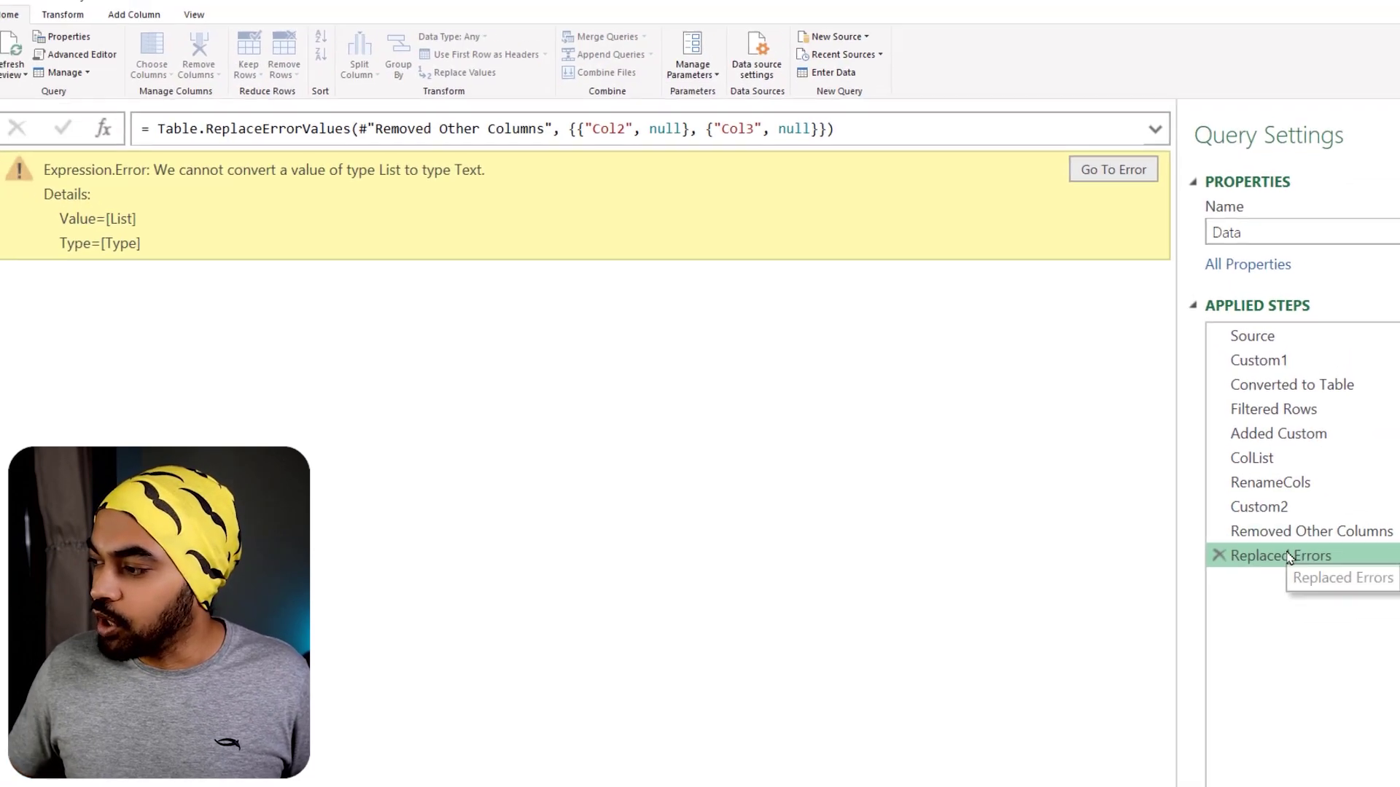
left_click(1276, 484)
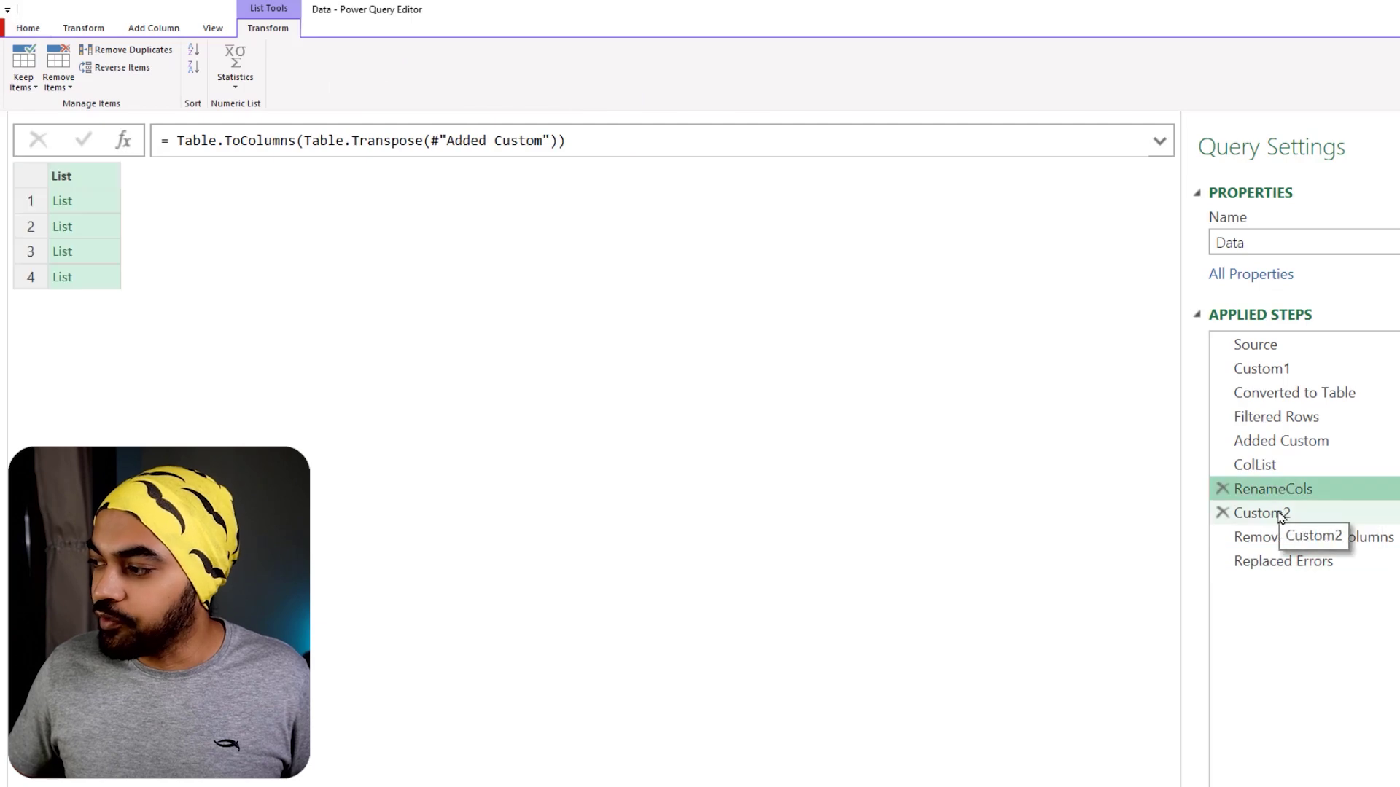
left_click(1278, 519)
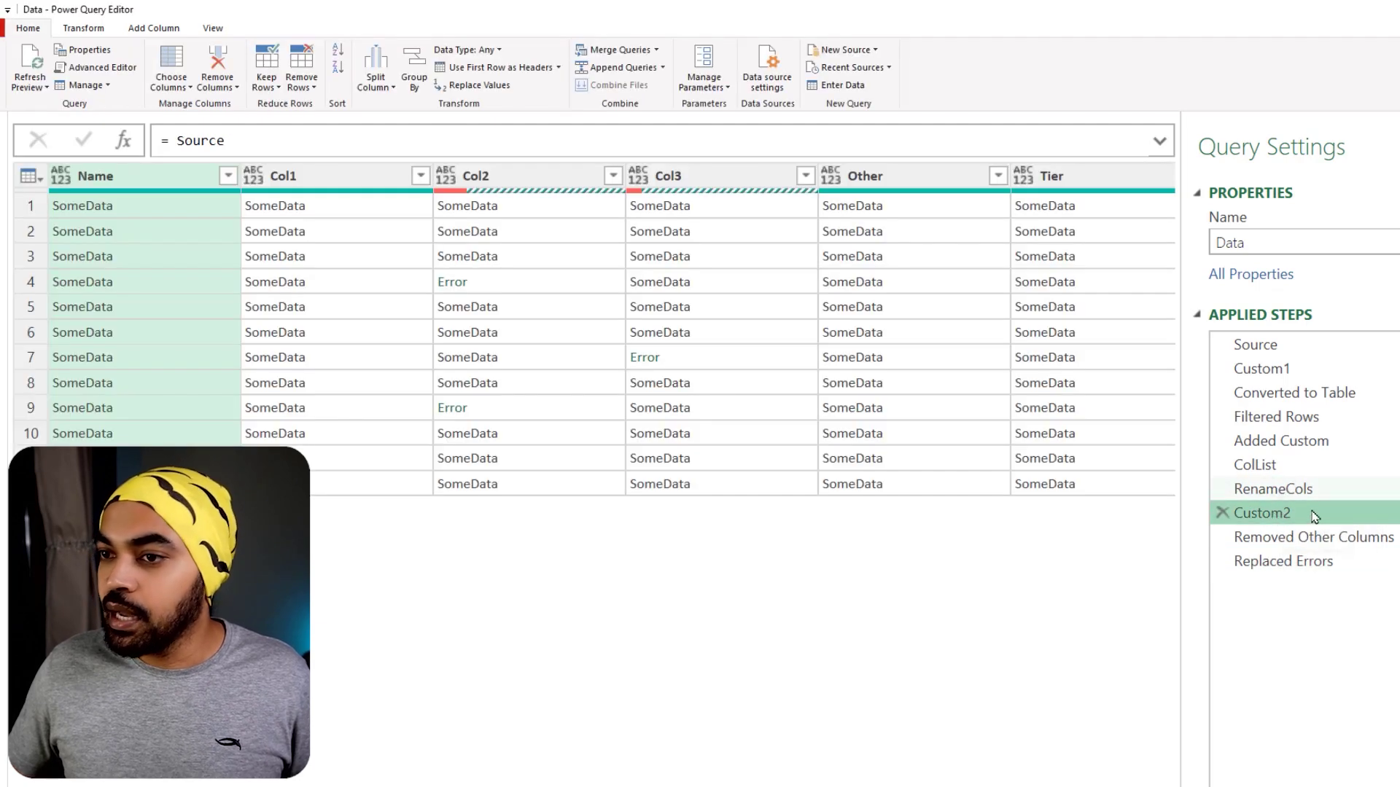
Correct the Removed Other Columns formula to reference ColList: = Table.SelectColumns(Custom2,ColList).
left_click(1295, 541)
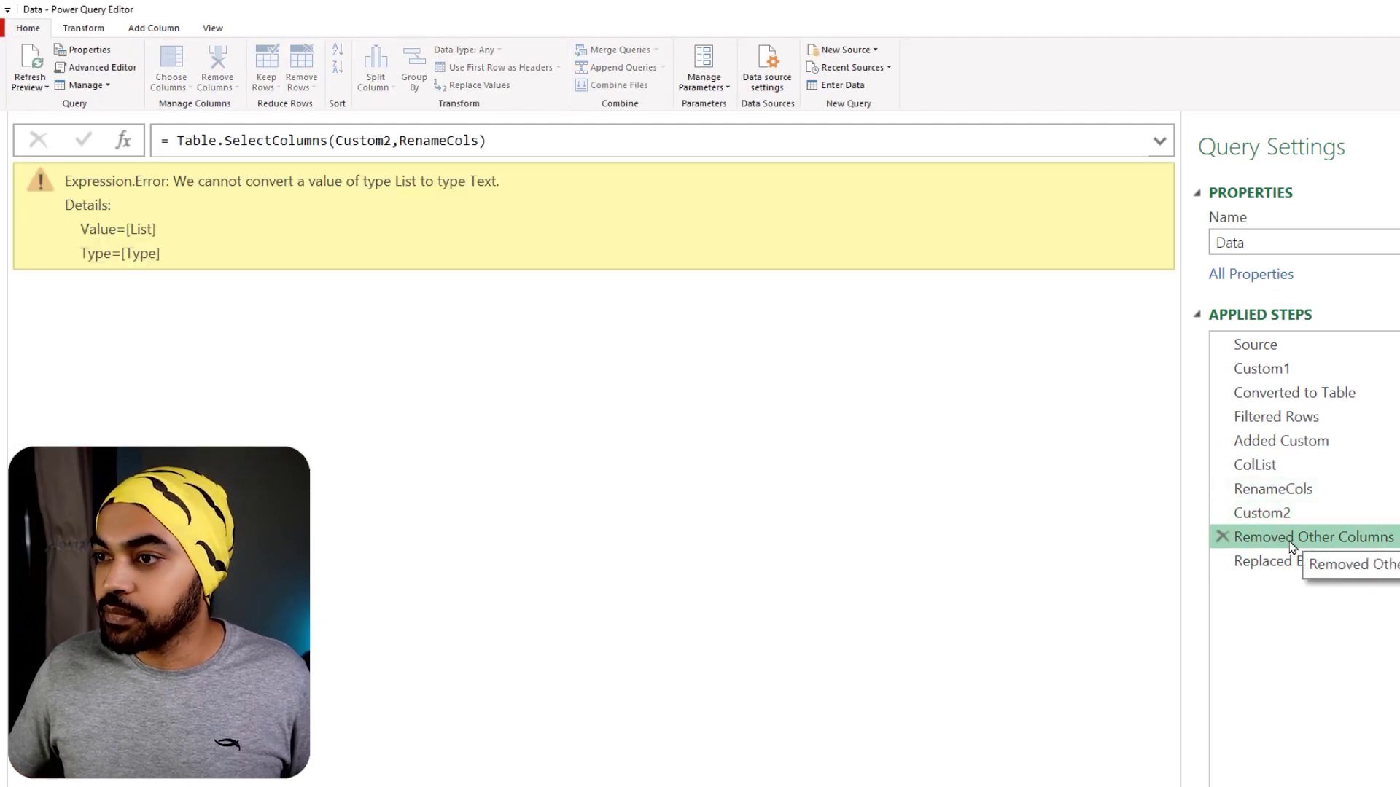
left_click_drag(392, 129, 485, 155)
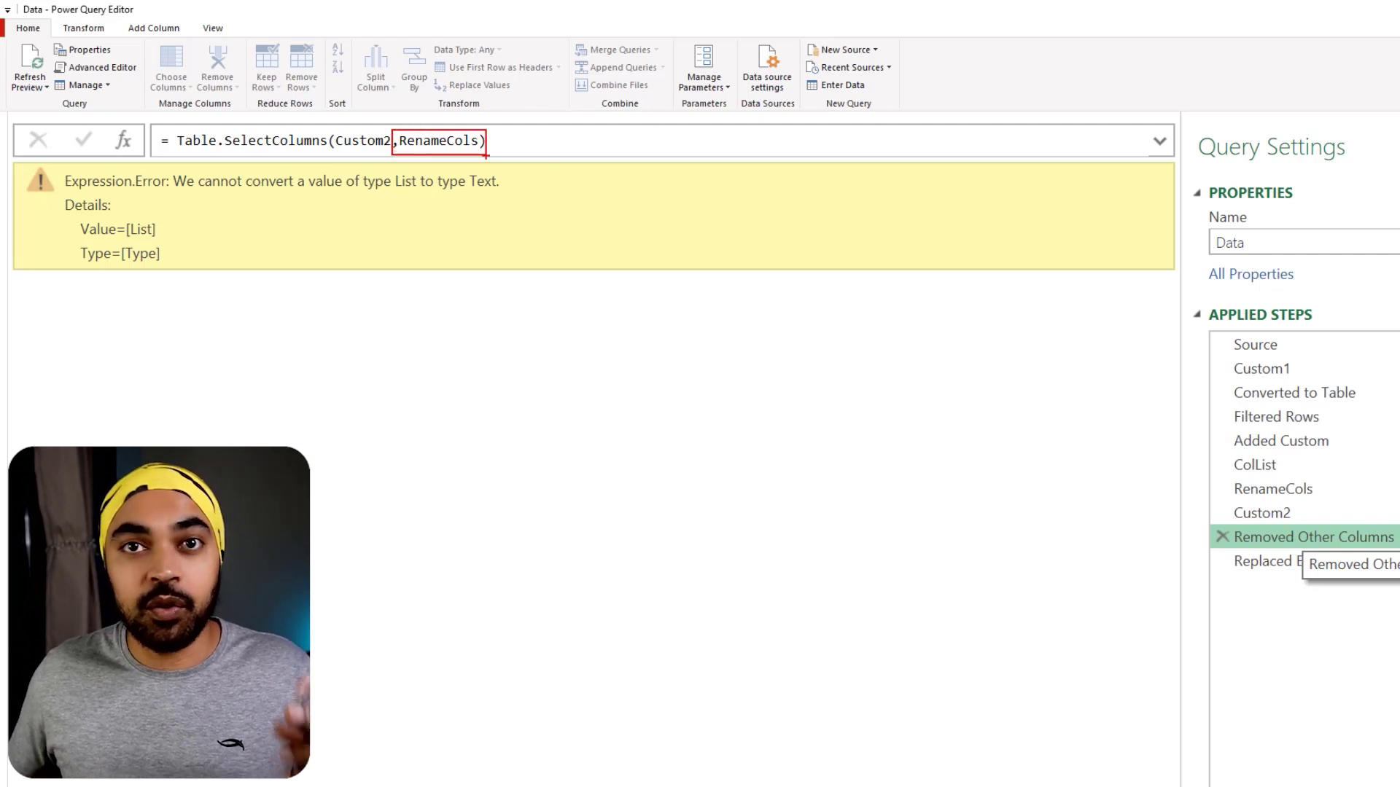
mouse_move(467, 145)
left_mouse_down()
mouse_move(625, 285)
mouse_move(961, 419)
mouse_move(1208, 465)
left_mouse_up()
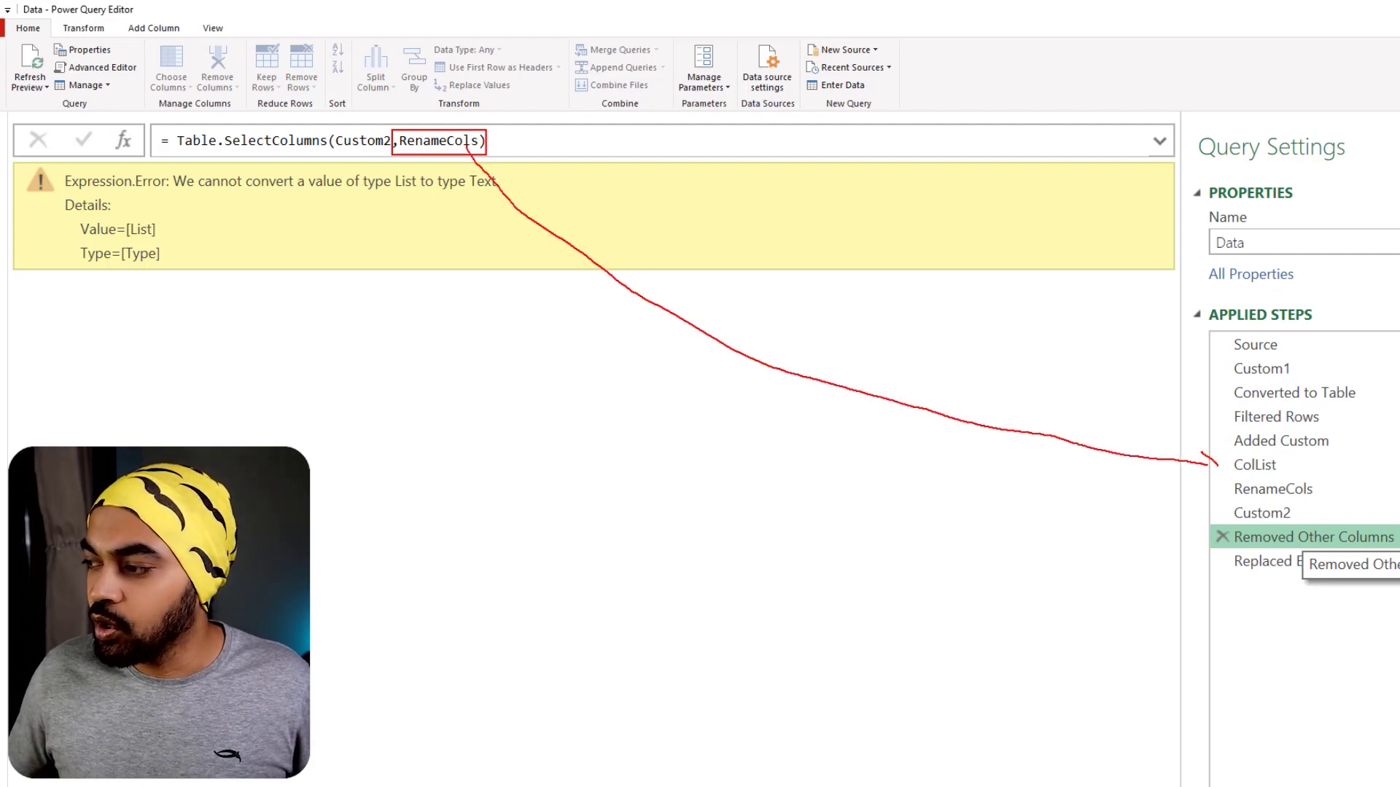
key("Escape")
left_click_drag(400, 140, 544, 140)
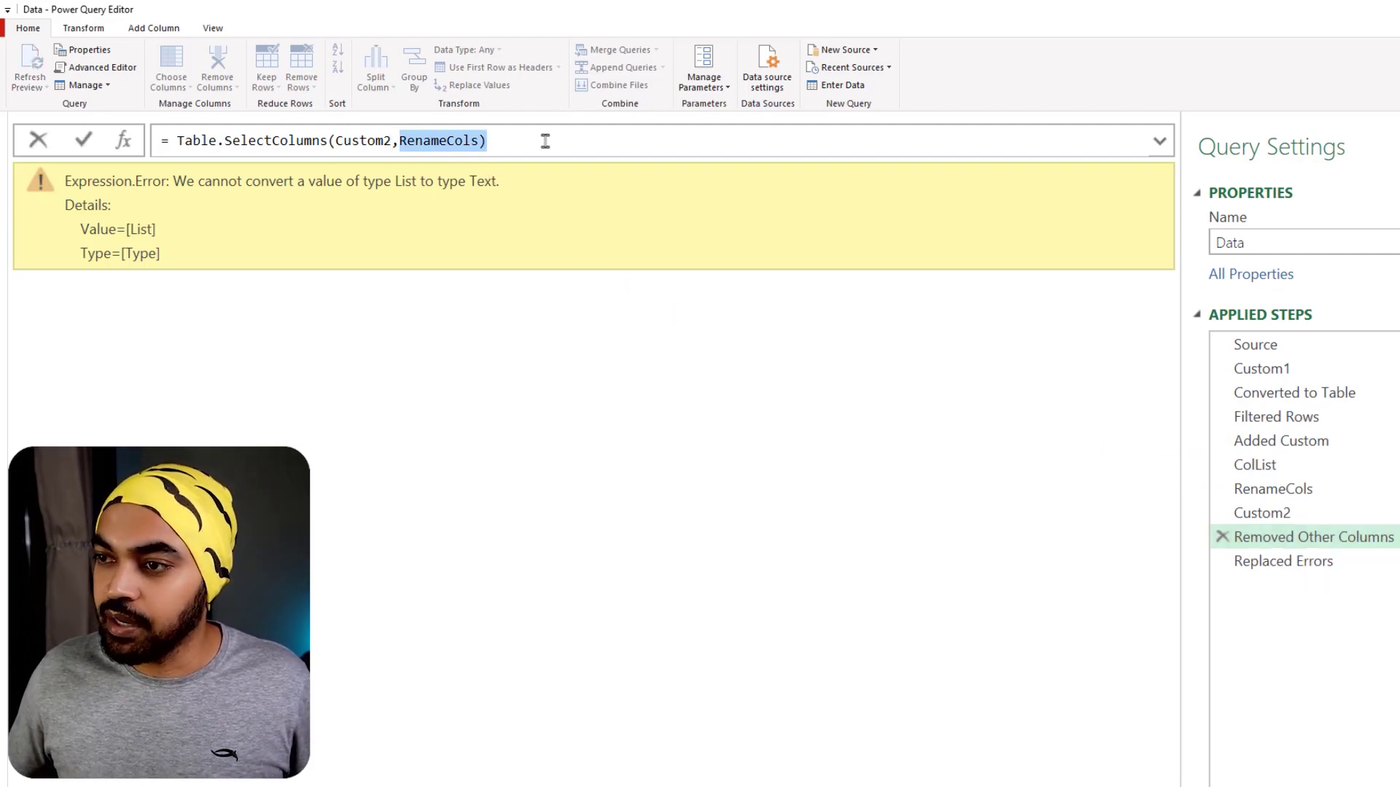
type("C")
key("Tab")
key("Return")
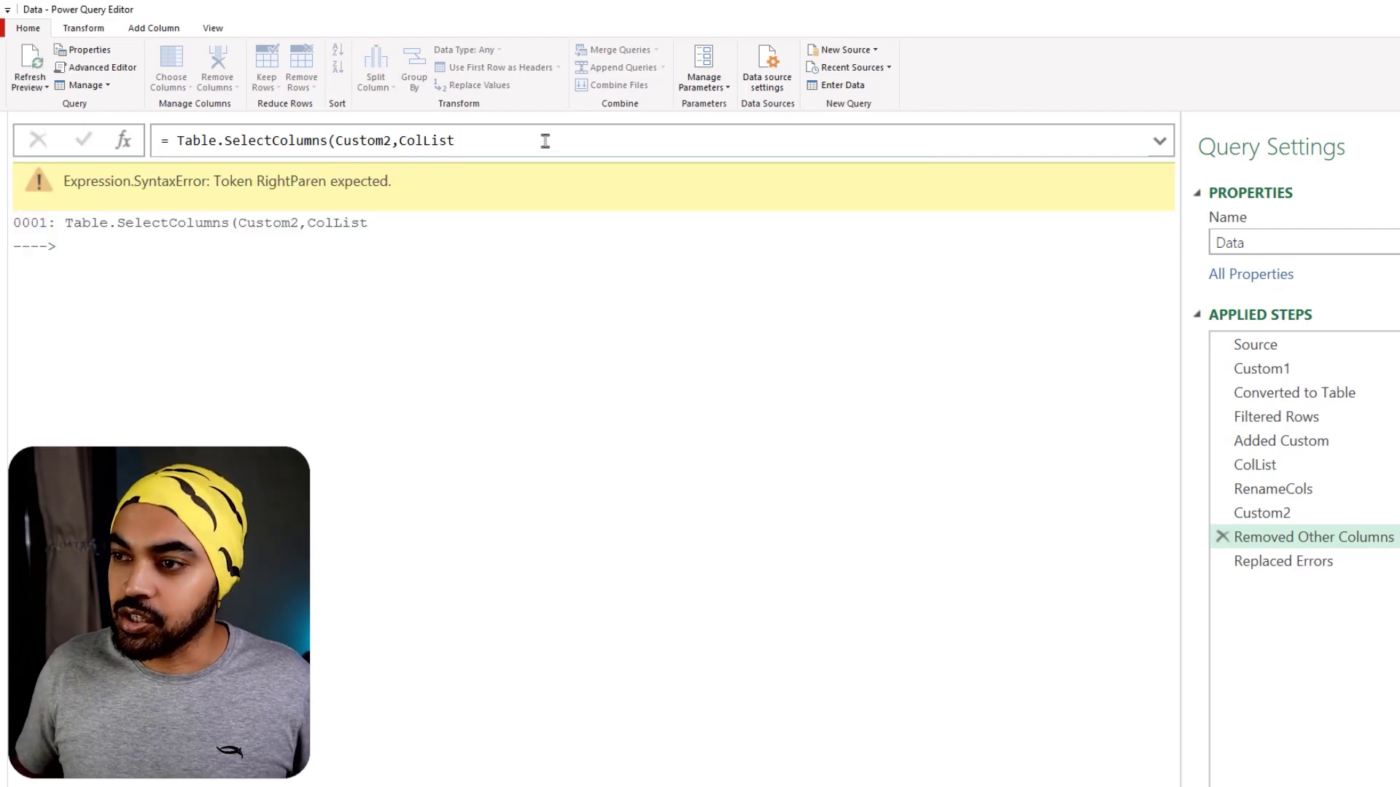
left_click(545, 140)
type(")")
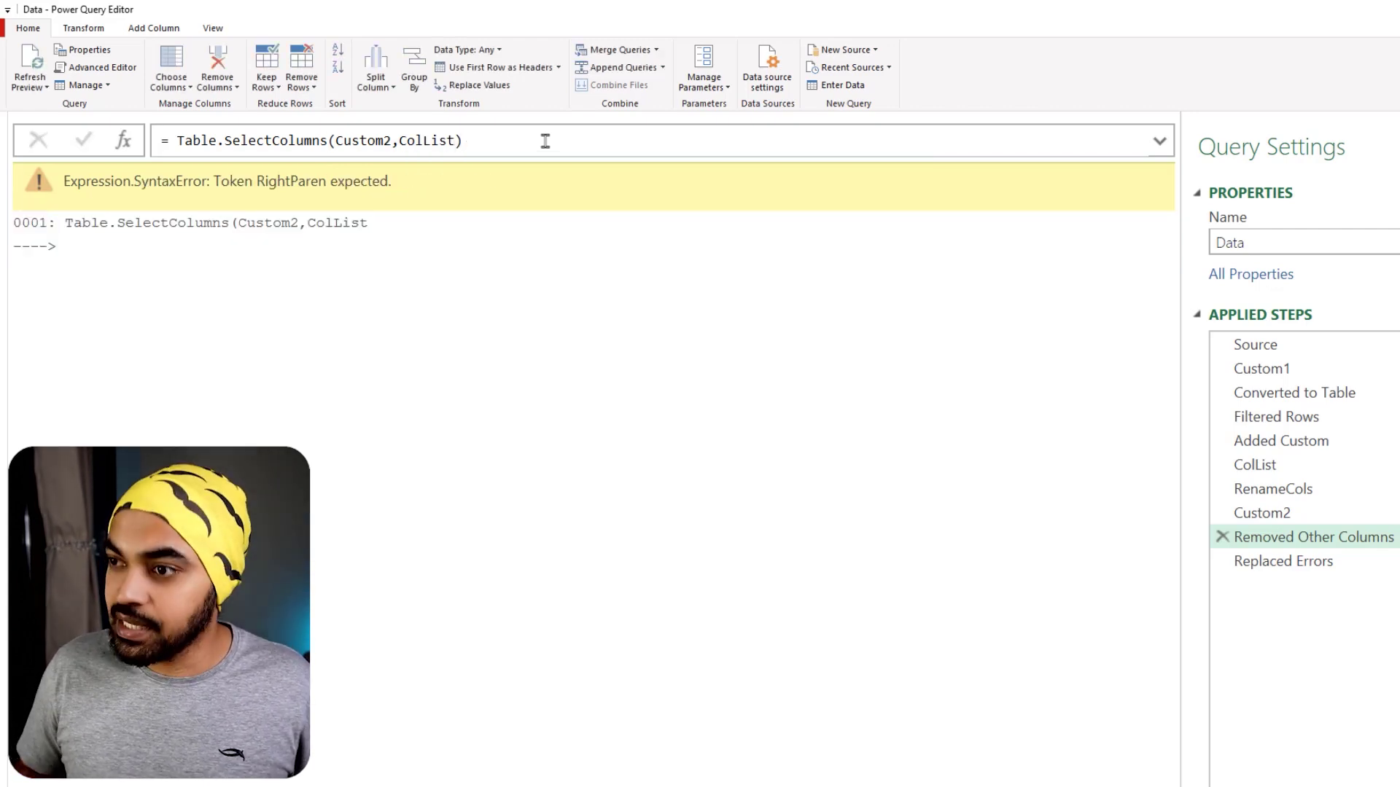
key("Return")
Replace the hard-coded Col2 and Col3 pairs in the Replaced Errors formula with RenameCols.
left_click(1313, 569)
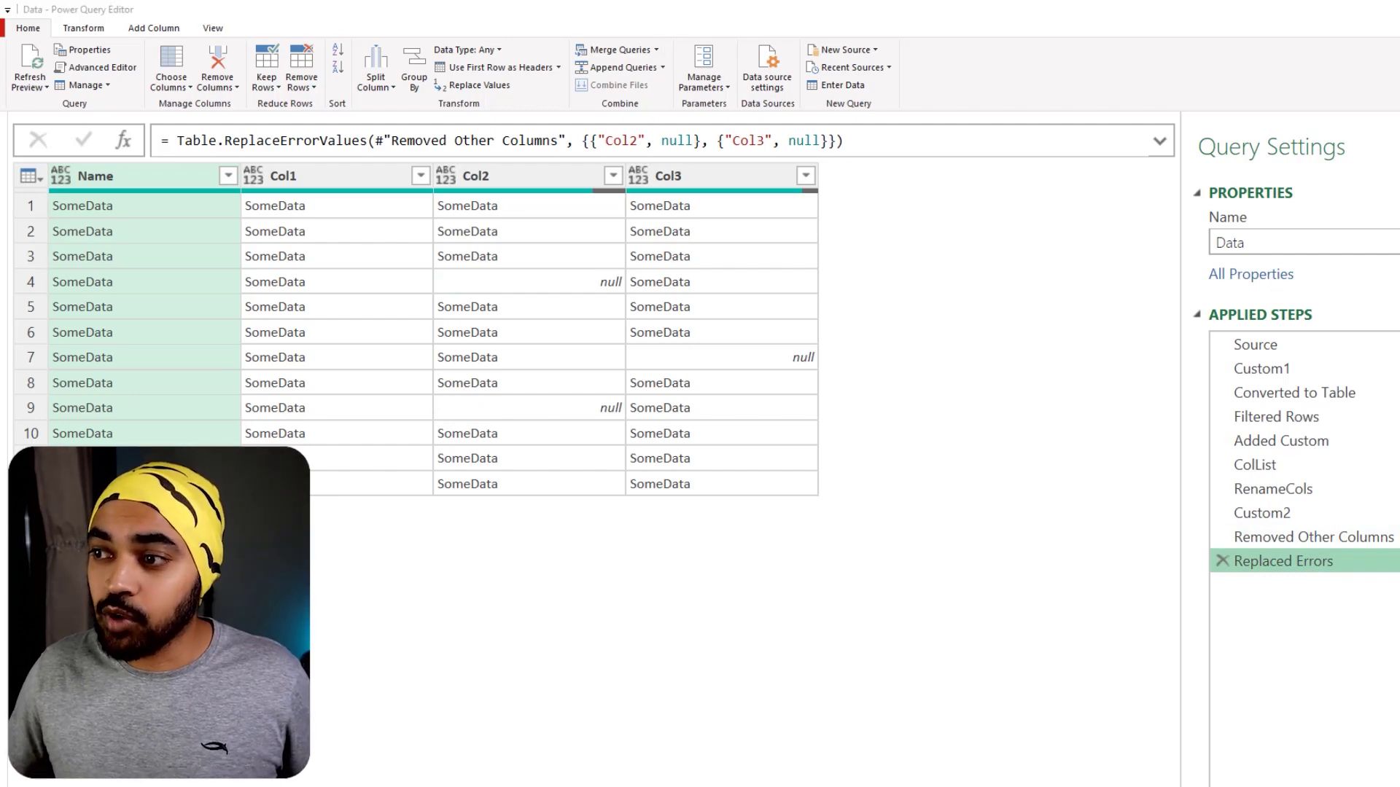
mouse_move(577, 121)
left_mouse_down()
mouse_move(652, 162)
mouse_move(865, 161)
mouse_move(845, 154)
left_mouse_up()
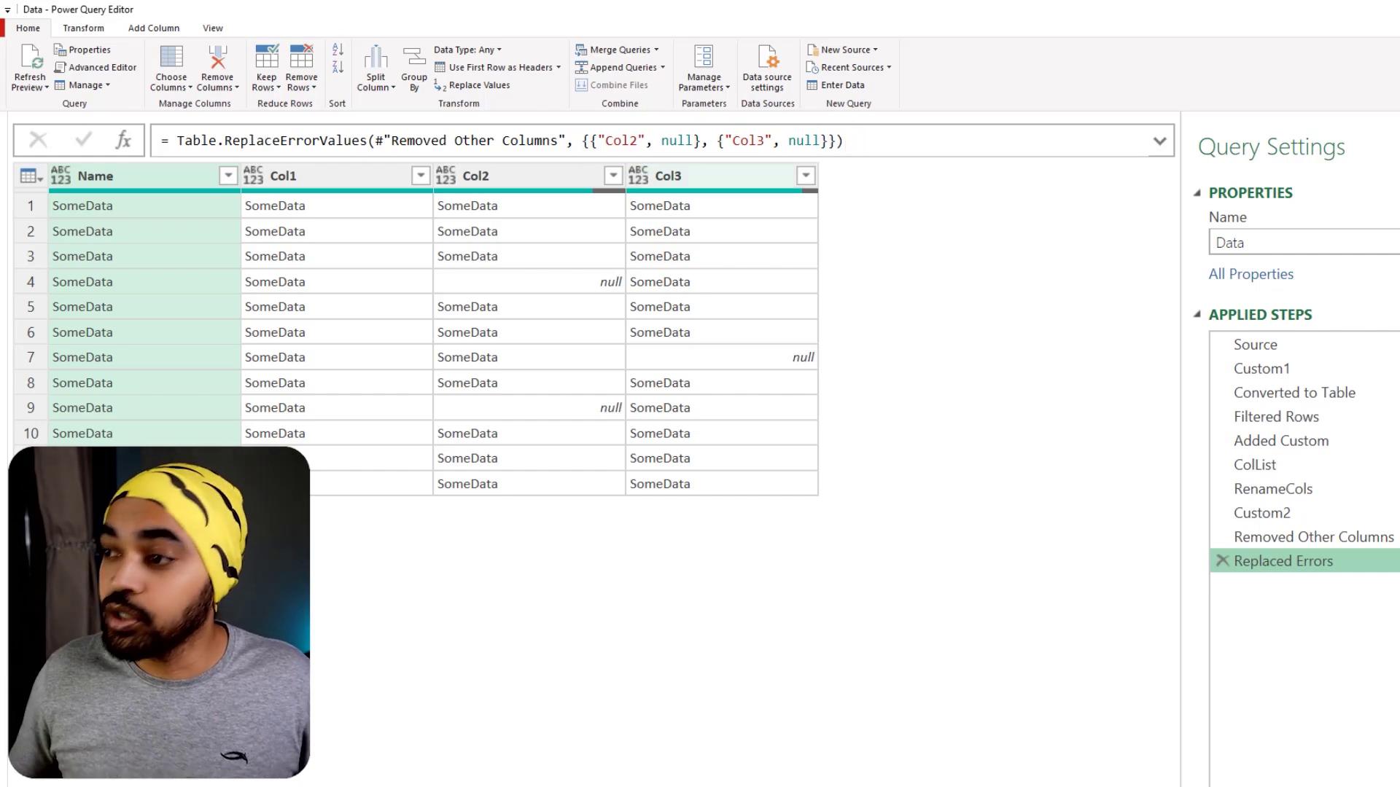
left_click_drag(576, 141, 880, 132)
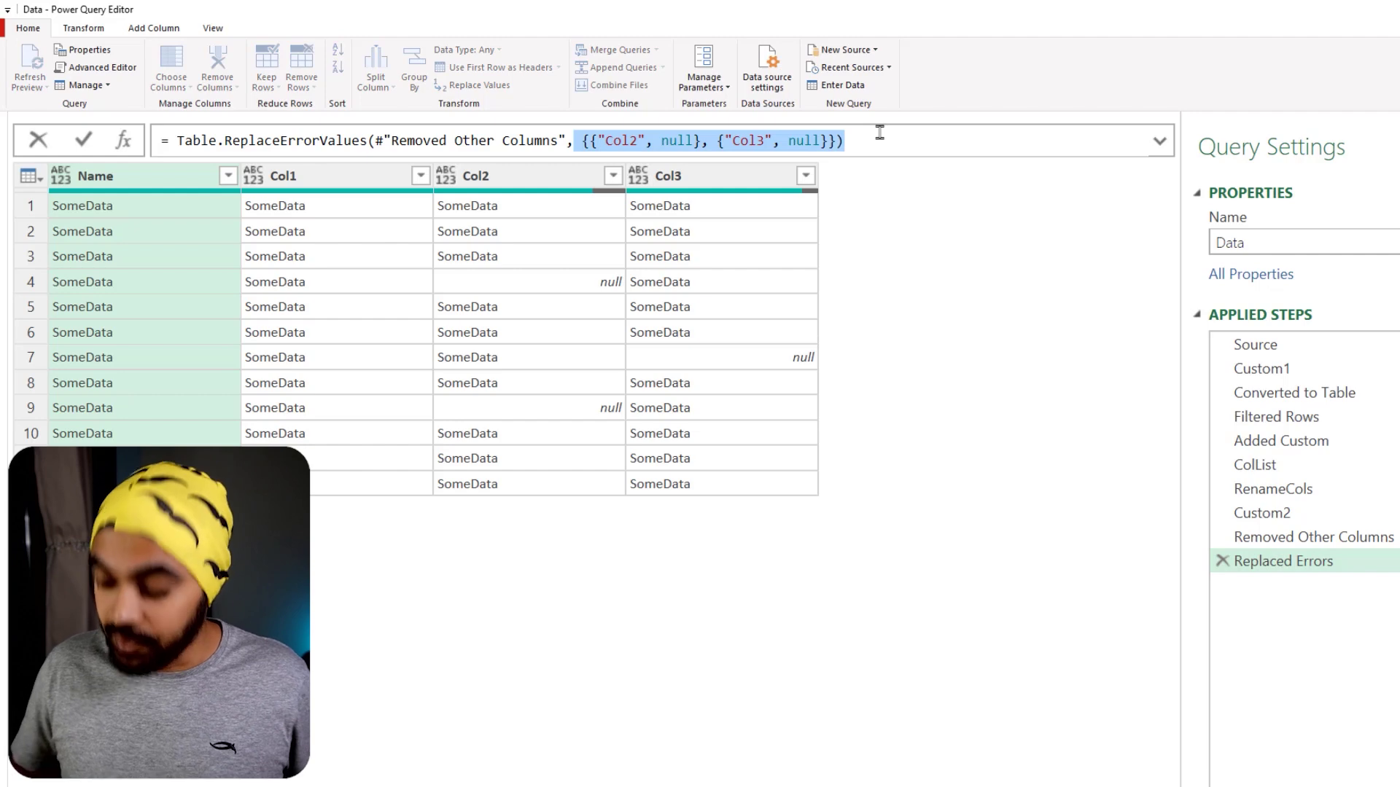
key("BackSpace")
type("Ren")
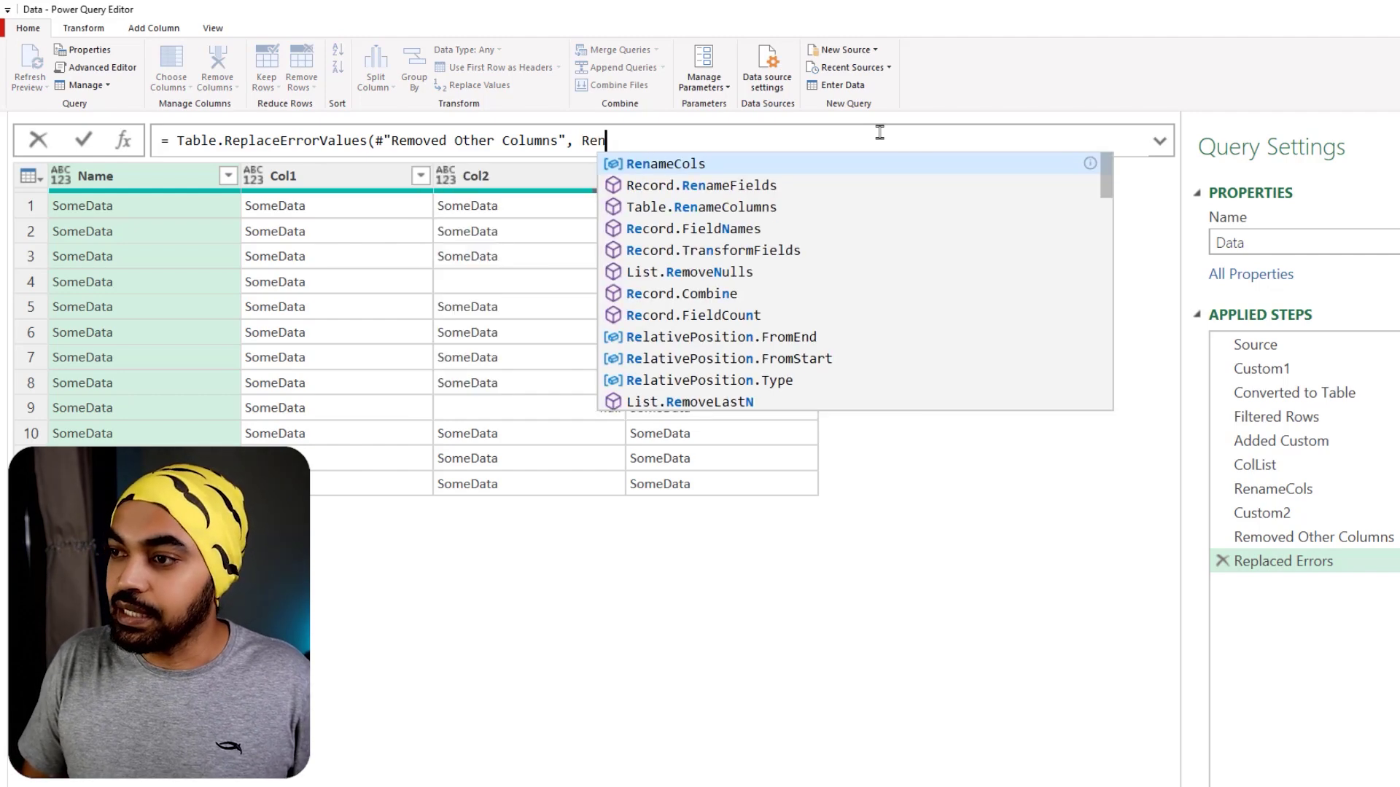
type("ameCols)")
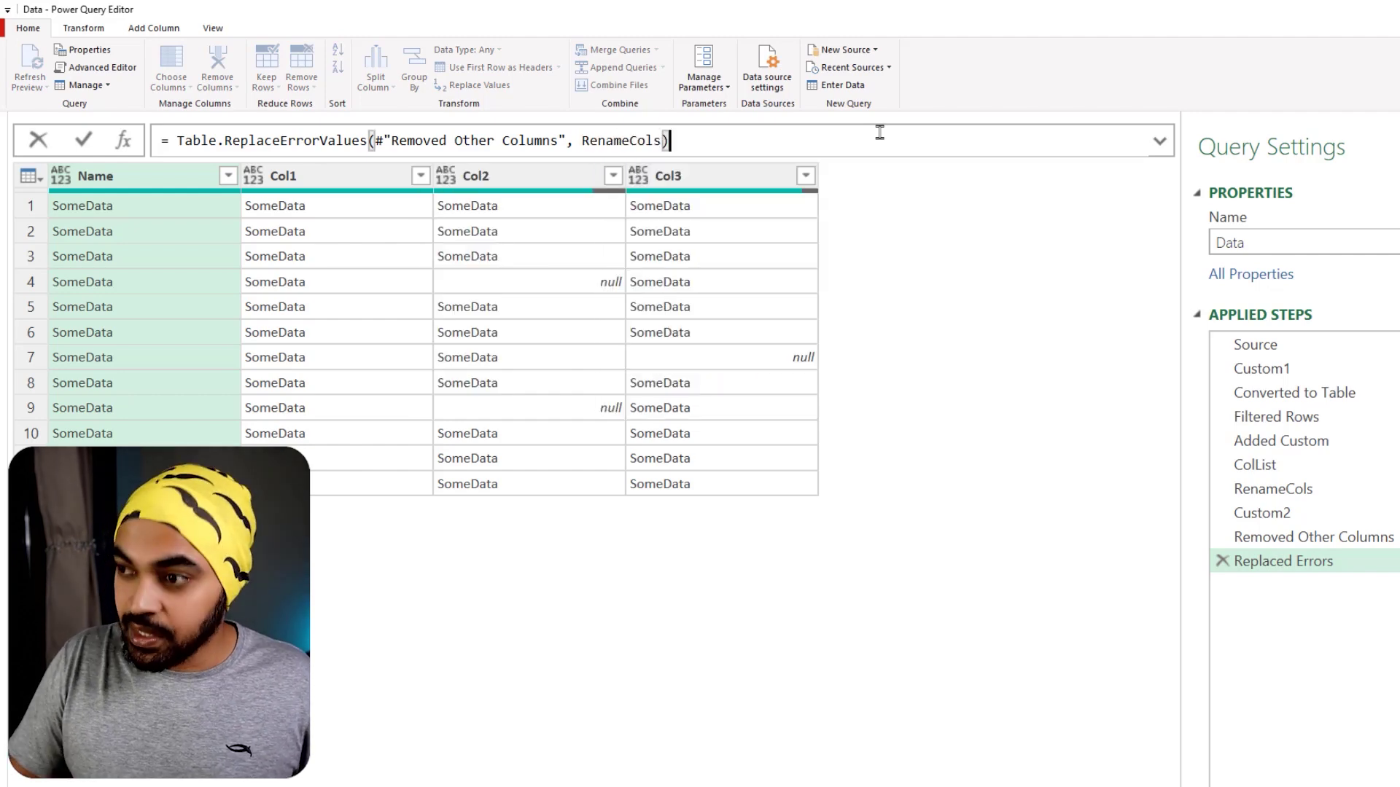
key("Return")
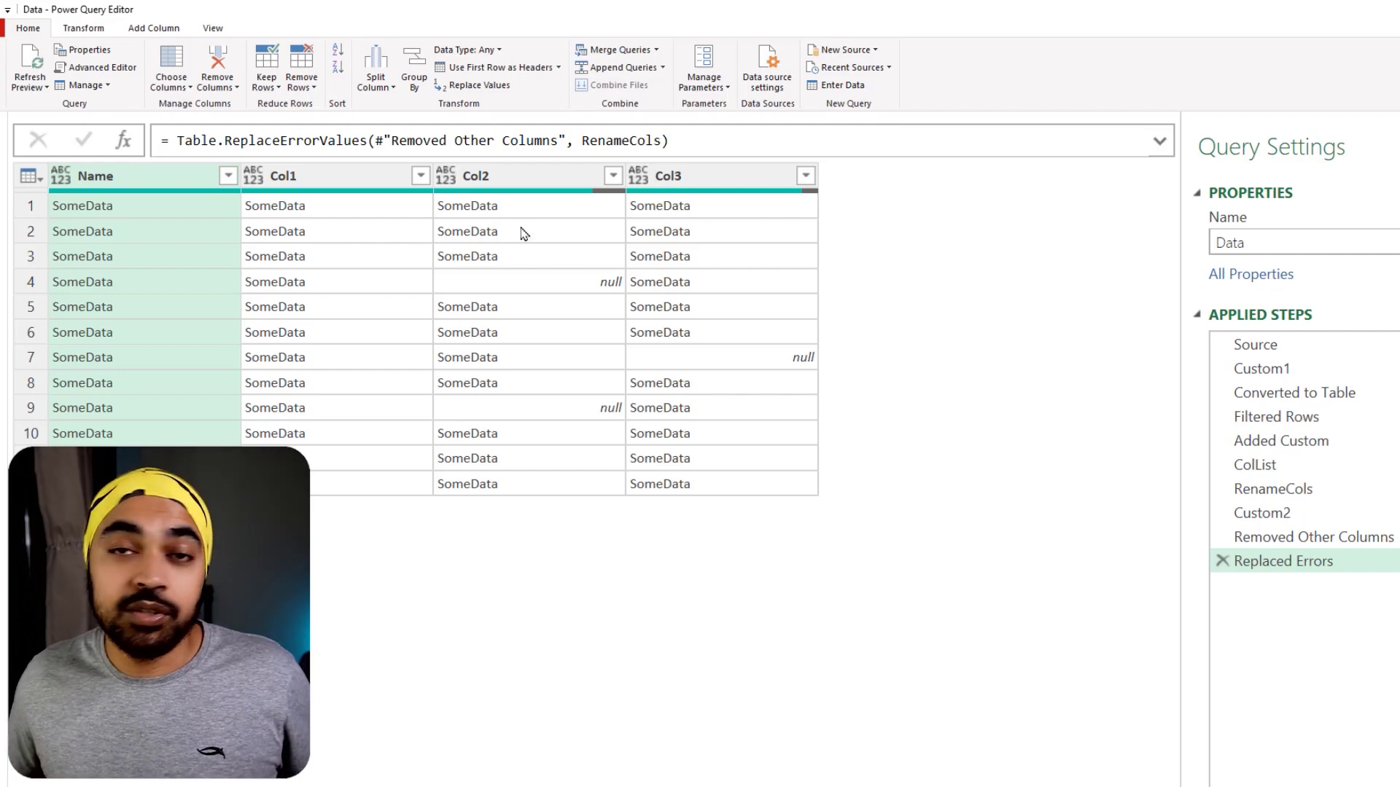
Examine the Name and Col1 columns of the Replaced Errors table and the place for further columns.
mouse_move(305, 254)
left_mouse_down()
mouse_move(244, 246)
mouse_move(321, 245)
left_mouse_up()
mouse_move(122, 248)
left_mouse_down()
mouse_move(60, 266)
mouse_move(109, 248)
left_mouse_up()
left_click_drag(909, 252, 855, 268)
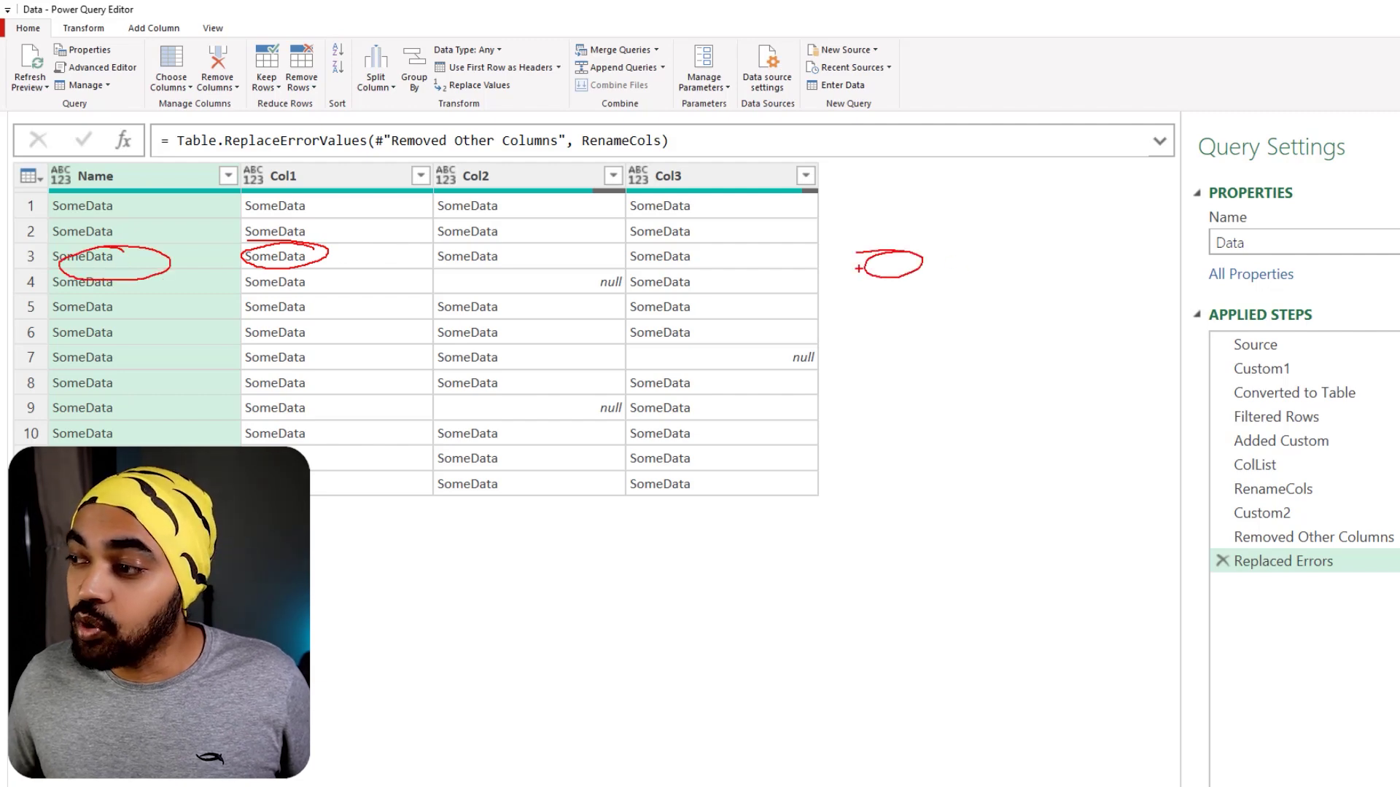